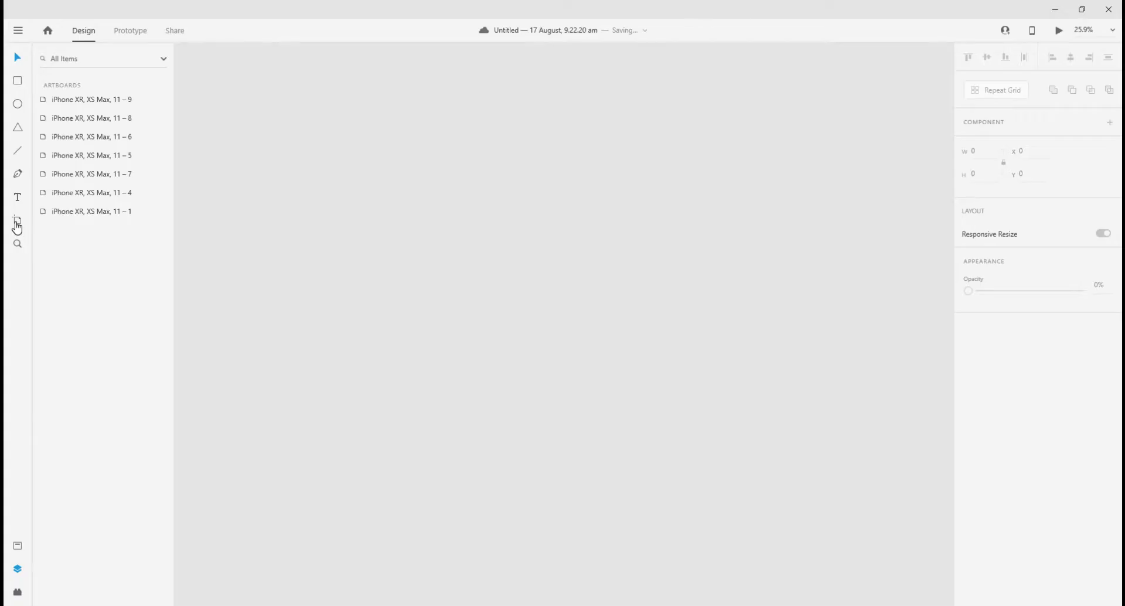
- Create an iPhone XR, XS Max, 11 artboard and place it to the left of the existing dark artboards
left_click(17, 220)
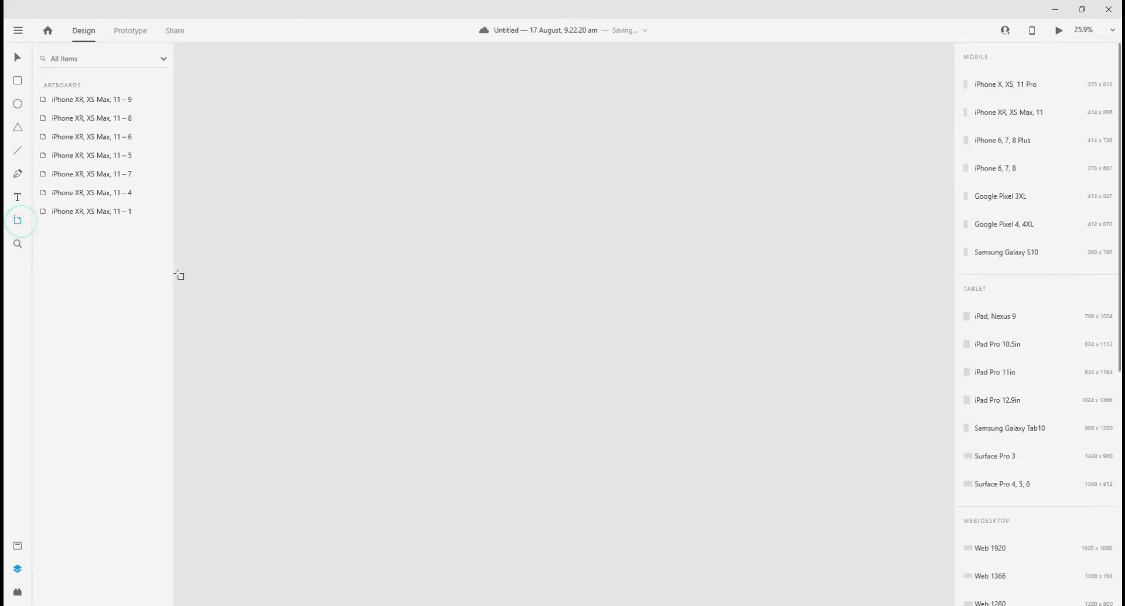
left_click(1036, 113)
scroll(677, 305, "up", 5)
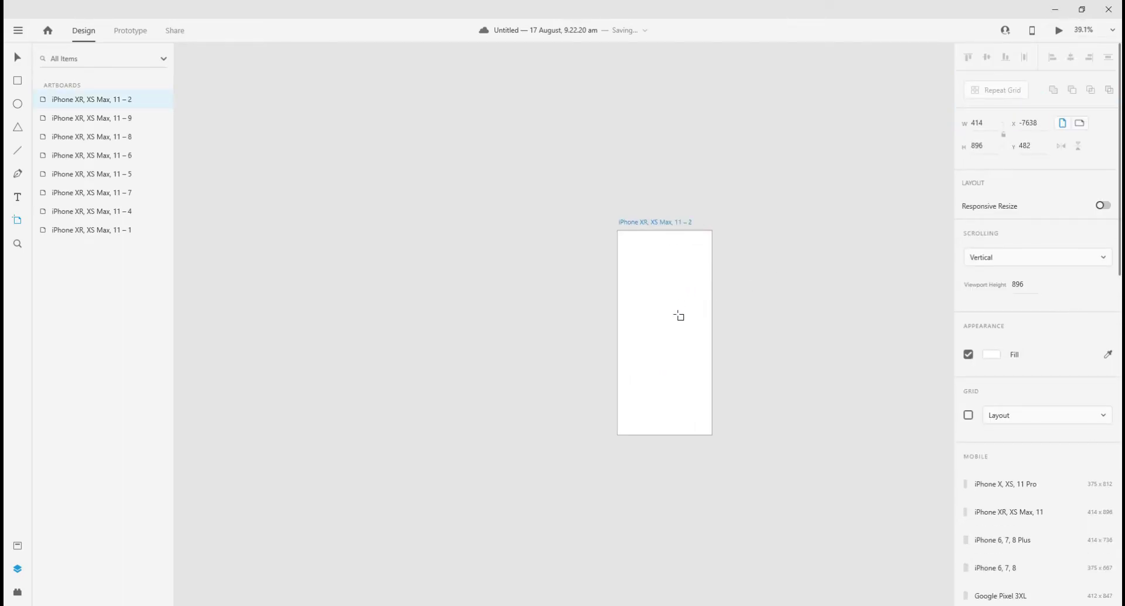
left_click_drag(393, 227, 829, 227)
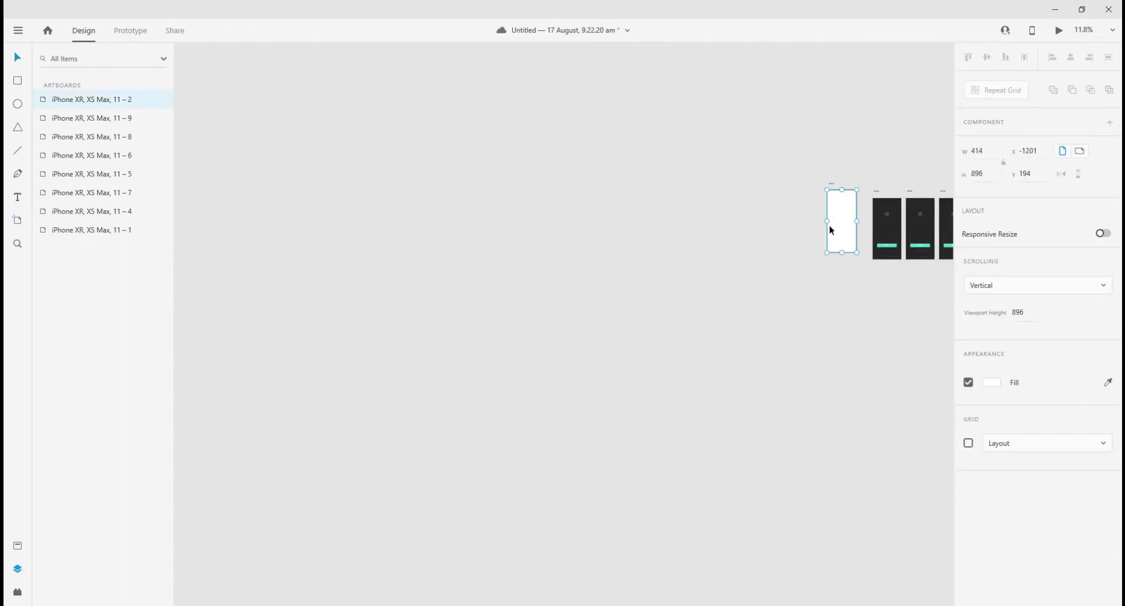
left_click_drag(811, 302, 614, 313)
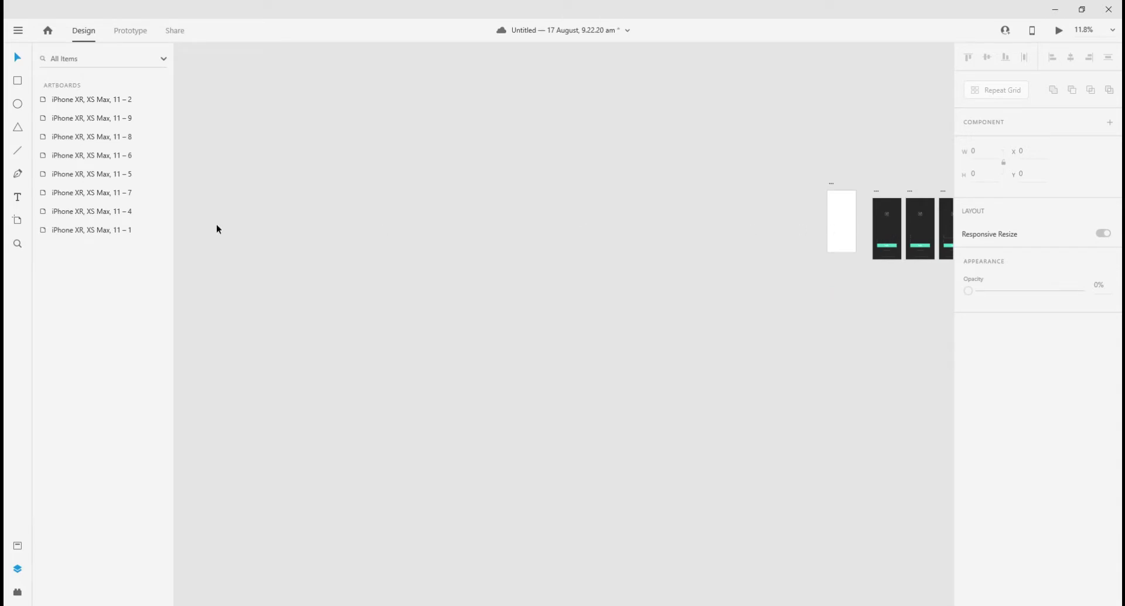
- Fill the new artboard with the existing login artboard's dark colour and move it farther left to about X -1767, Y 419
left_click(74, 229)
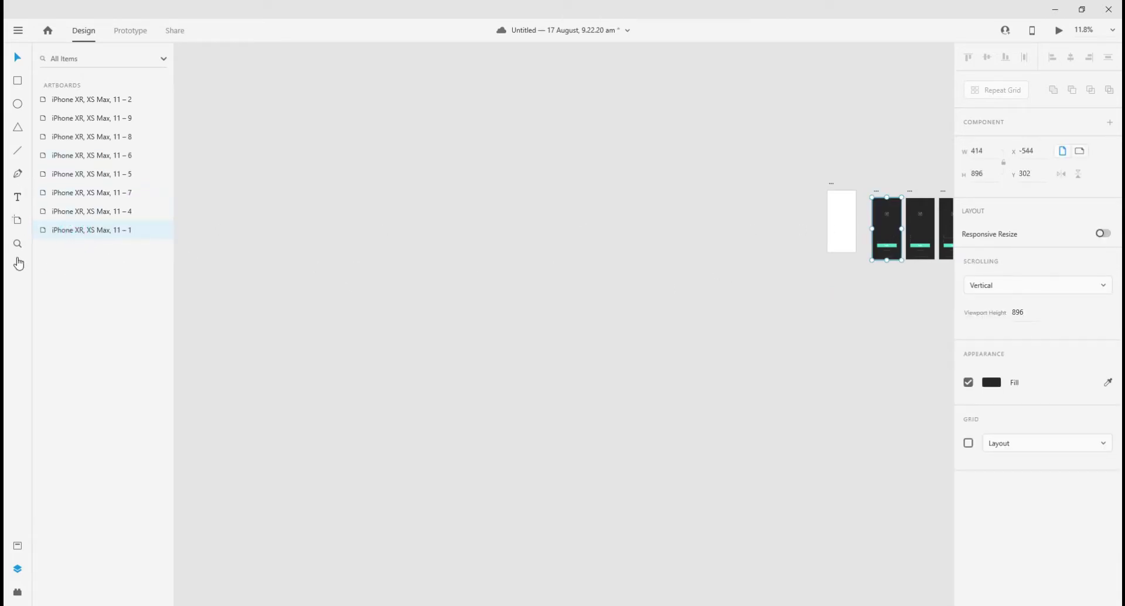
left_click(113, 100)
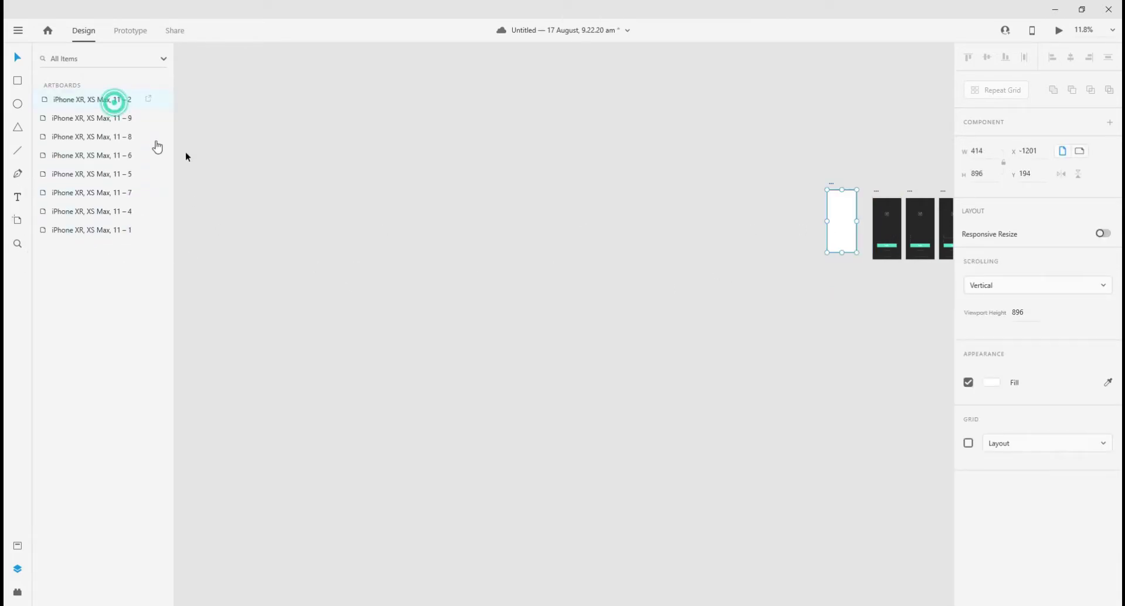
left_click(897, 231)
scroll(846, 222, "up", 5)
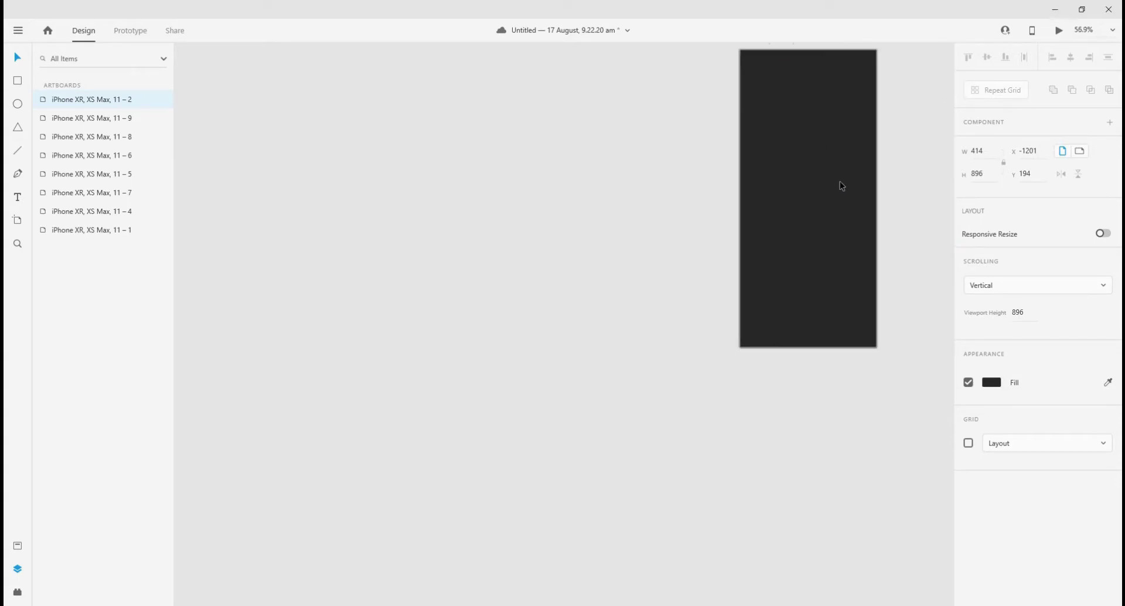
left_click_drag(808, 178, 620, 252)
left_click_drag(821, 206, 584, 170)
- Copy the camera logo from the existing login artboard onto the new artboard at about X 181, Y 191
left_click(793, 123)
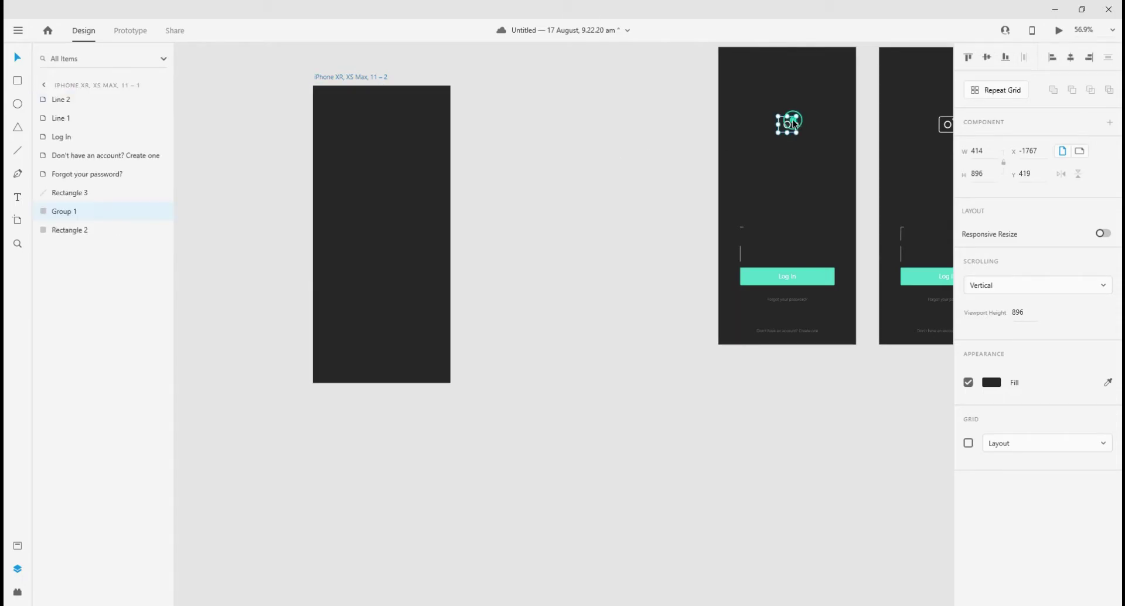
key("ctrl+g")
left_click_drag(793, 123, 386, 159)
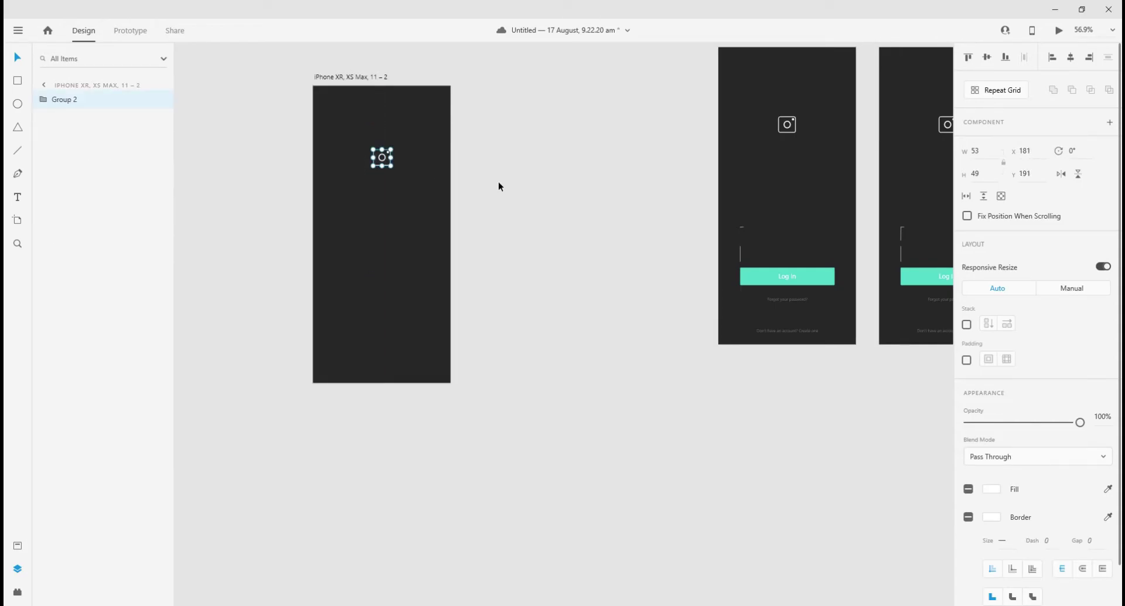
- Draw a horizontal line about 27 px long on the new artboard, at about X 78.5, Y 539.5
left_click_drag(535, 183, 581, 192)
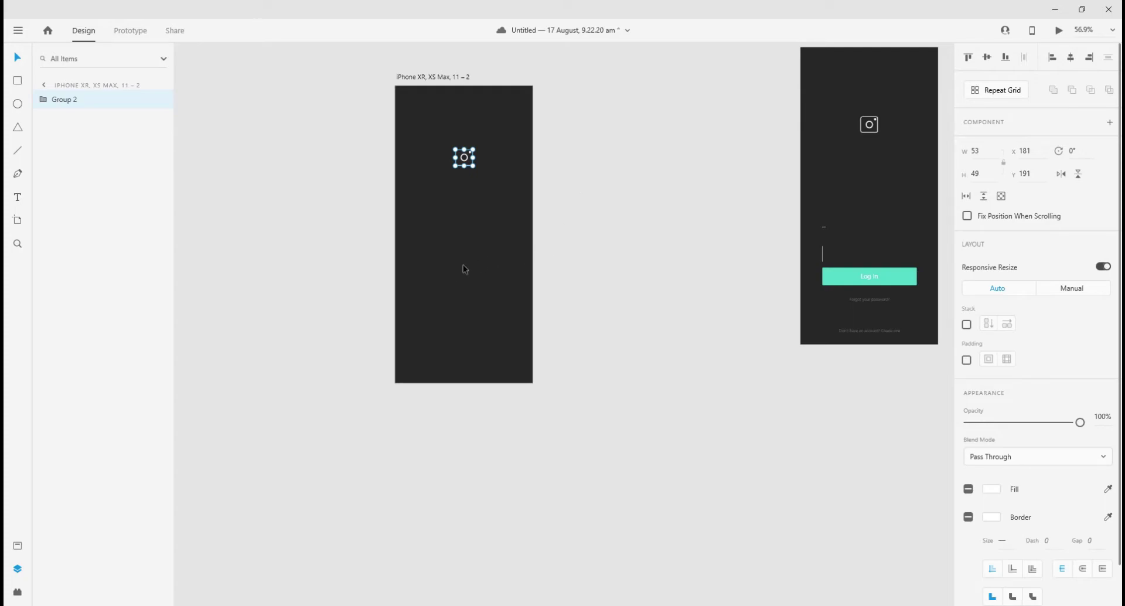
scroll(403, 260, "up", 4)
left_click(30, 150)
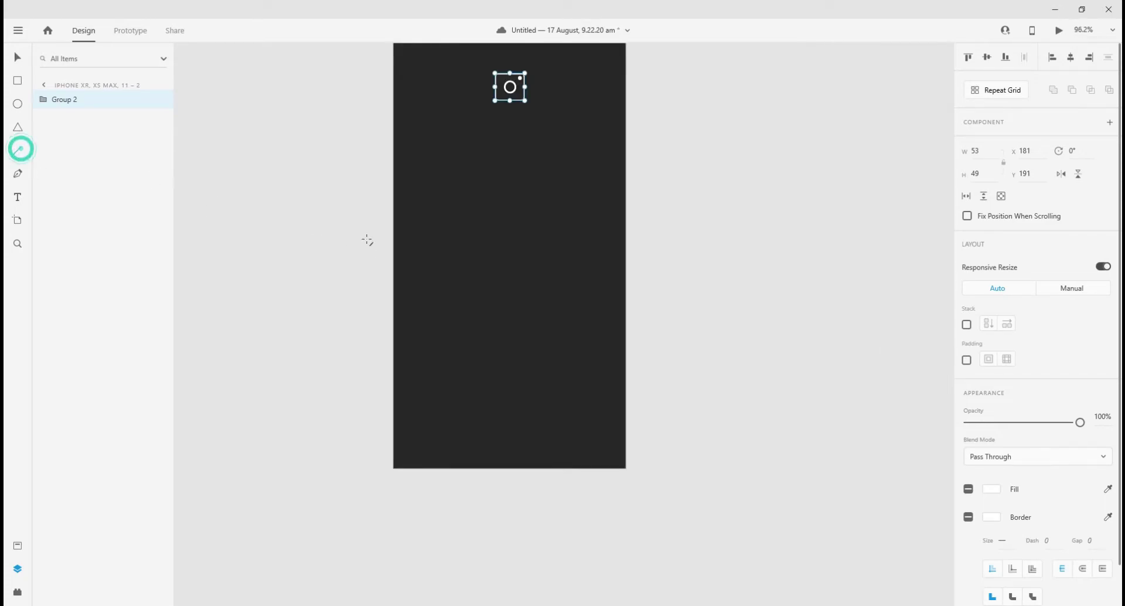
scroll(454, 263, "up", 4)
left_click_drag(449, 272, 426, 269)
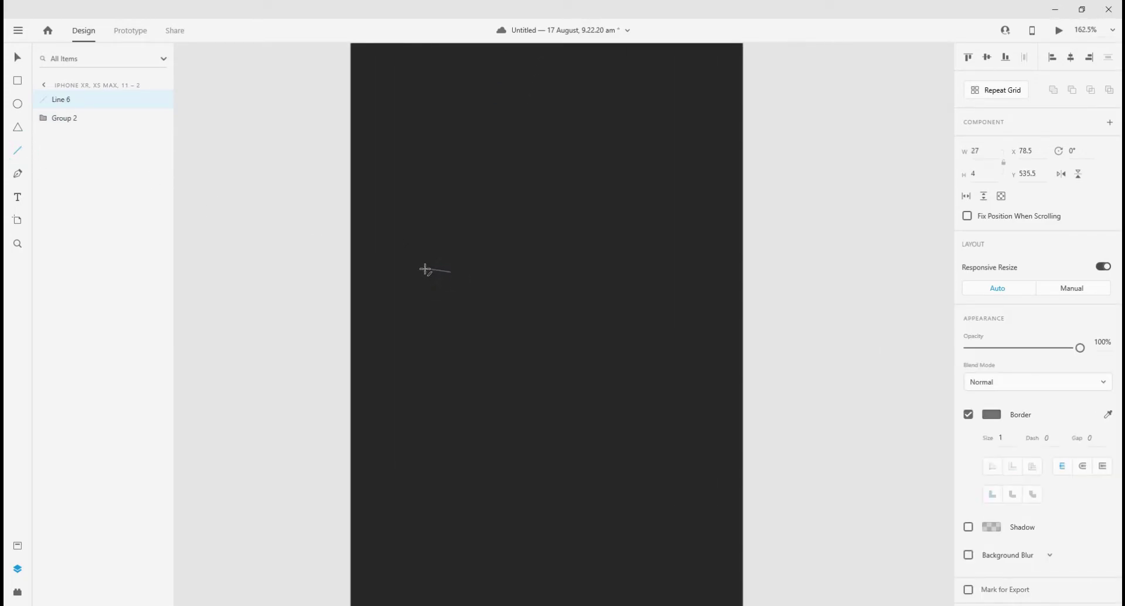
scroll(422, 271, "up", 4)
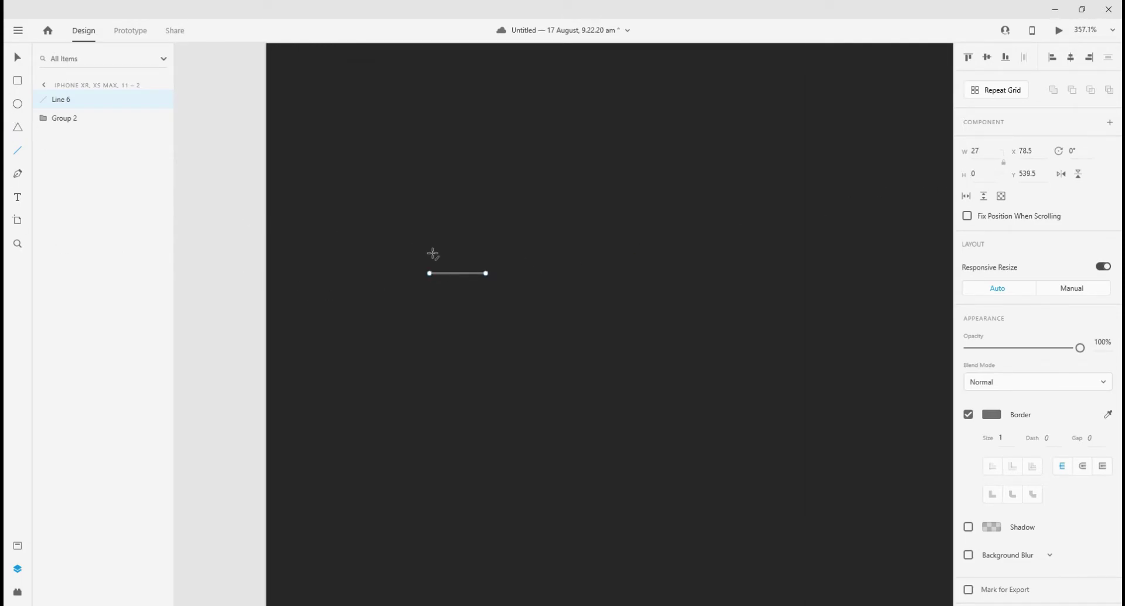
- Set the line's border colour to #FFFFFF and shorten it from its left end to about 19 px
left_click(990, 414)
type("ffffff")
key("Return")
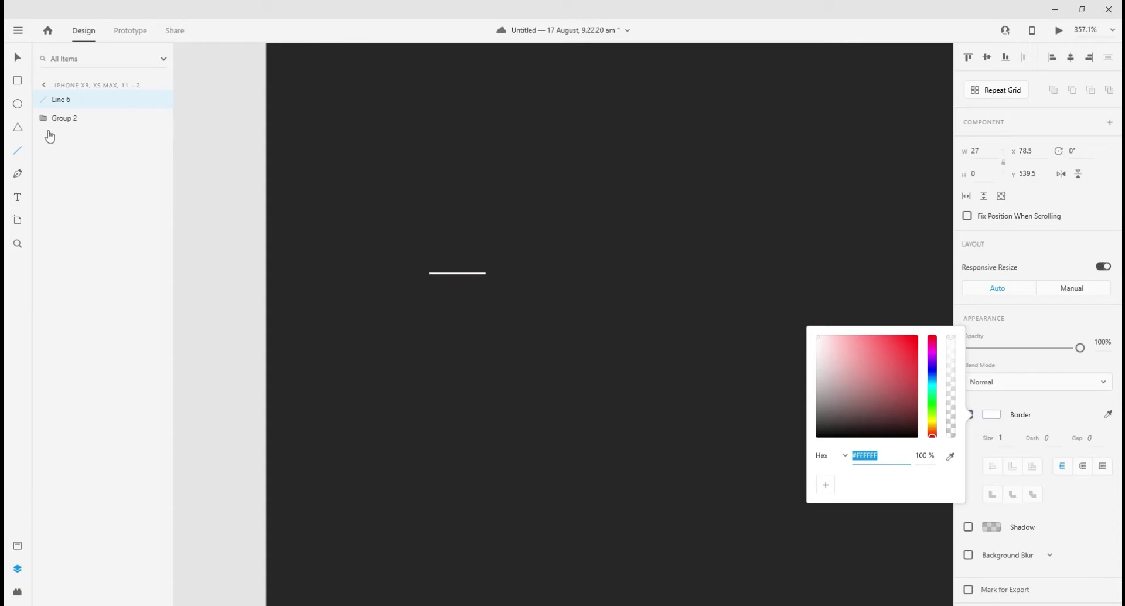
left_click(18, 57)
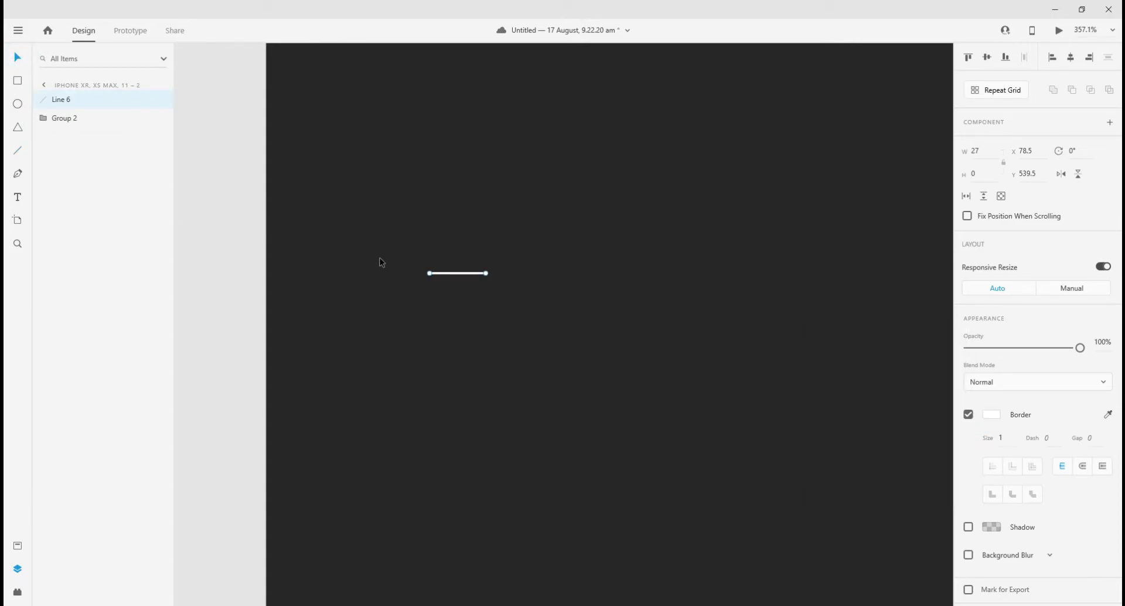
scroll(422, 285, "up", 5)
left_click_drag(516, 300, 560, 301)
scroll(566, 301, "up", 5)
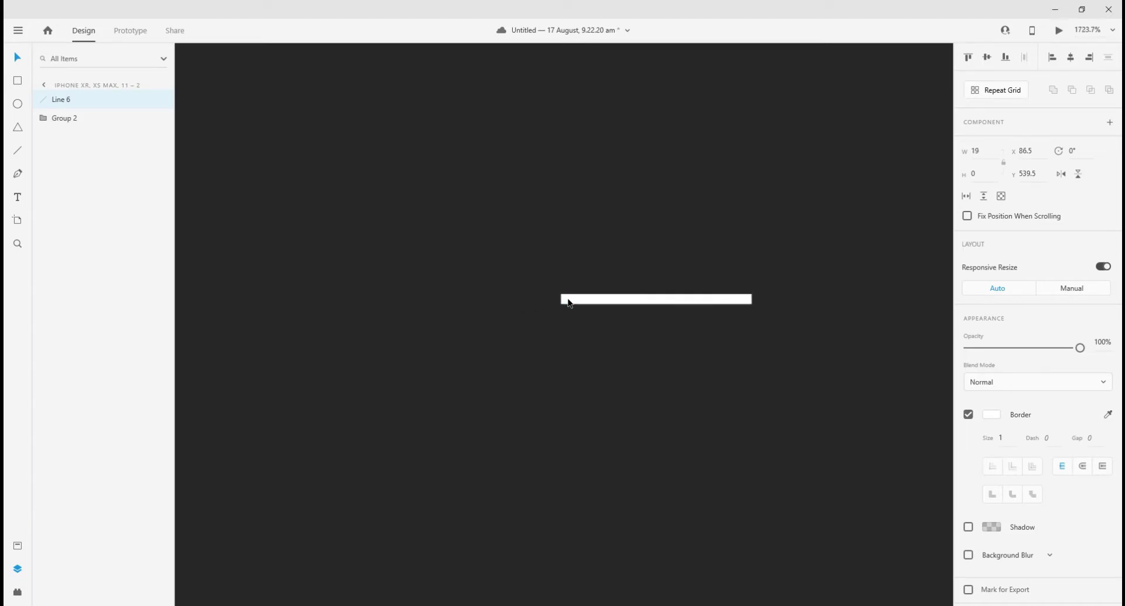
- Draw a second line about 1 px long at the white line's left end and colour its border #FFFFFF
left_click(18, 151)
scroll(593, 277, "up", 4)
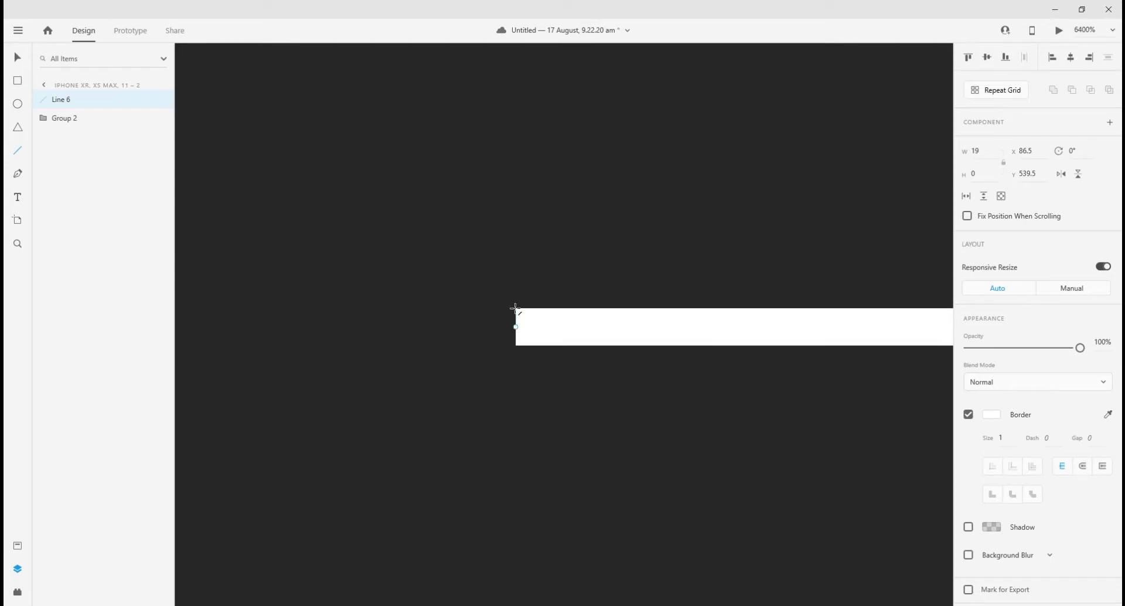
left_click_drag(515, 309, 534, 343)
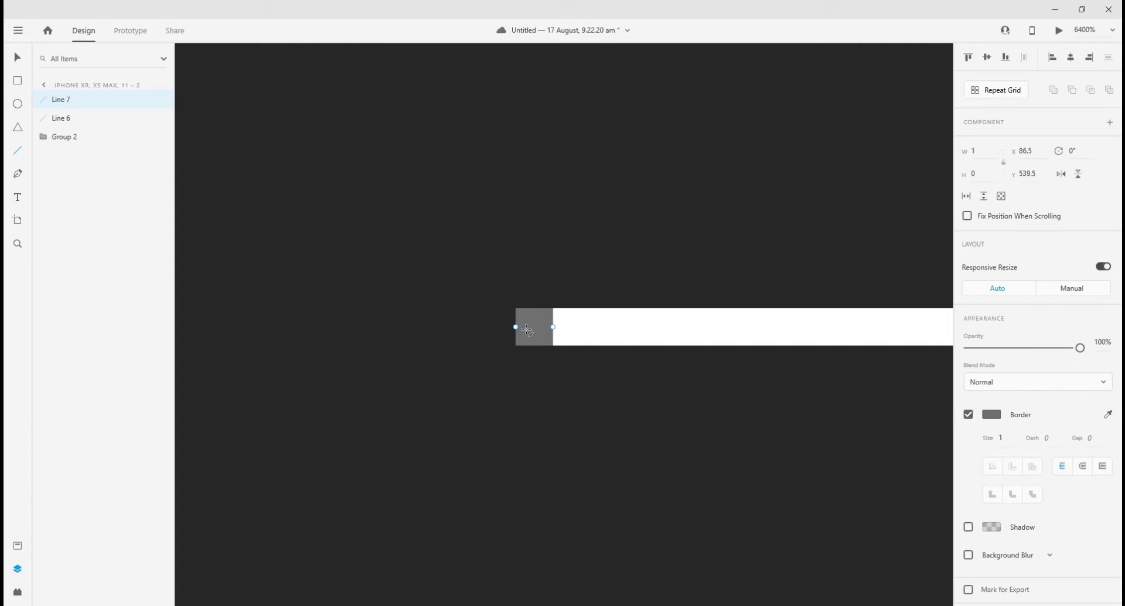
left_click(991, 414)
left_click(879, 388)
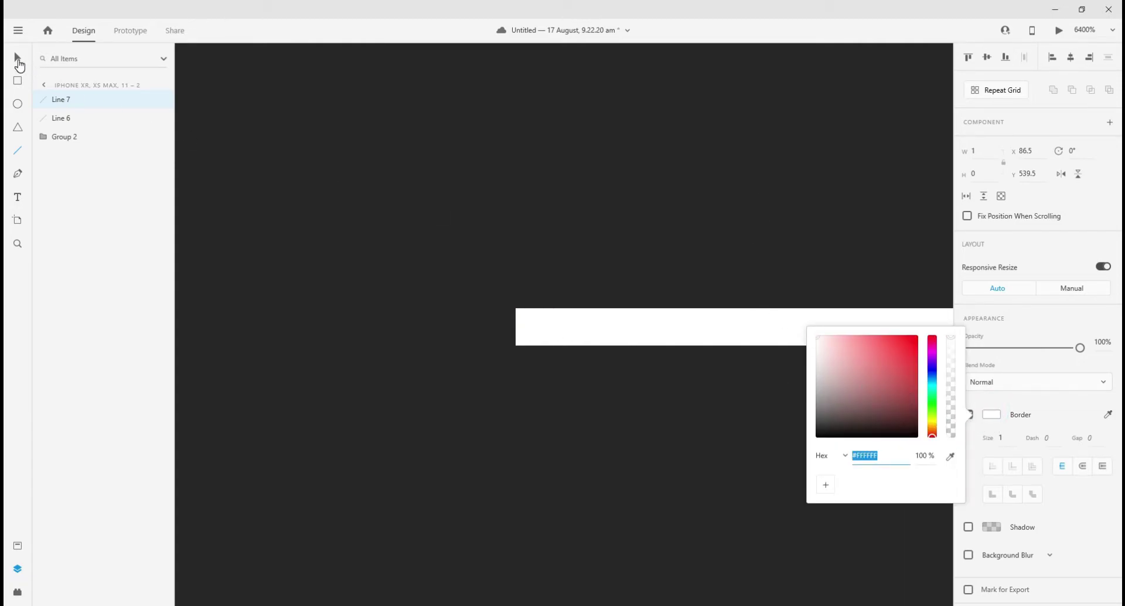
left_click(17, 58)
- Draw a rectangle about 273 by 48 px below the lines, at about X 71, Y 590
scroll(293, 302, "down", 5)
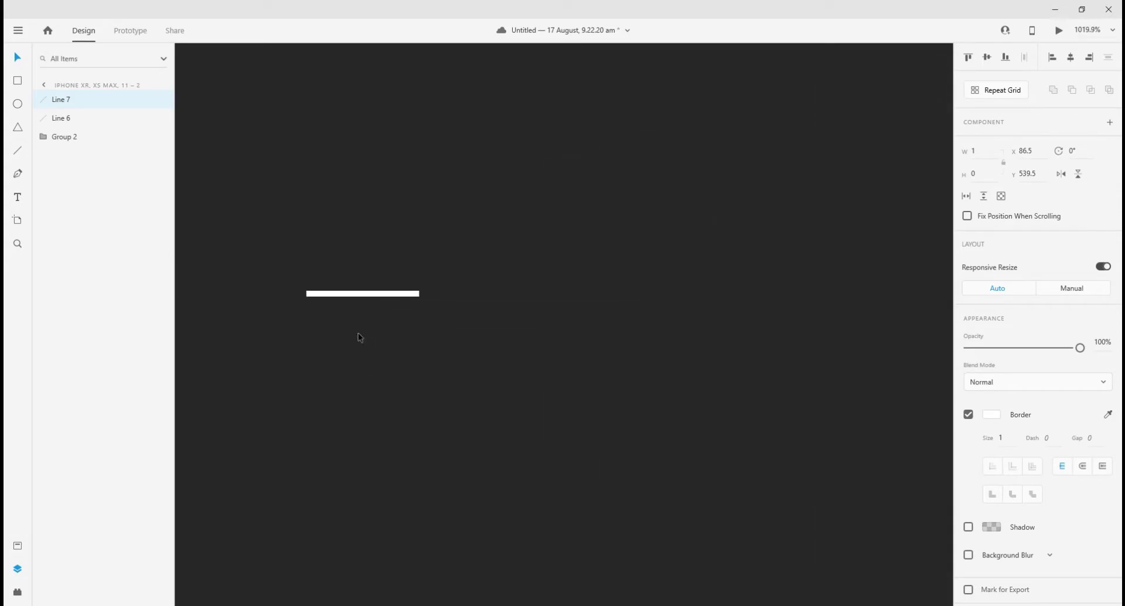
scroll(530, 297, "down", 6)
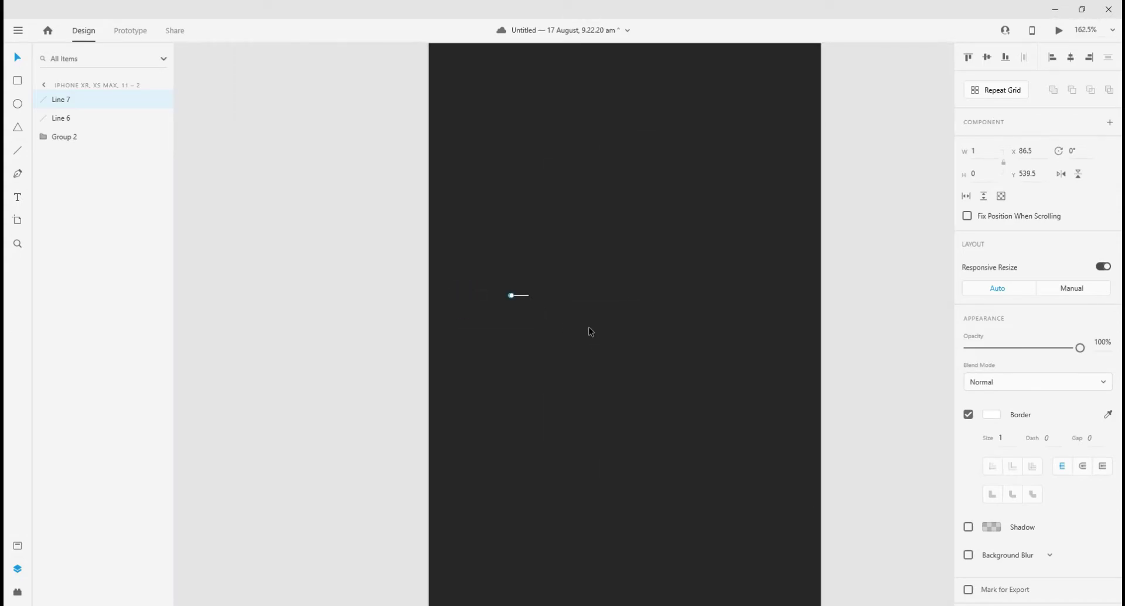
scroll(590, 331, "down", 3)
left_click(18, 80)
mouse_move(557, 339)
left_mouse_down()
mouse_move(648, 369)
mouse_move(612, 342)
left_mouse_up()
- Move both white lines together to X 71.5, aligned with the rectangle's left edge
scroll(537, 337, "up", 5)
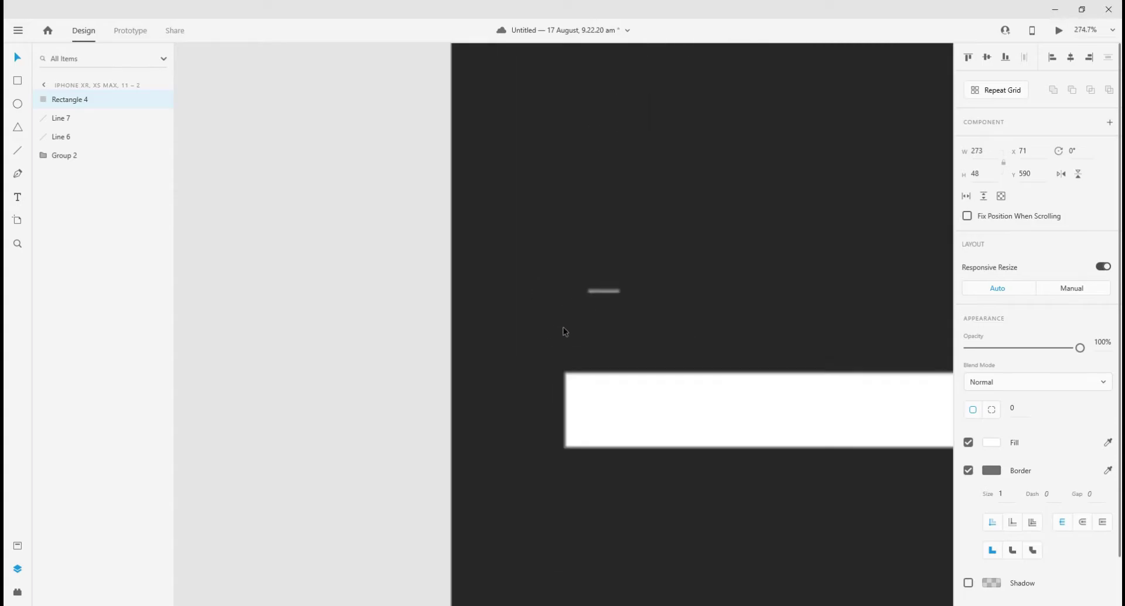
left_click(69, 136)
left_click(77, 119, "shift")
left_click_drag(610, 293, 588, 291)
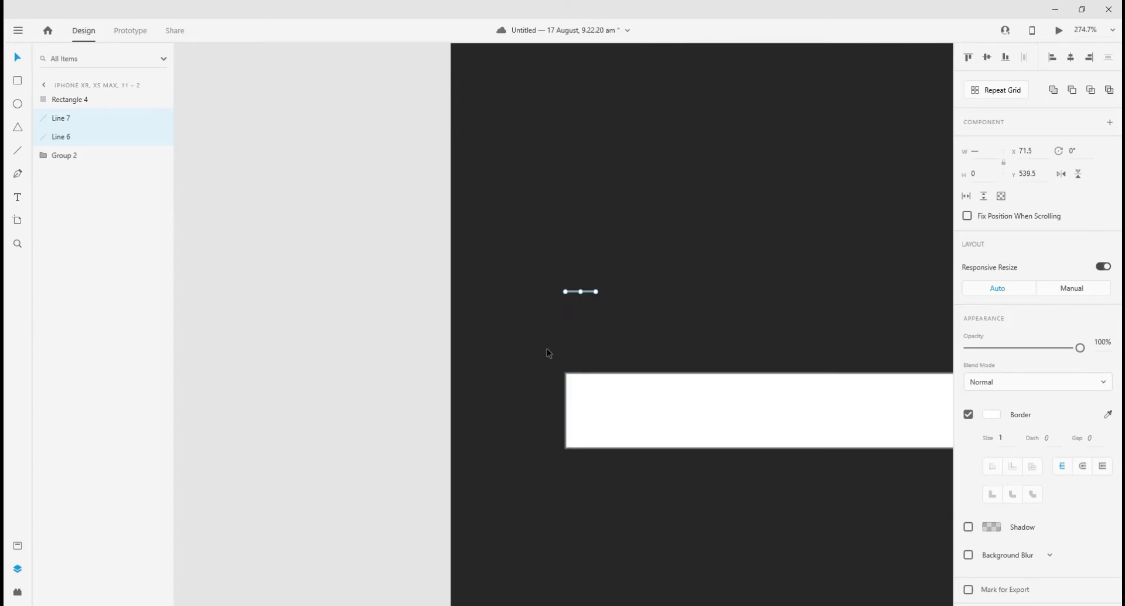
- Remove the white rectangle's border and reduce its height to about 44 px
left_click(835, 421)
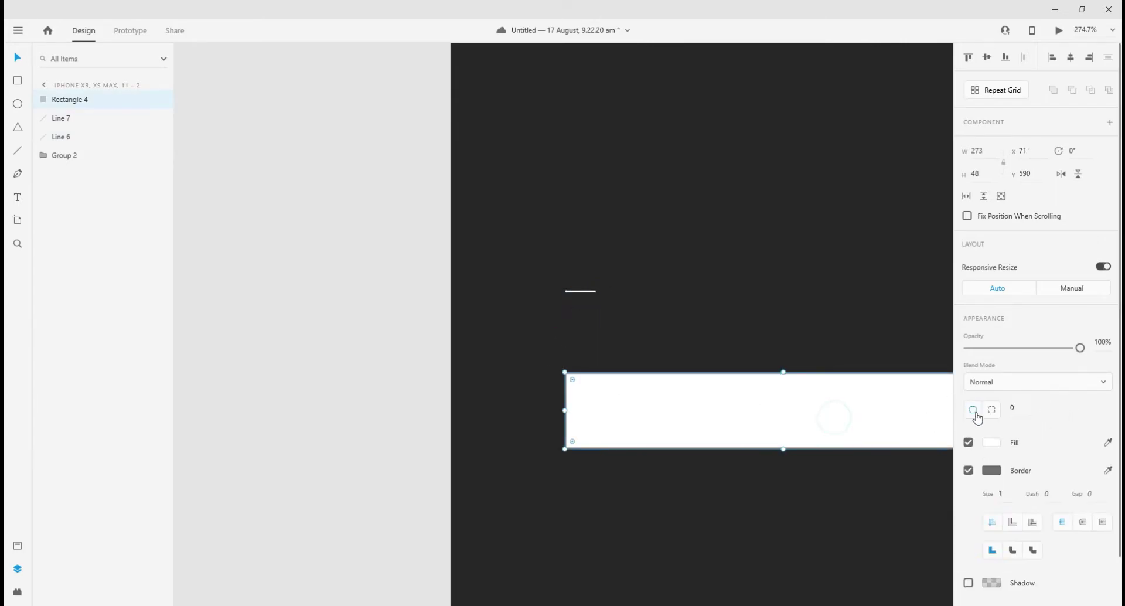
left_click(969, 468)
left_click_drag(648, 393, 502, 378)
scroll(693, 388, "down", 5)
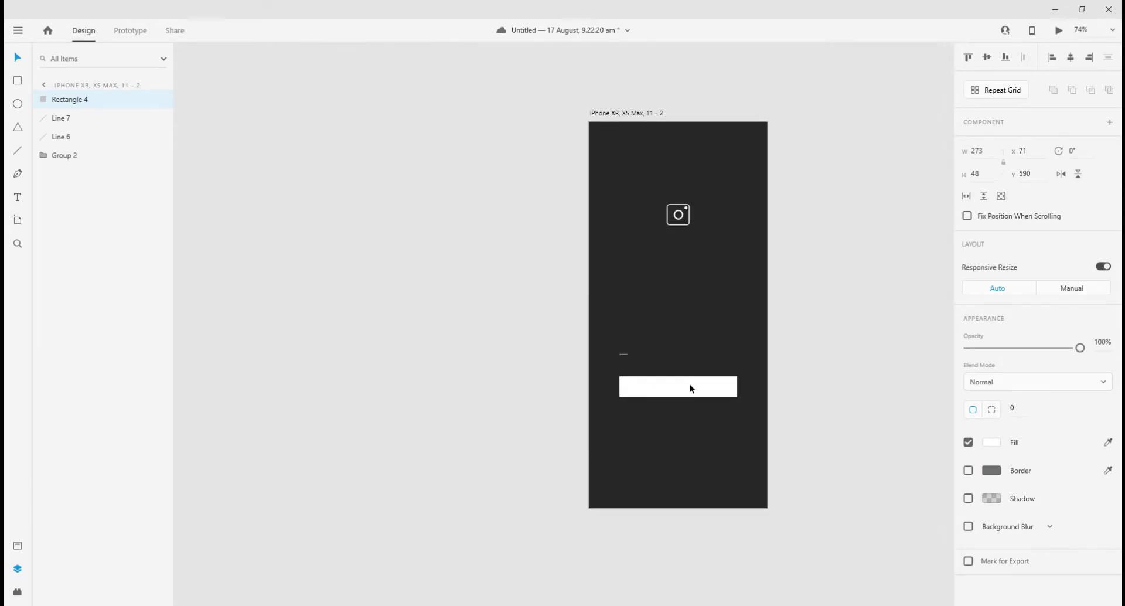
left_click_drag(675, 397, 677, 395)
- Duplicate the white rectangle to about Y 668 and fill the copy with the turquoise sampled from the existing Log In button
key("ctrl+d")
left_click_drag(687, 388, 686, 421)
left_click_drag(766, 391, 600, 404)
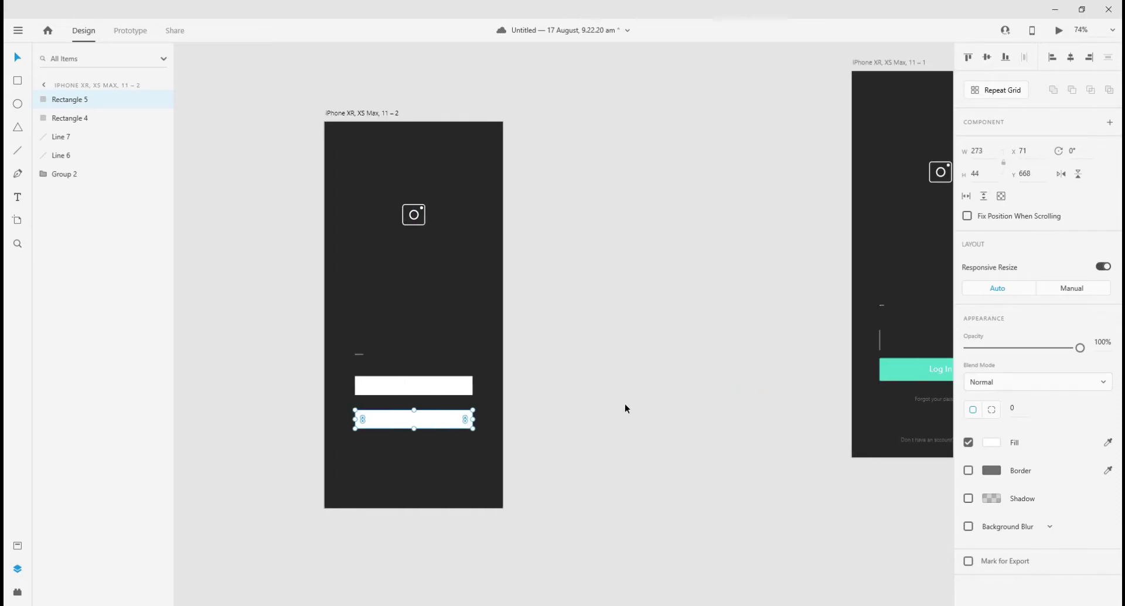
key("i")
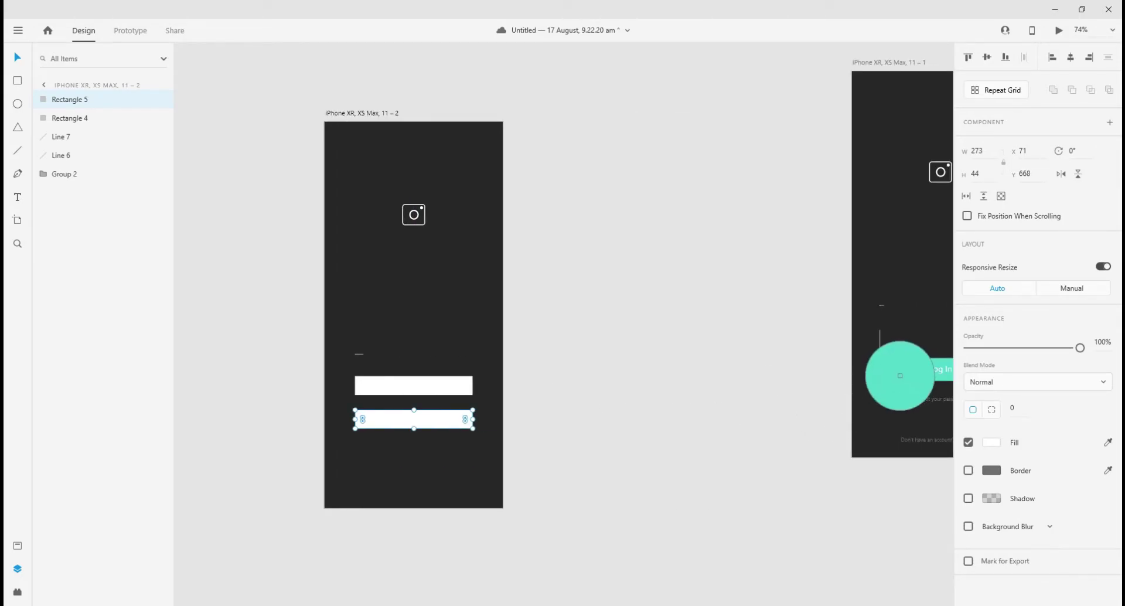
left_click(899, 375)
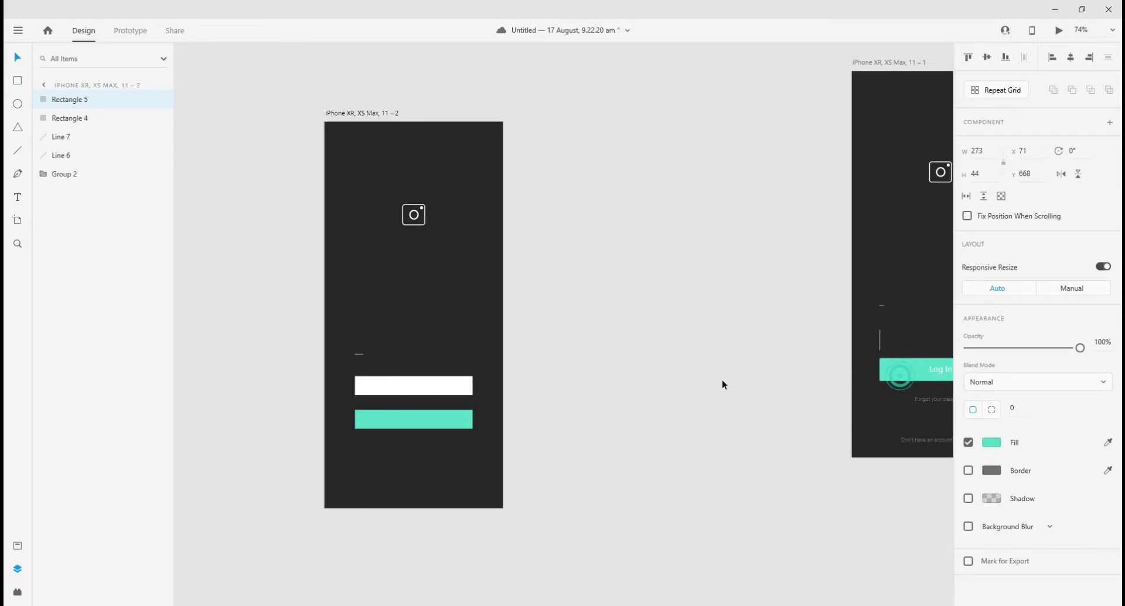
left_click(988, 446)
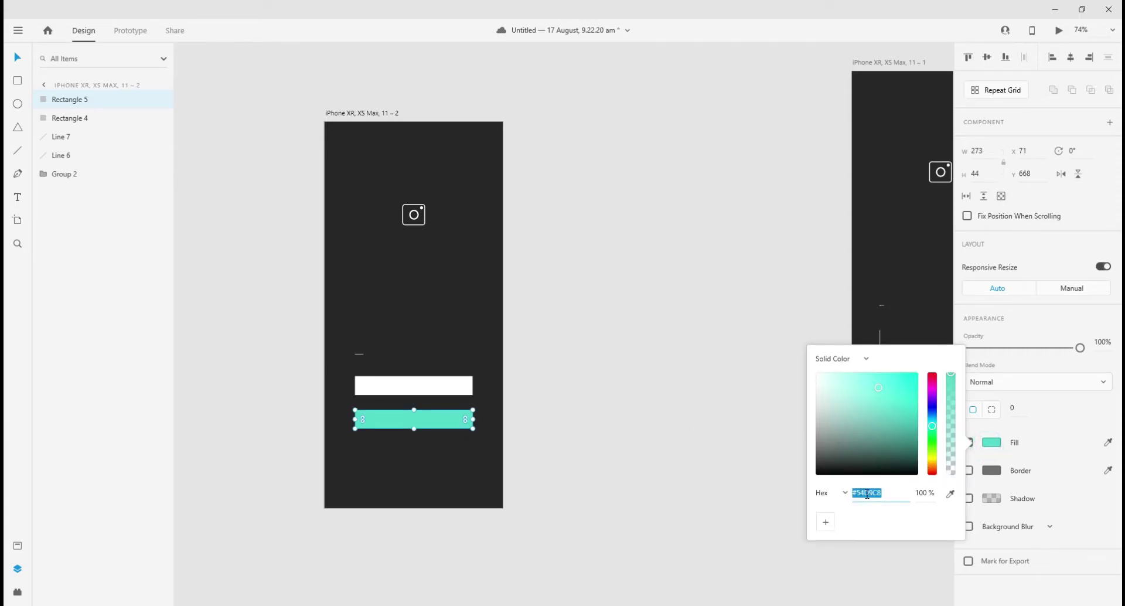
left_click(642, 391)
left_click(642, 391)
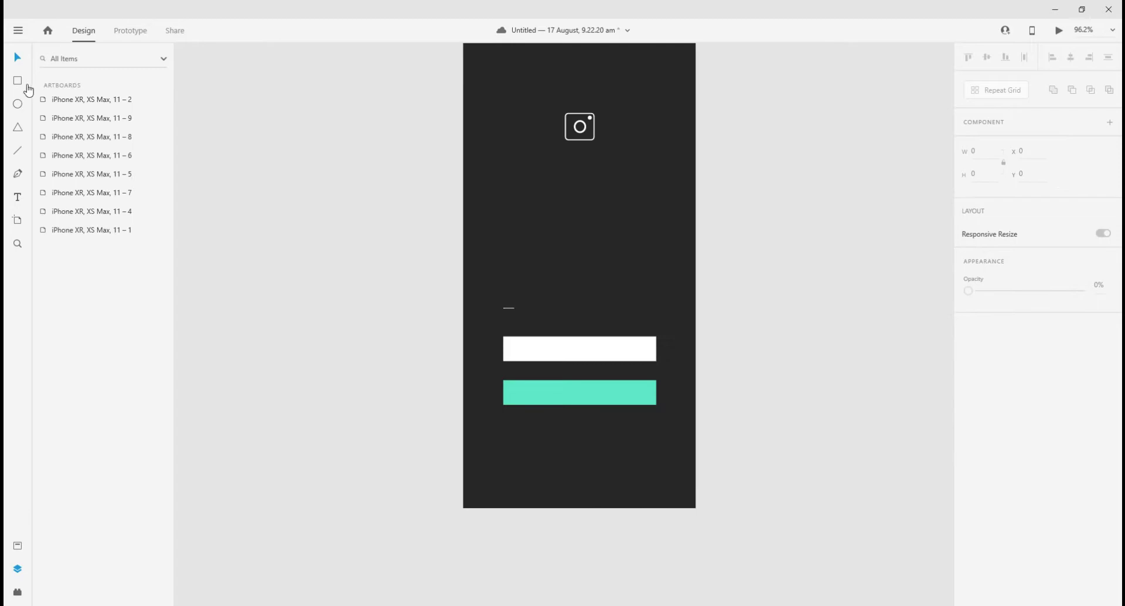
- Add the text "Log In" on the turquoise rectangle and set its font size to 22
left_click(18, 199)
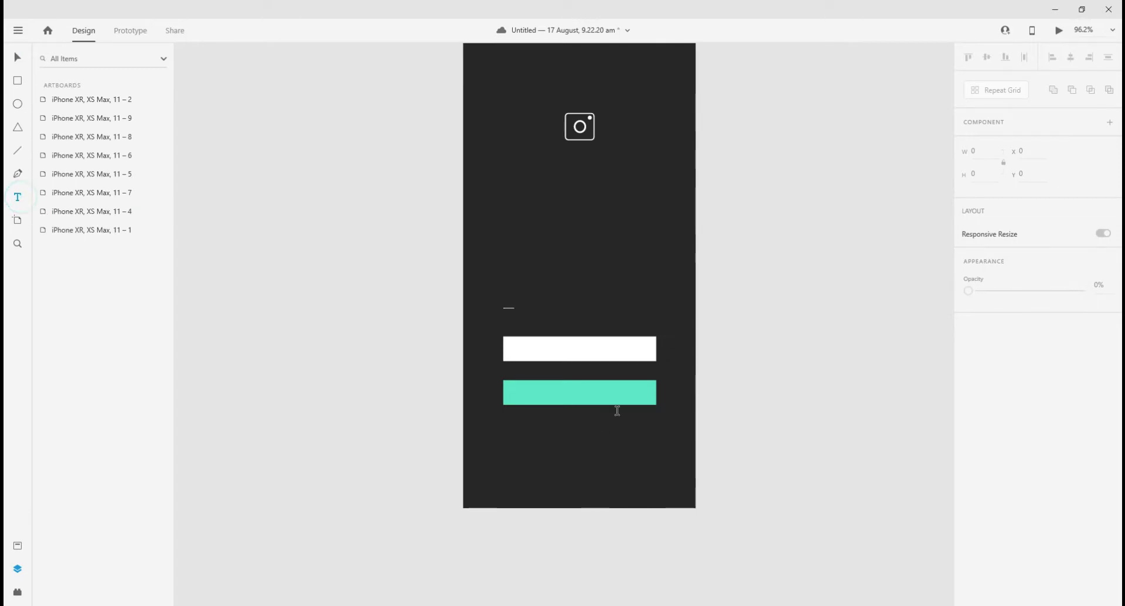
left_click(566, 393)
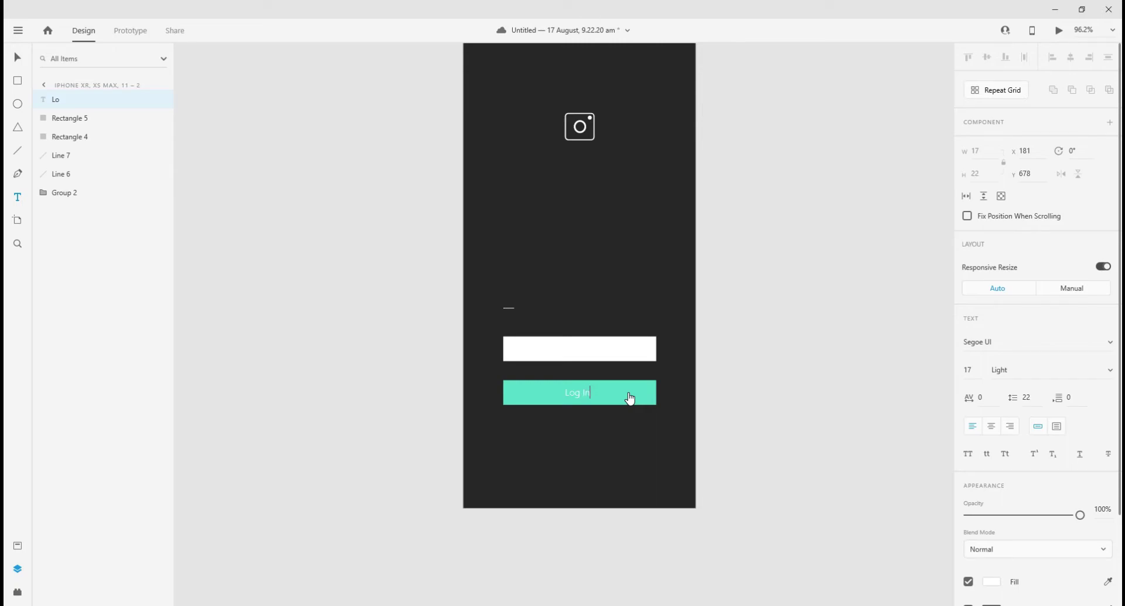
left_click(728, 388)
left_click(970, 372)
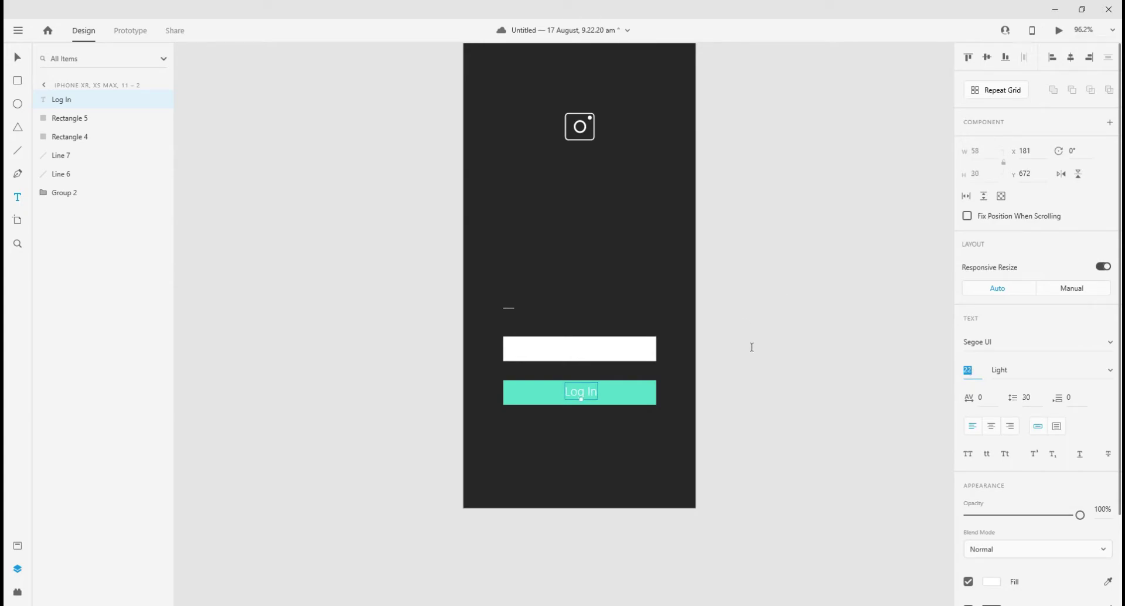
left_click(751, 347)
- Centre the "Log In" text on the turquoise rectangle
left_click(18, 57)
left_click_drag(590, 393, 587, 393)
left_click(764, 390)
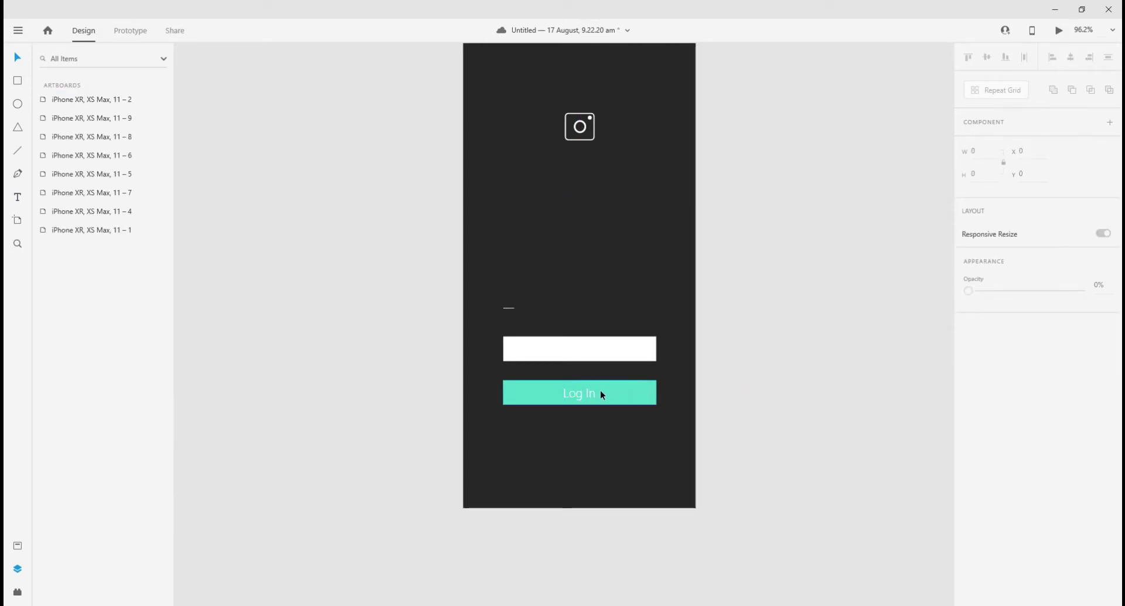
scroll(584, 394, "down", 1)
scroll(574, 392, "up", 4)
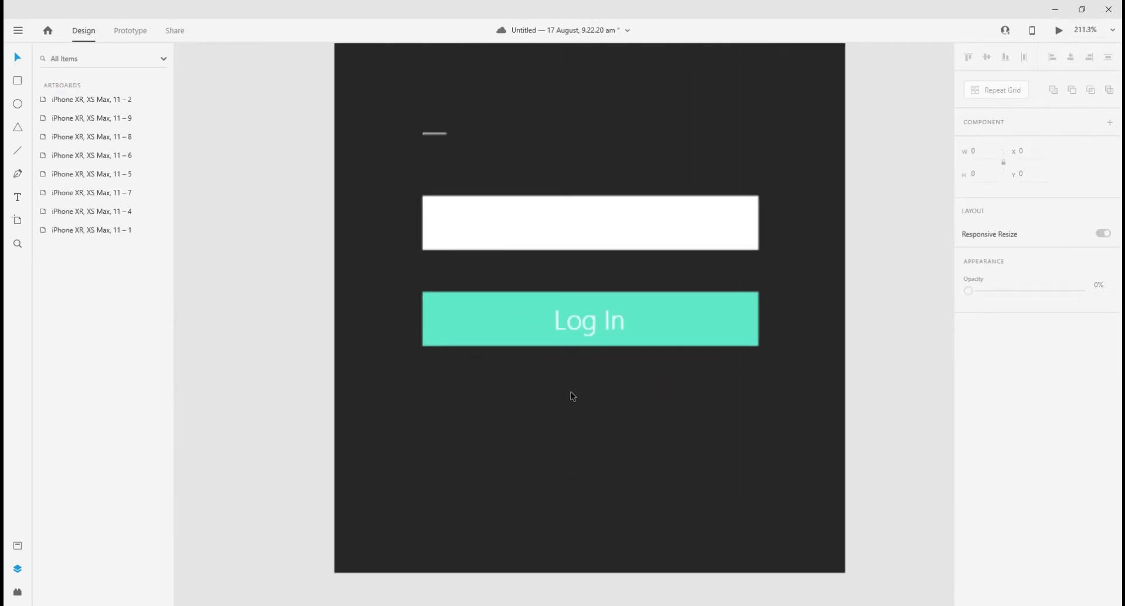
- Duplicate the "Log In" text just below the turquoise button and change the copy to "Forgot password? click here"
left_click(602, 307)
key("ctrl+d")
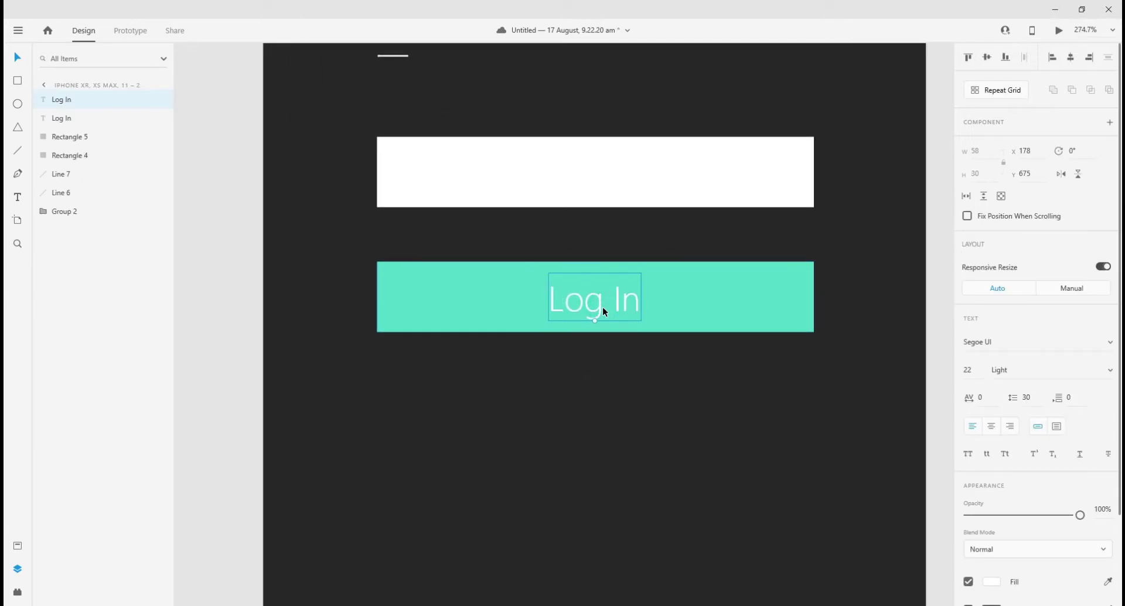
left_click_drag(603, 321, 604, 381)
double_click(603, 380)
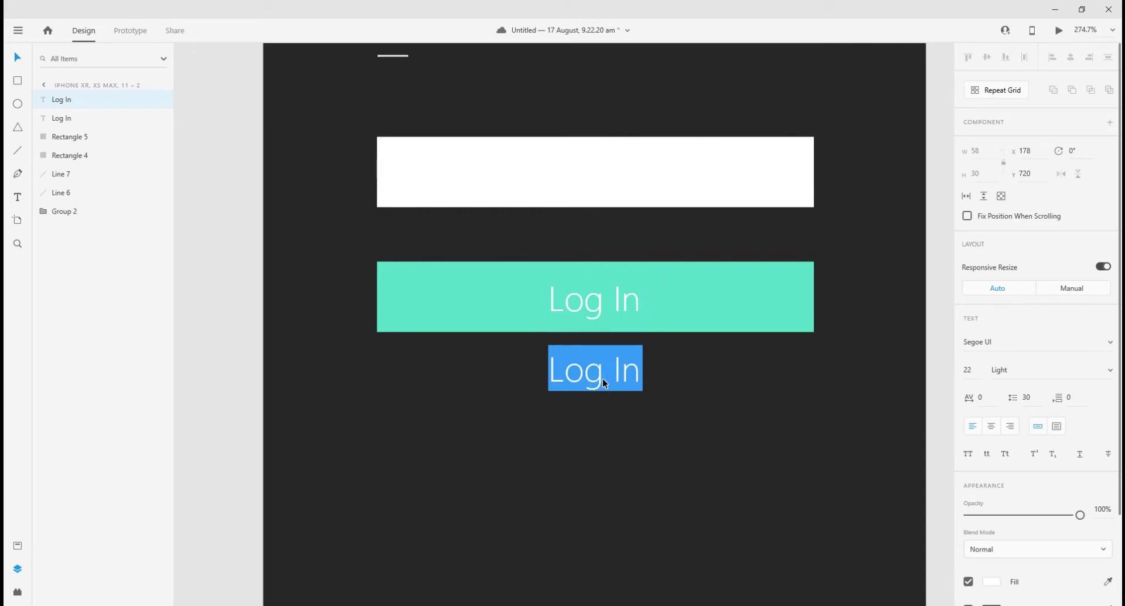
key("BackSpace")
type("For ")
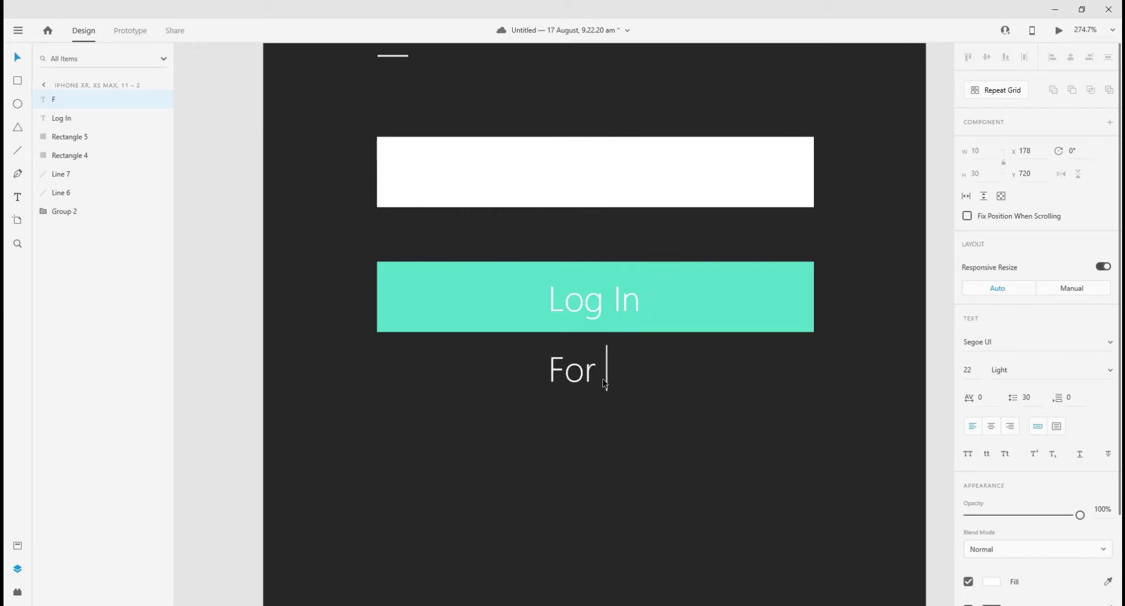
type("got password")
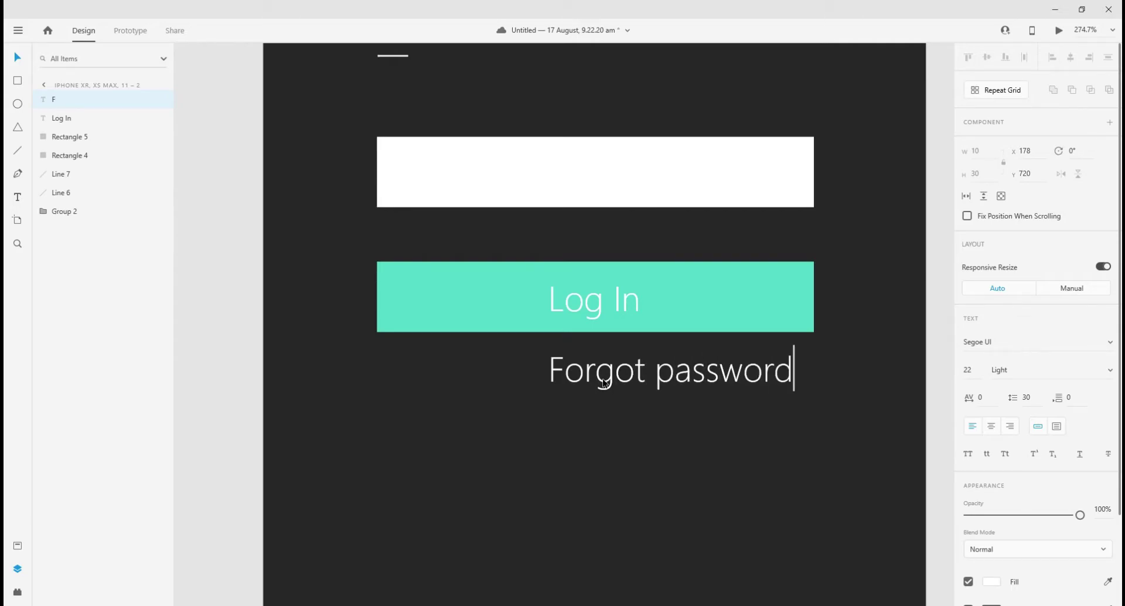
type("? c")
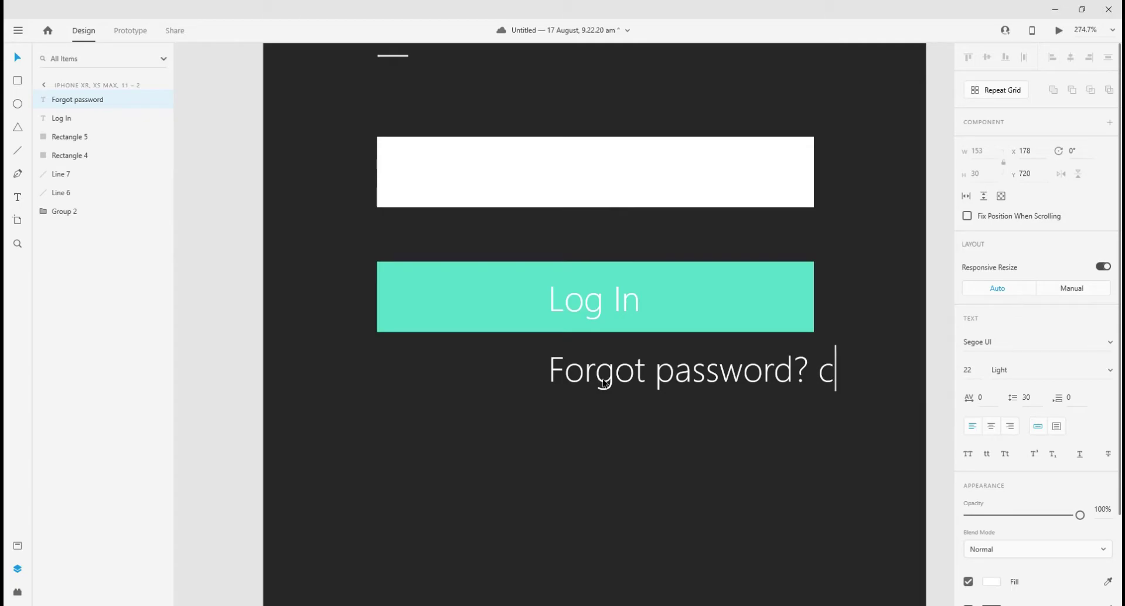
type("lick ")
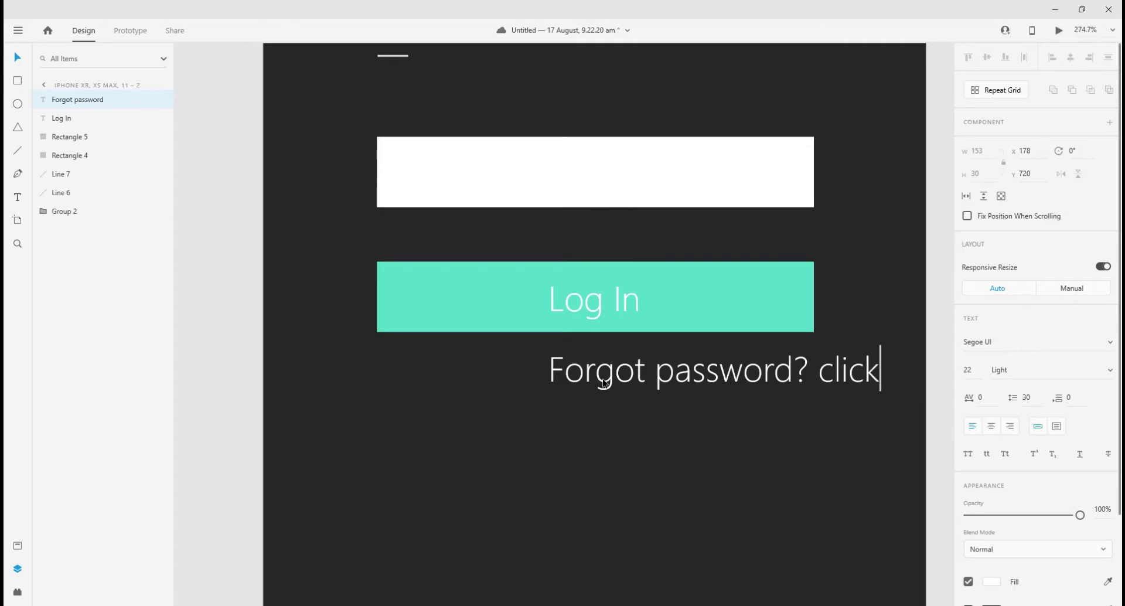
type("here")
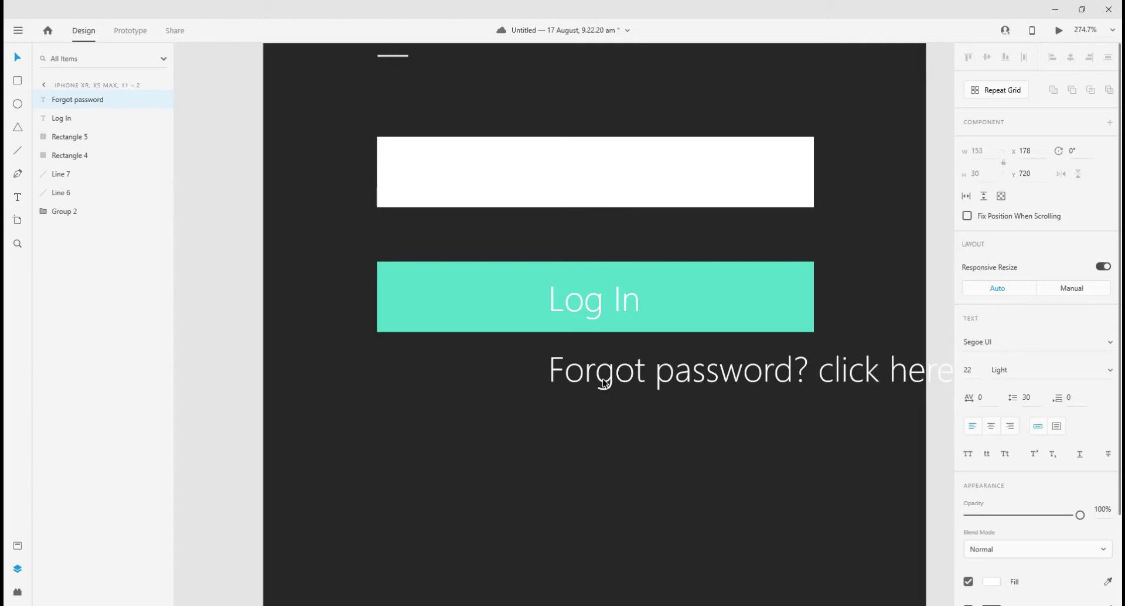
- Set the "Forgot password? click here" text to font size 10 and centre it below the button at about Y 722
left_click_drag(744, 378, 603, 379)
left_click(974, 368)
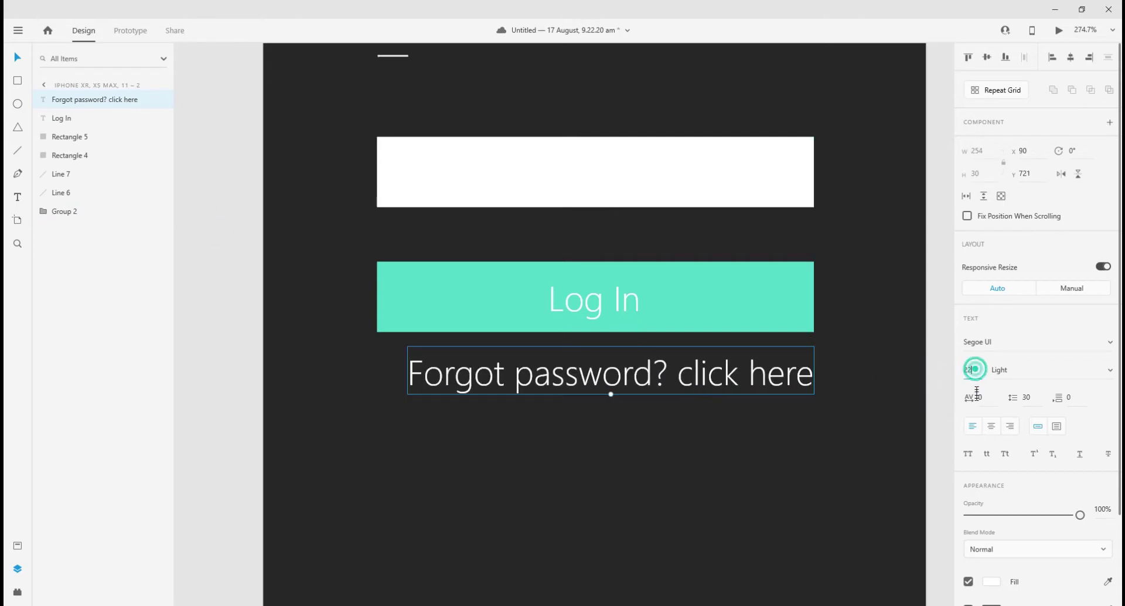
type("12")
key("Return")
key("Down")
key("Down")
left_click_drag(516, 379, 615, 362)
- Change the fill of the "Forgot password? click here" text to a mid grey
scroll(963, 518, "down", 2)
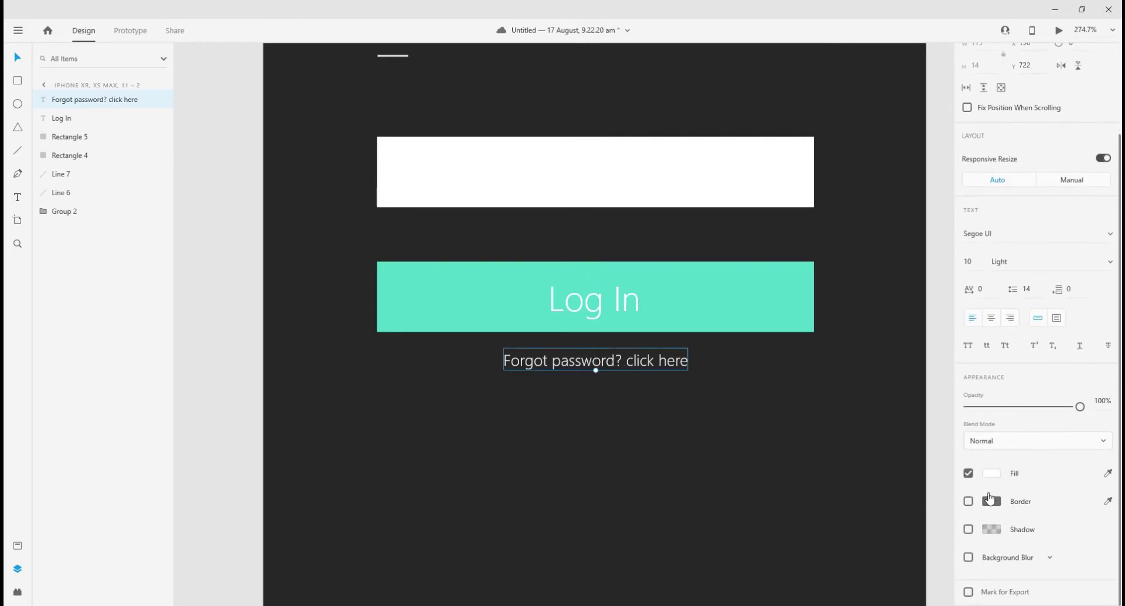
left_click(992, 473)
left_click_drag(865, 453, 771, 438)
left_click(656, 434)
- Duplicate the grey text to about Y 856, change the copy to "Don't have an account? Click here" and centre it horizontally
scroll(617, 375, "down", 2)
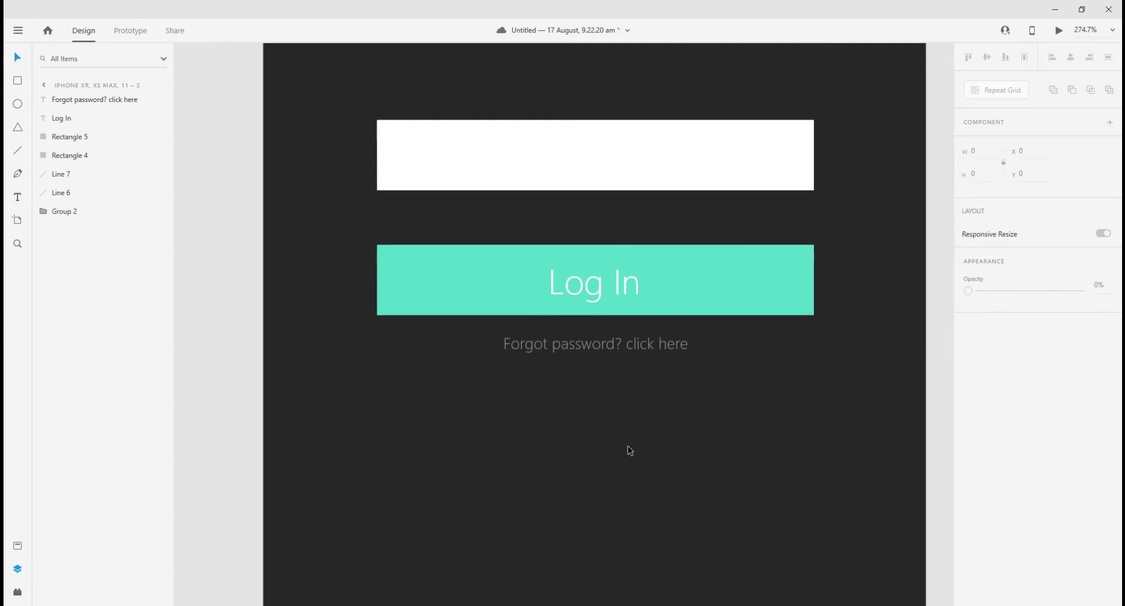
left_click(603, 311)
key("ctrl+d")
left_click_drag(603, 310, 606, 526)
double_click(606, 526)
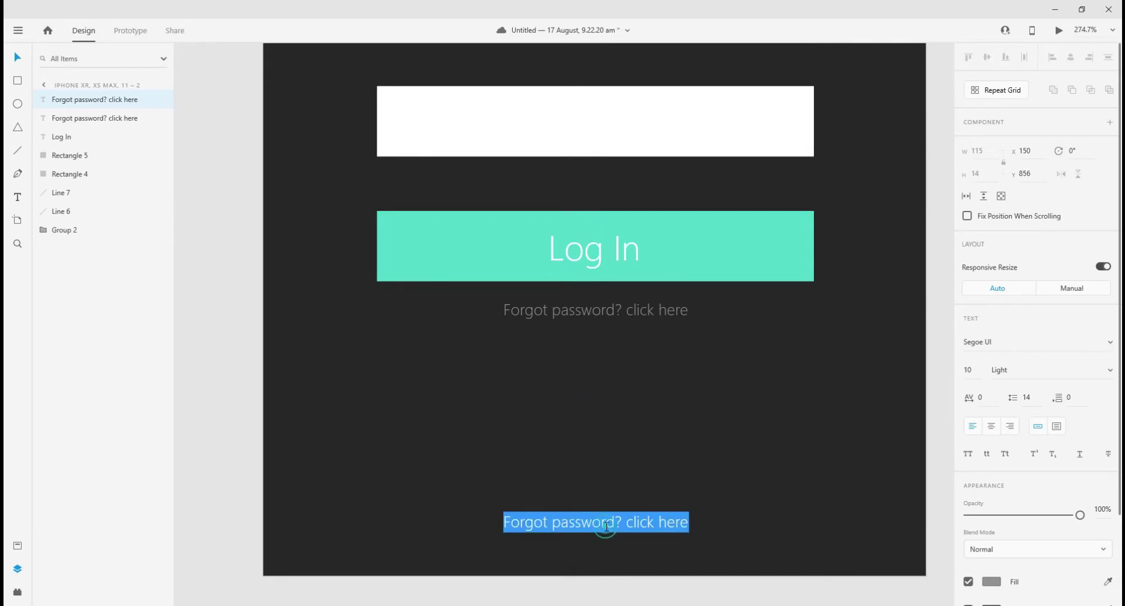
key("BackSpace")
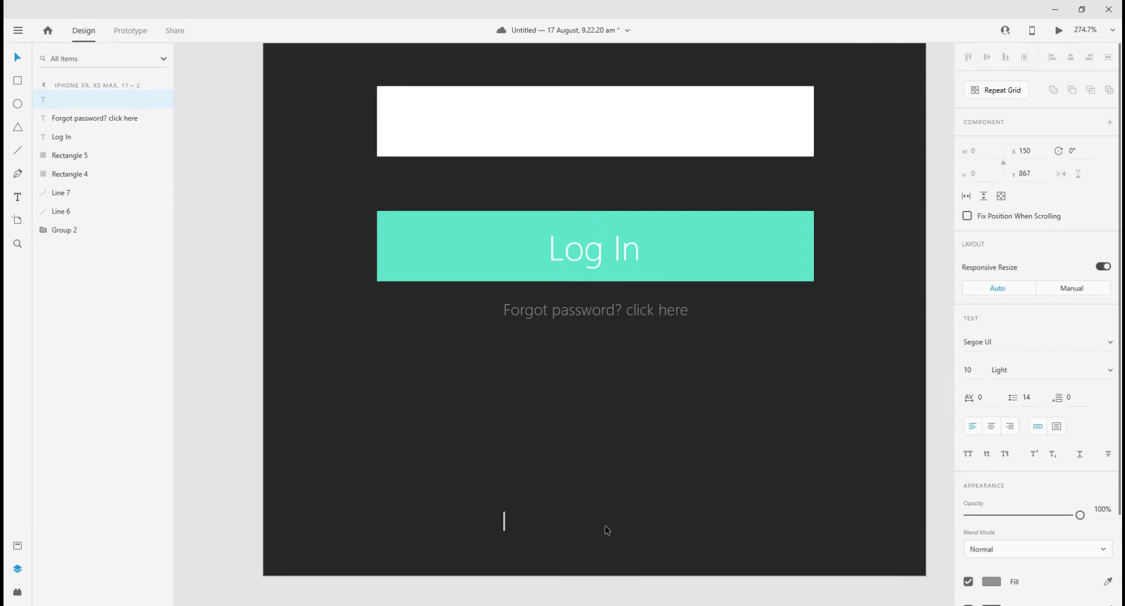
type("Don't ha")
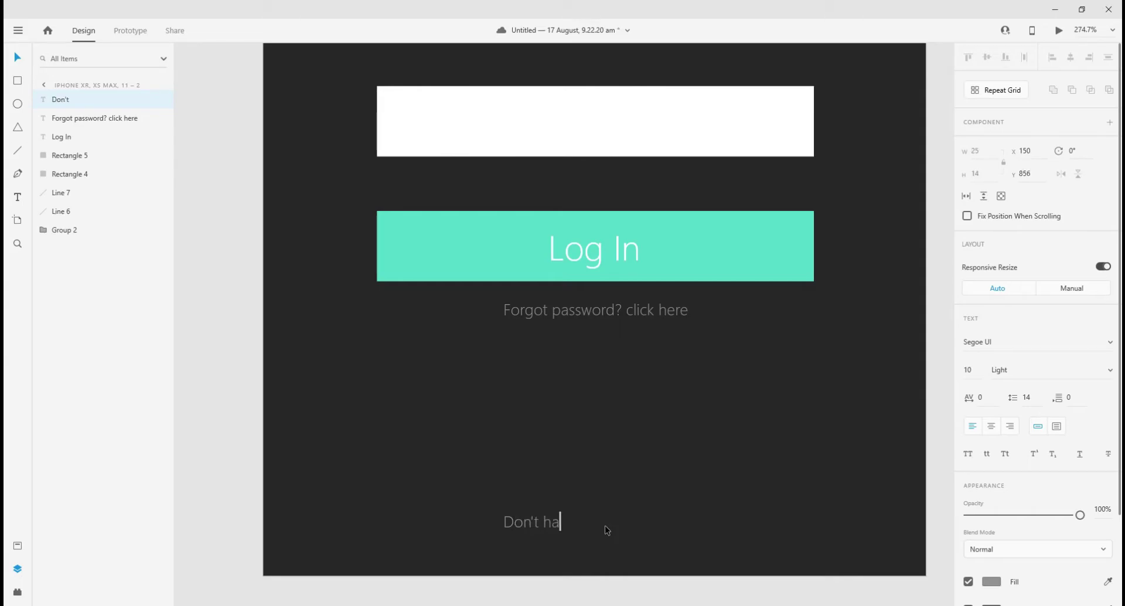
type("ve an account? Click here")
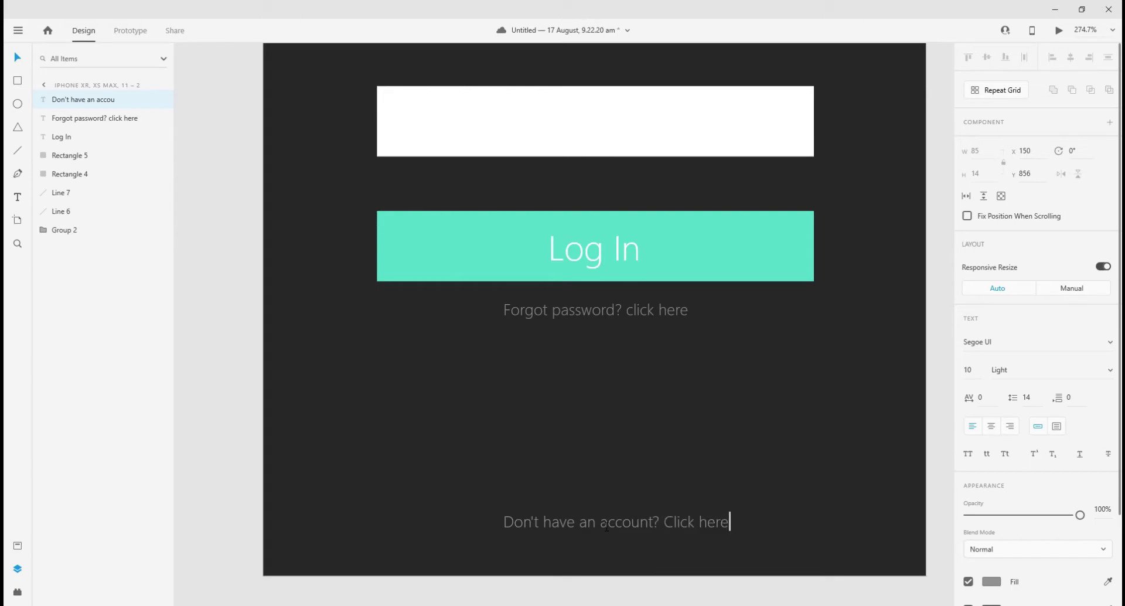
left_click(202, 424)
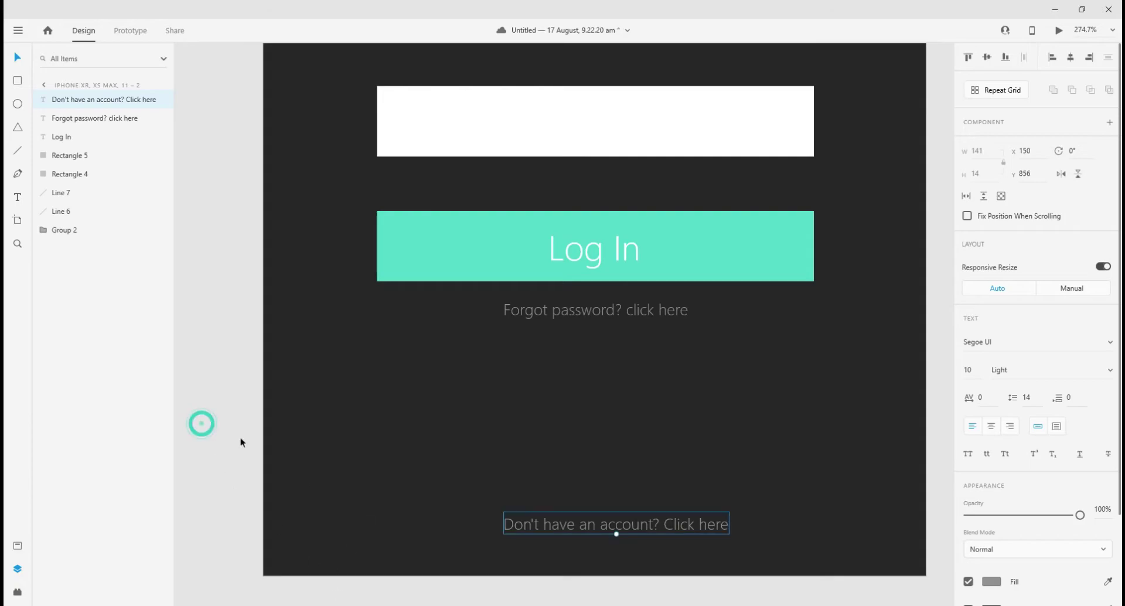
left_click_drag(634, 526, 613, 527)
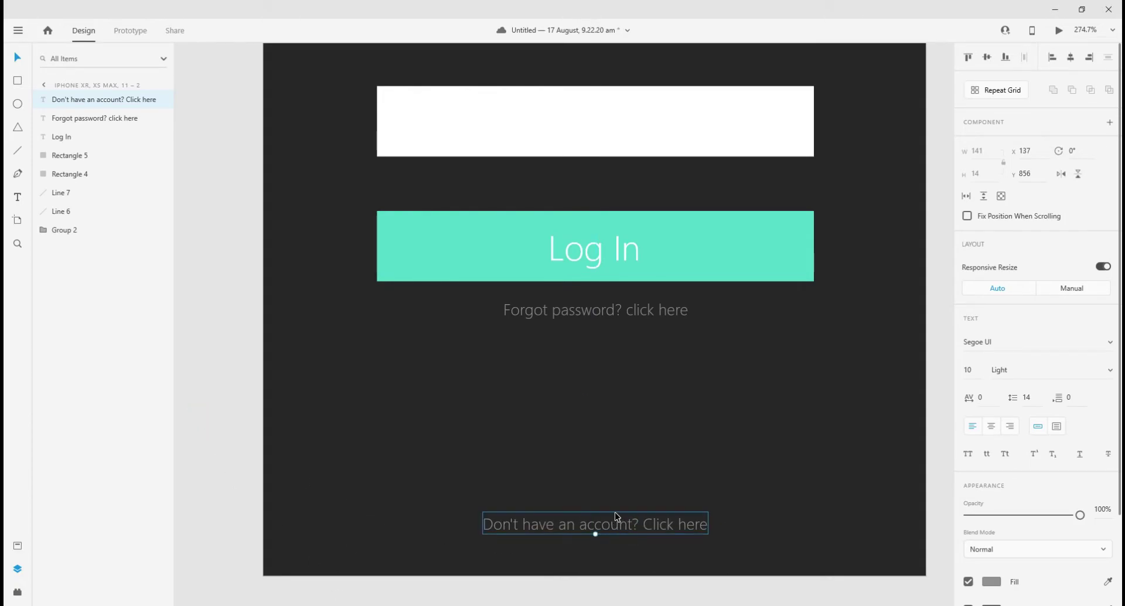
- Narrow the white rectangle above the Log In button to a 1 px wide vertical bar at its left edge
scroll(614, 512, "down", 2)
scroll(597, 428, "up", 8)
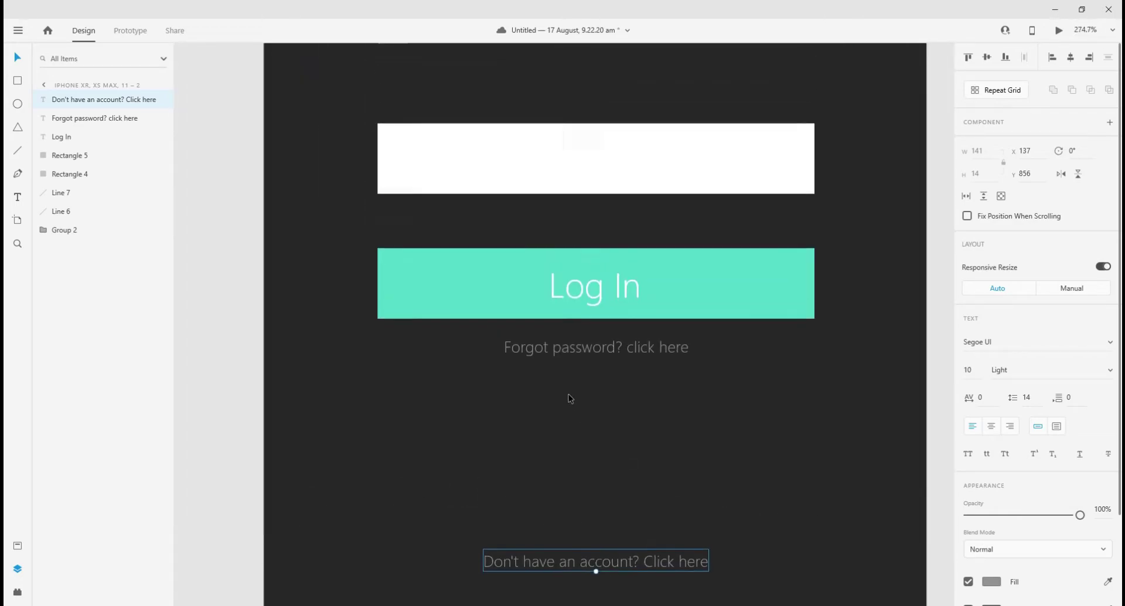
left_click(683, 267)
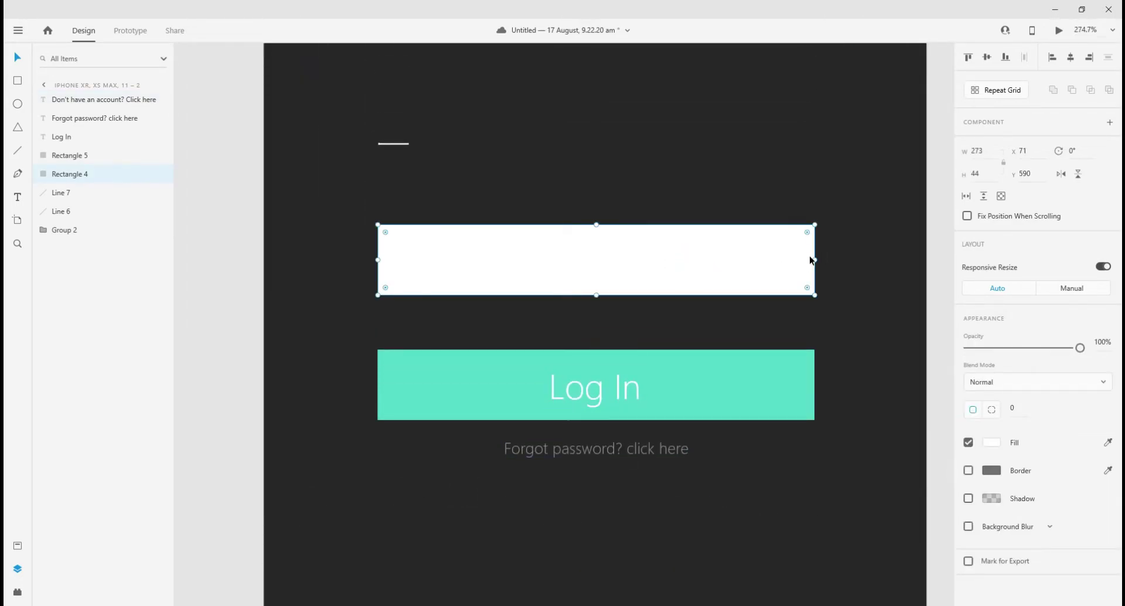
left_click_drag(814, 260, 381, 269)
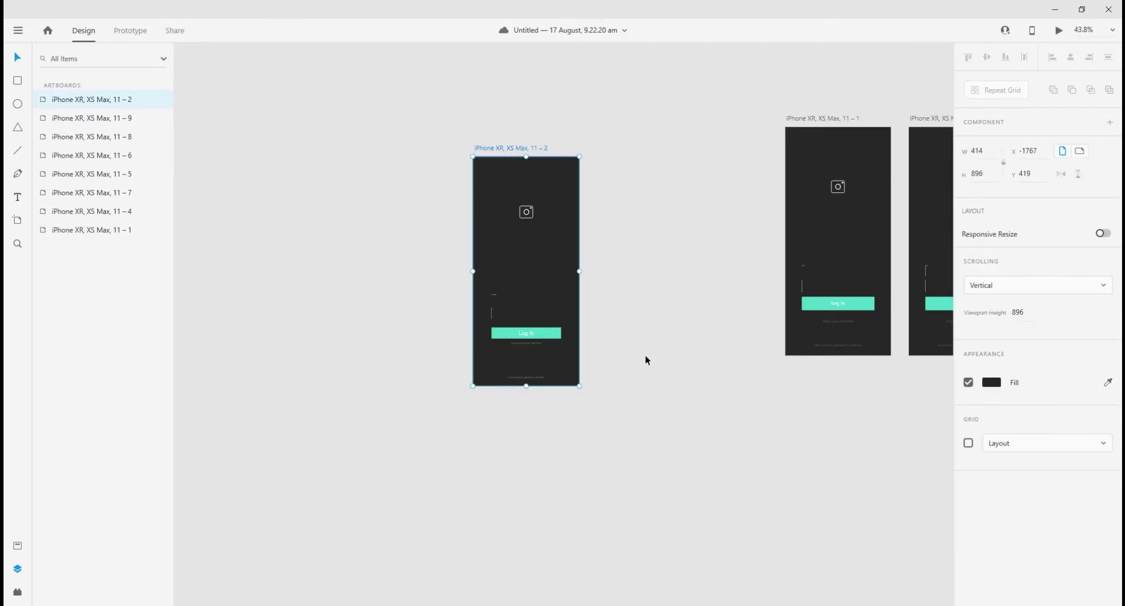
- Duplicate the finished login artboard and place the copy at X -2344
left_click_drag(645, 359, 838, 371)
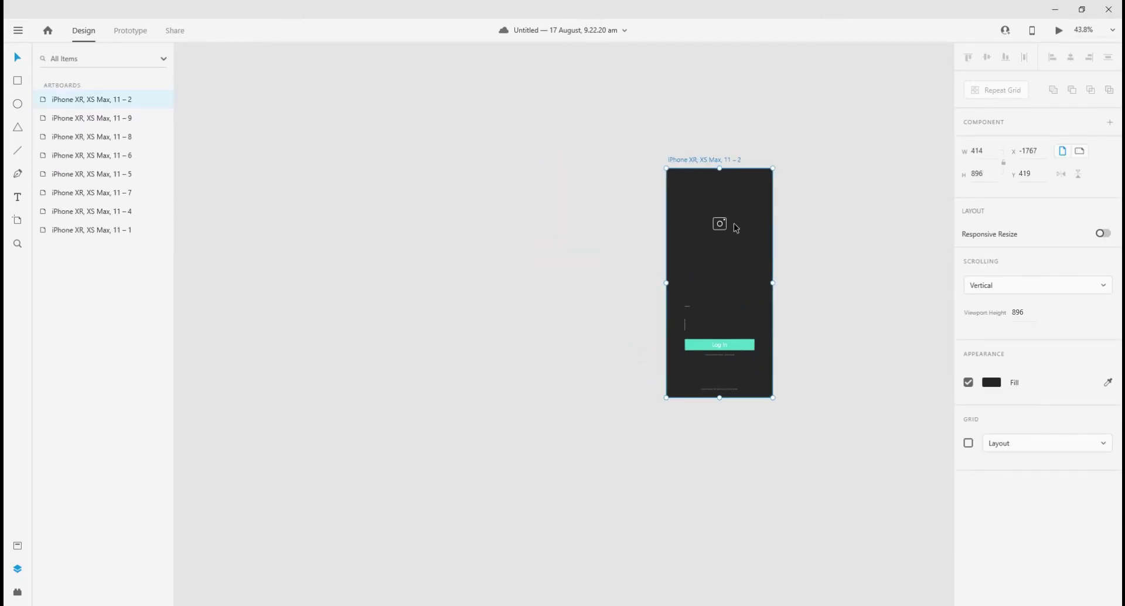
key("ctrl+d")
left_click(1028, 150)
type("-2344")
key("Return")
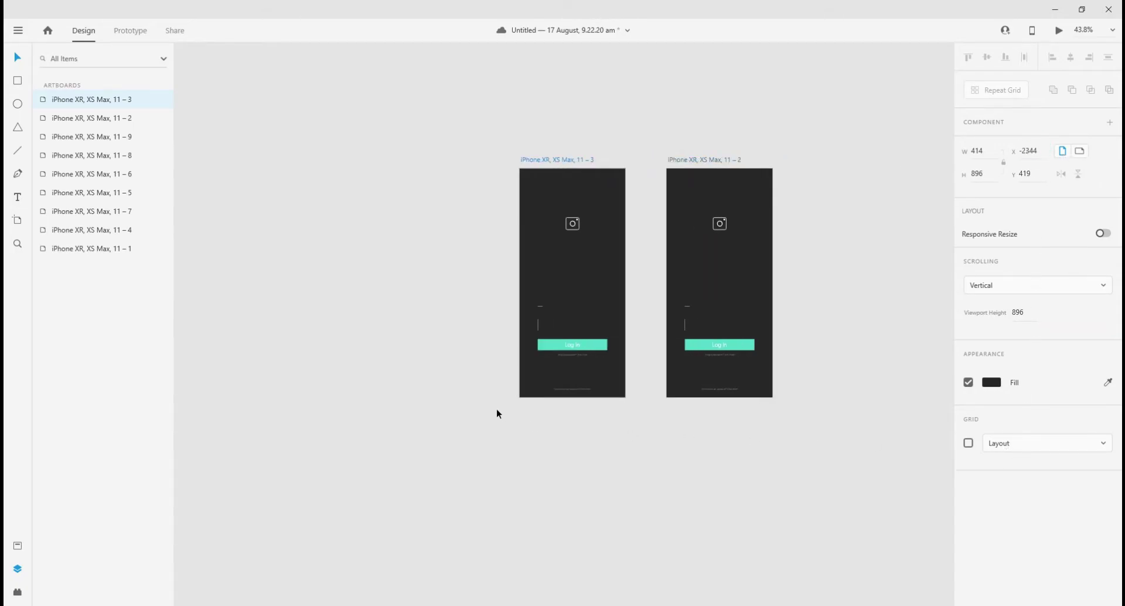
- On the duplicate artboard, turn the 1 px line at the horizontal line's left end vertical, about 3 px tall, and set its X to 72
scroll(501, 267, "up", 10)
scroll(563, 226, "up", 2)
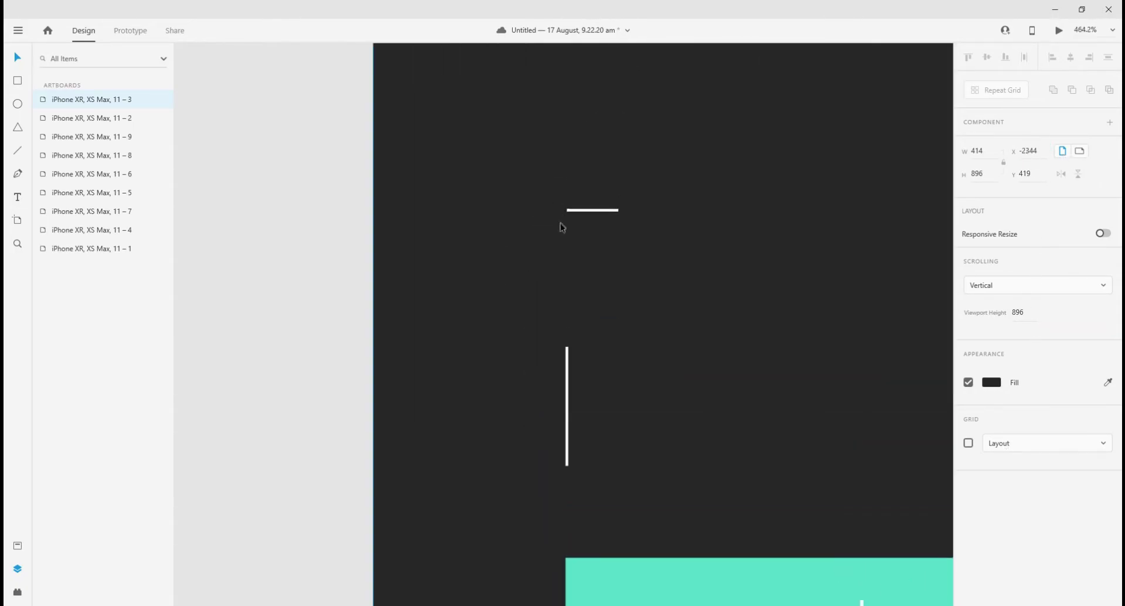
scroll(562, 239, "up", 5)
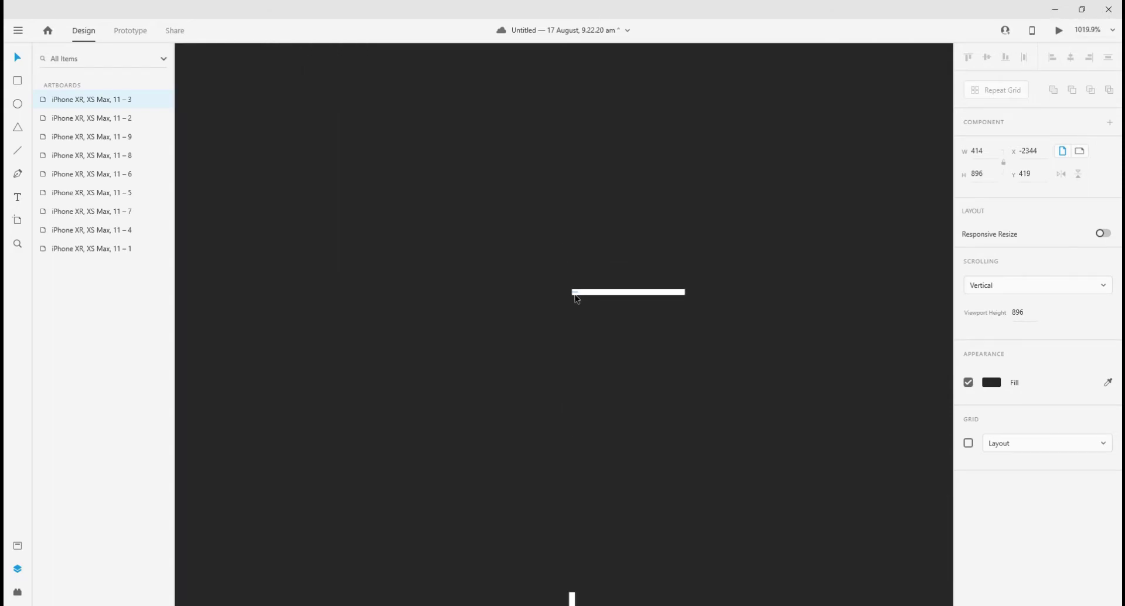
left_click(574, 294)
scroll(574, 296, "up", 8)
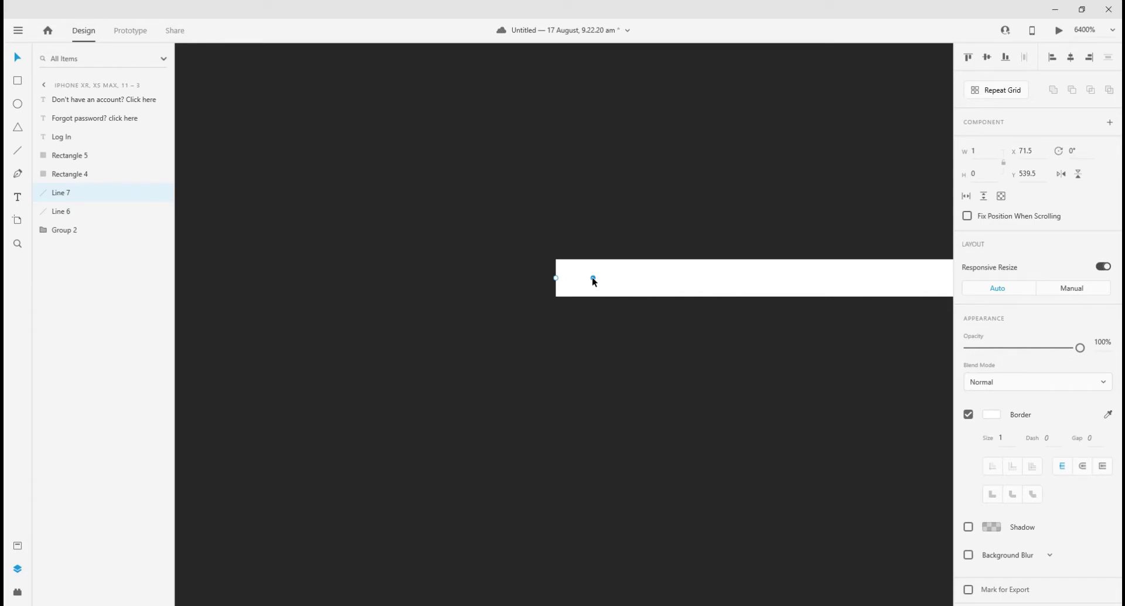
left_click_drag(593, 278, 565, 312)
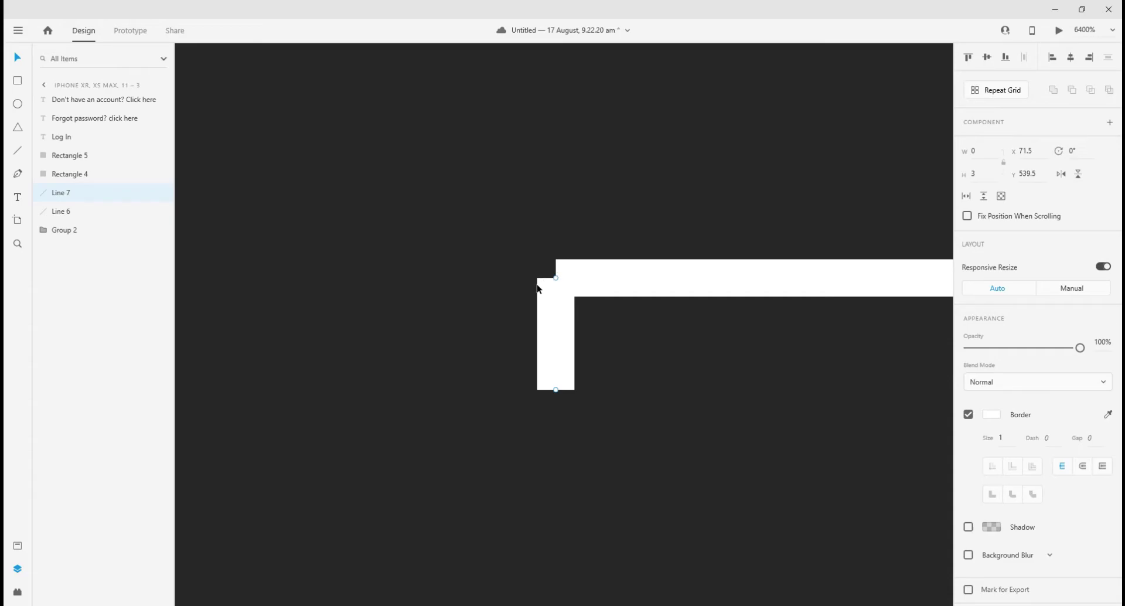
left_click(1035, 152)
type("72")
key("Return")
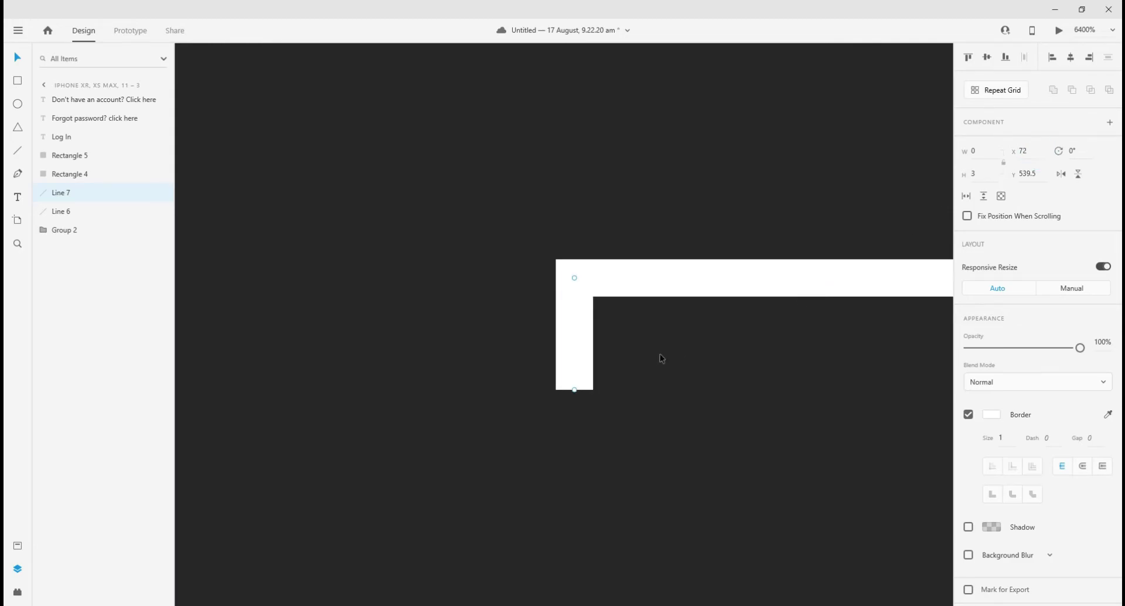
- Lengthen the short vertical line to a height of 44, matching the white bar below it, and set its width to 0
scroll(656, 331, "down", 2)
left_click_drag(574, 322, 606, 311)
scroll(571, 466, "down", 5)
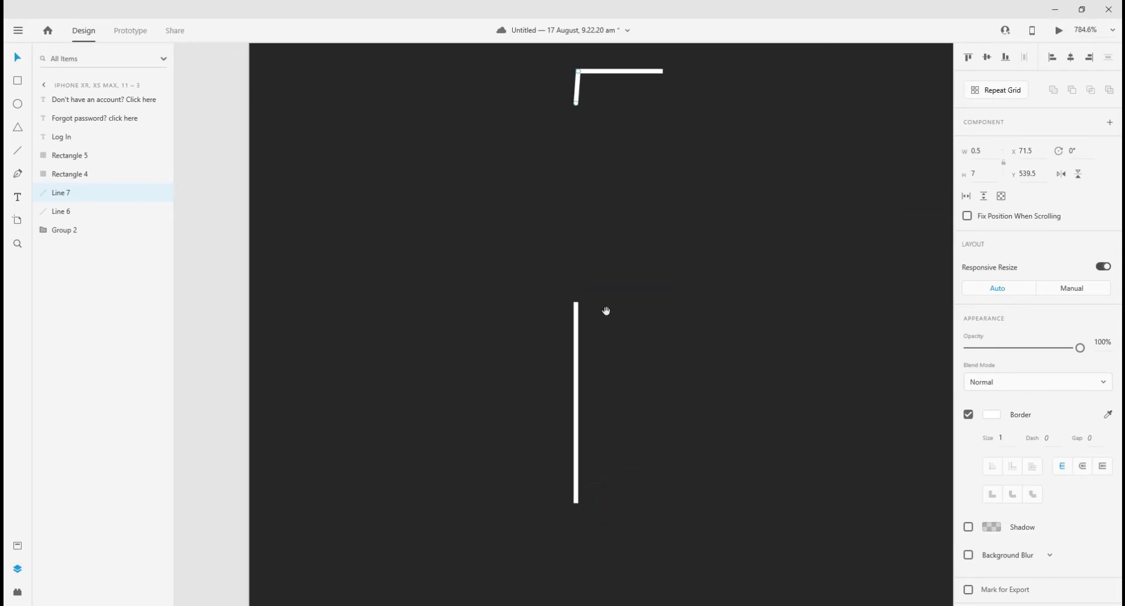
left_click(577, 367)
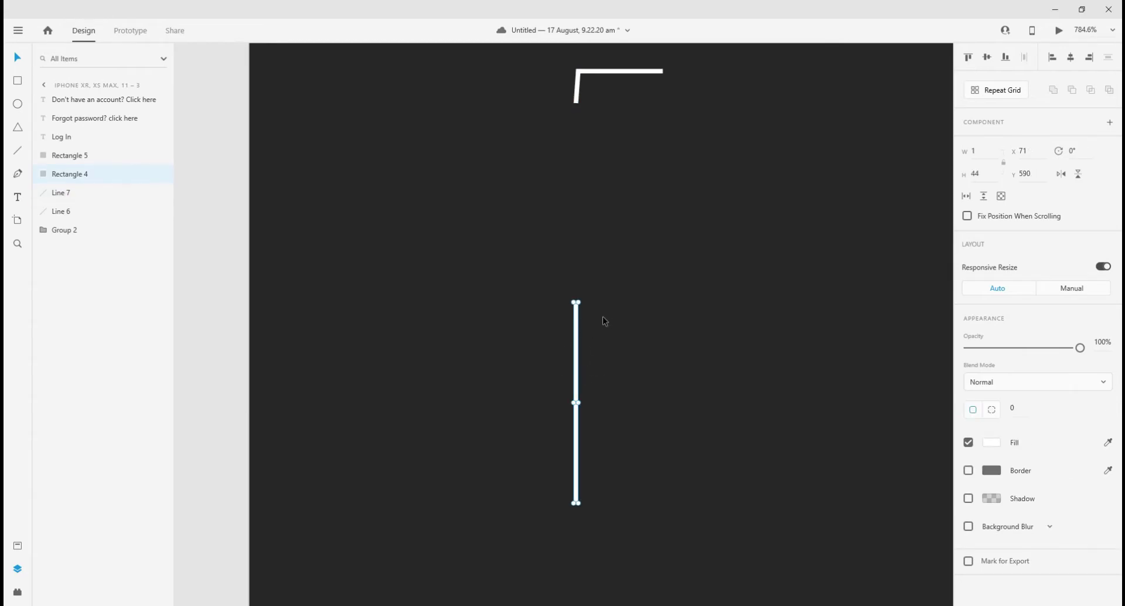
left_click(976, 174)
left_click(578, 88)
left_click(977, 174)
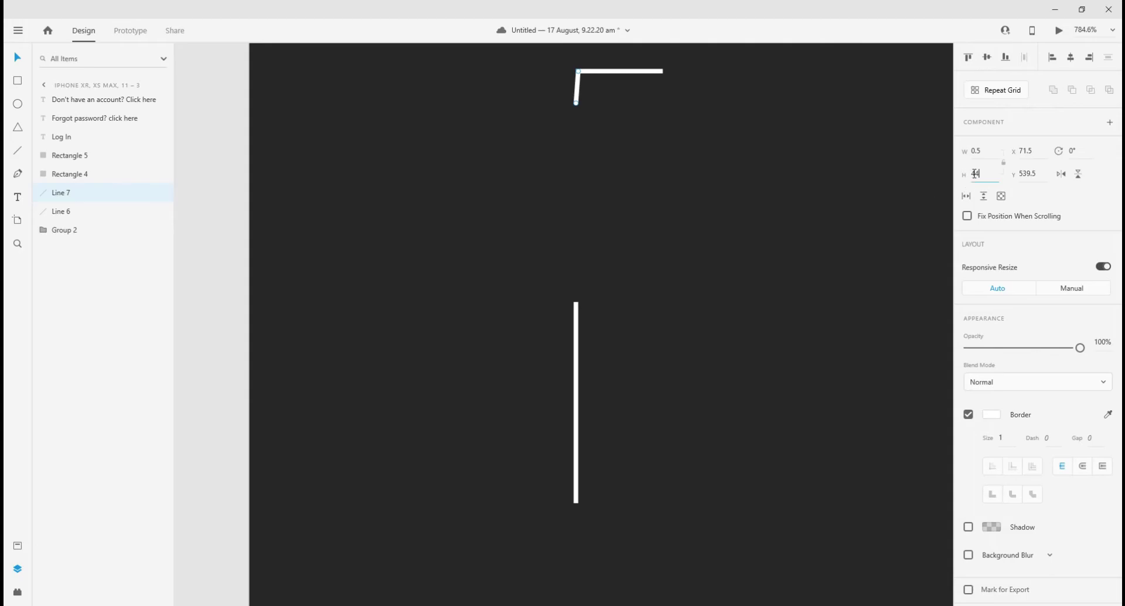
left_click(990, 150)
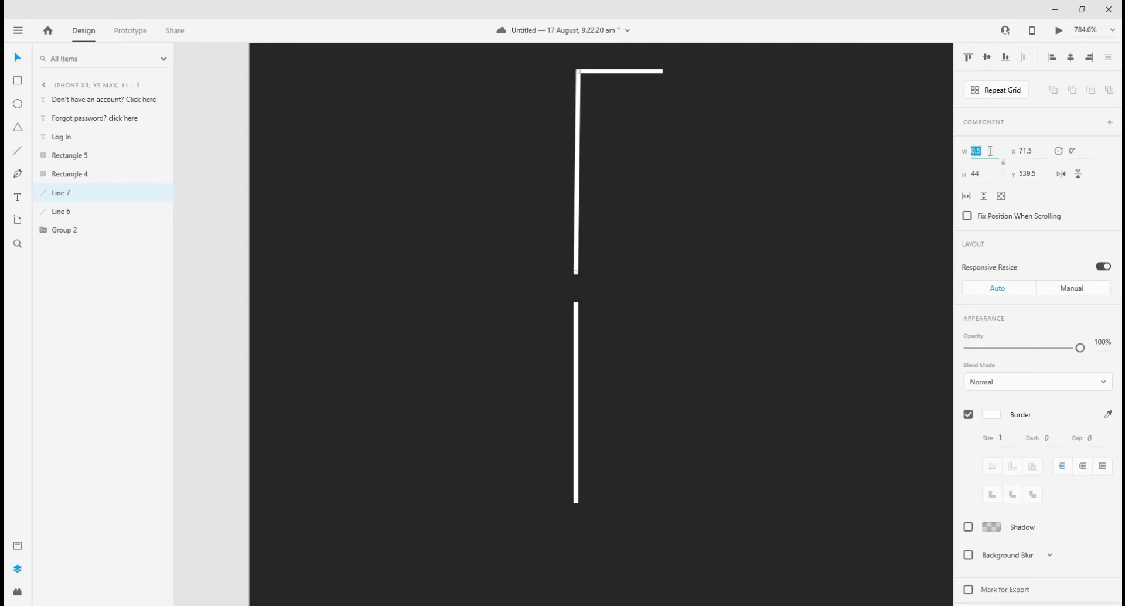
type("0")
key("Return")
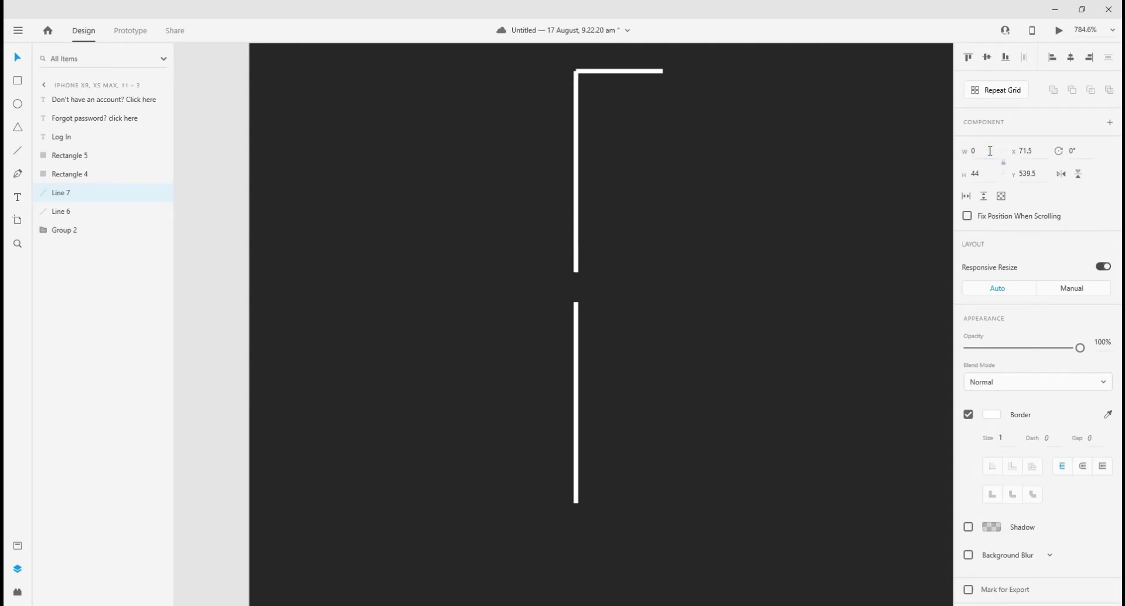
- Set the vertical line's X position to 72 so it aligns with the left end of the horizontal line
scroll(732, 114, "up", 5, "ctrl")
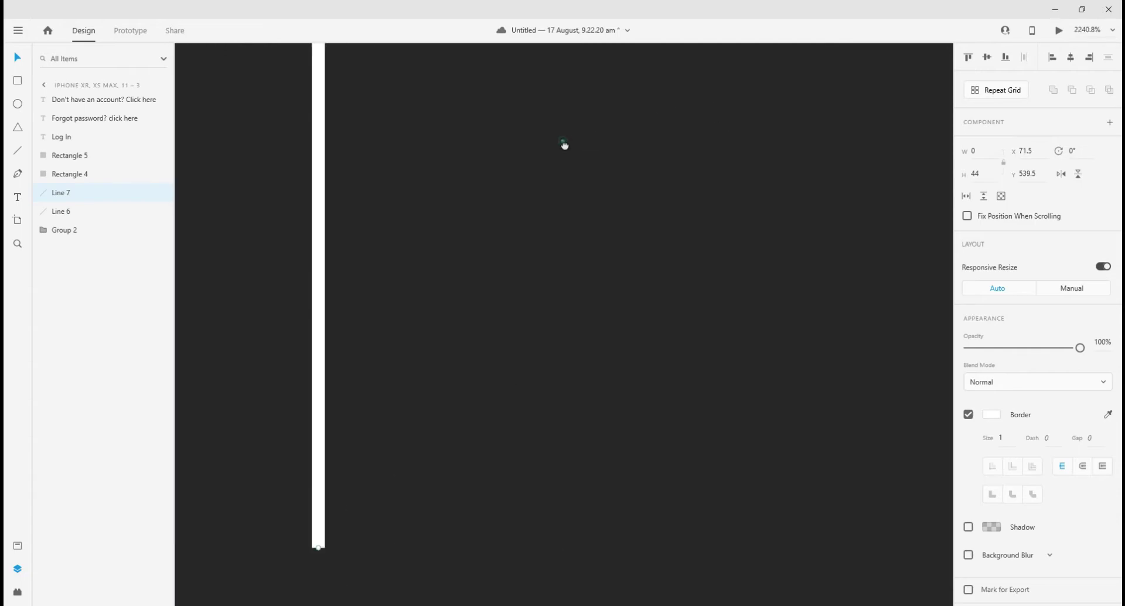
scroll(673, 246, "up", 4)
scroll(674, 246, "left", 5)
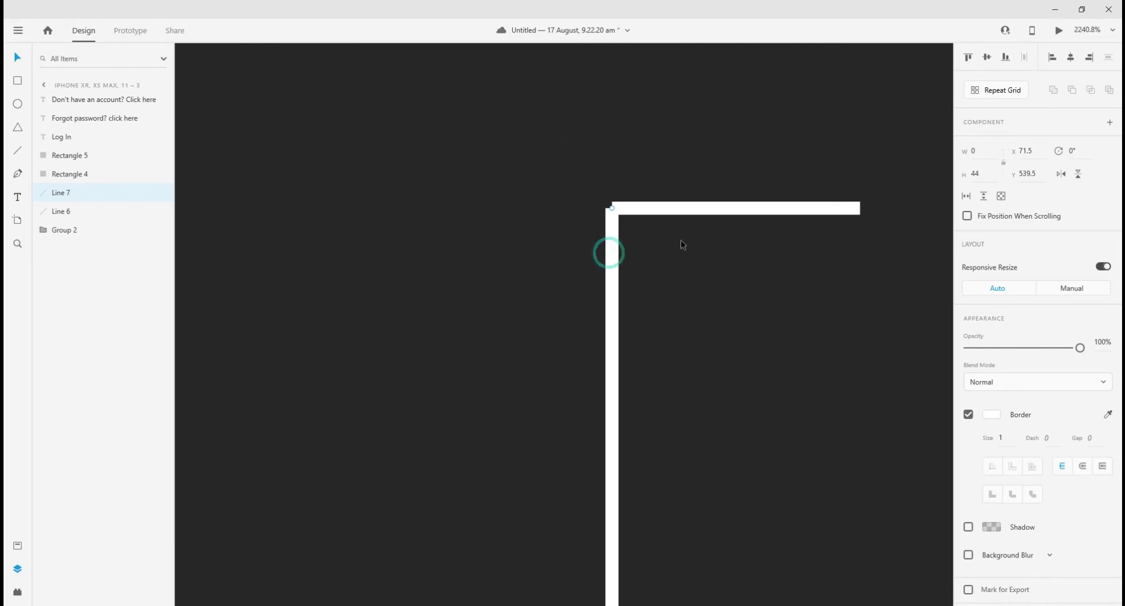
left_click(1031, 150)
left_click(1032, 150)
type("72")
key("Return")
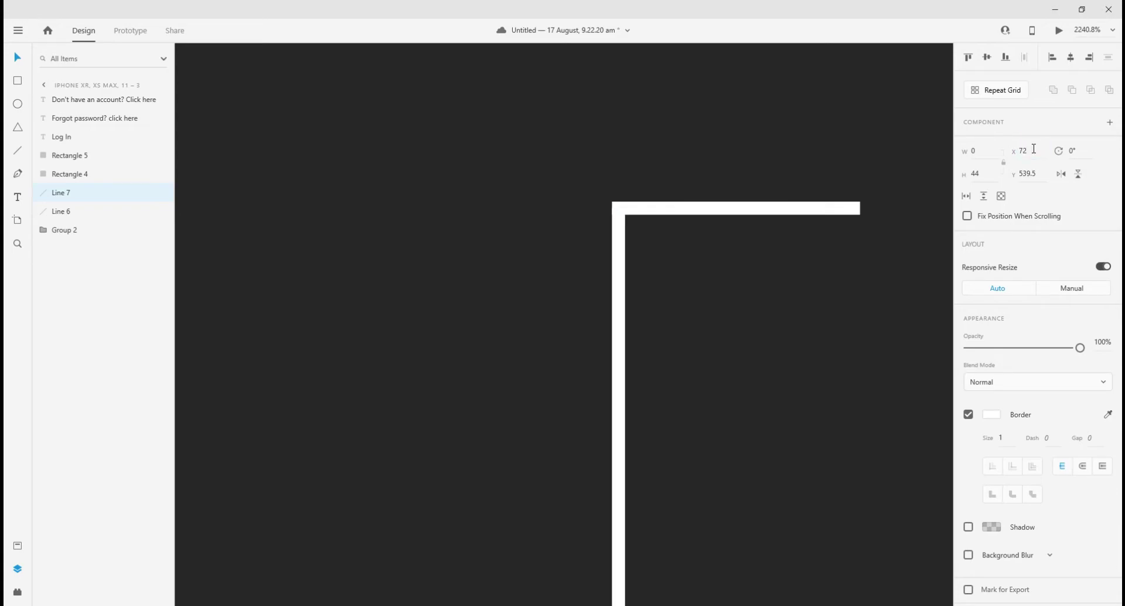
scroll(684, 275, "down", 3, "ctrl")
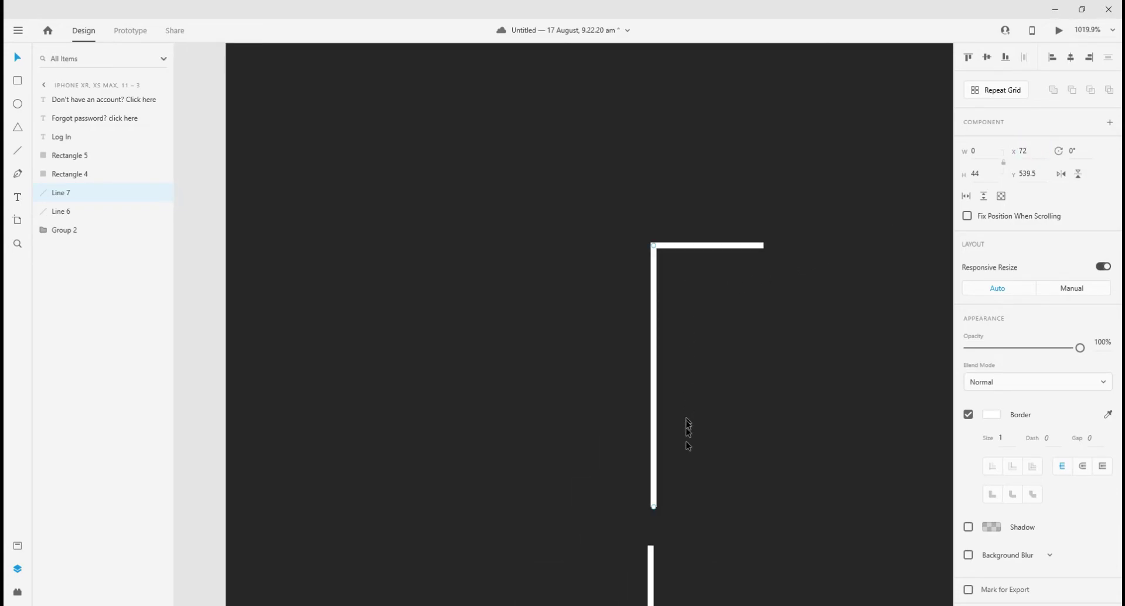
- Draw a 1 px wide horizontal line at the lower end of the upper vertical line and set its border color to #FFFFFF
left_click(679, 493)
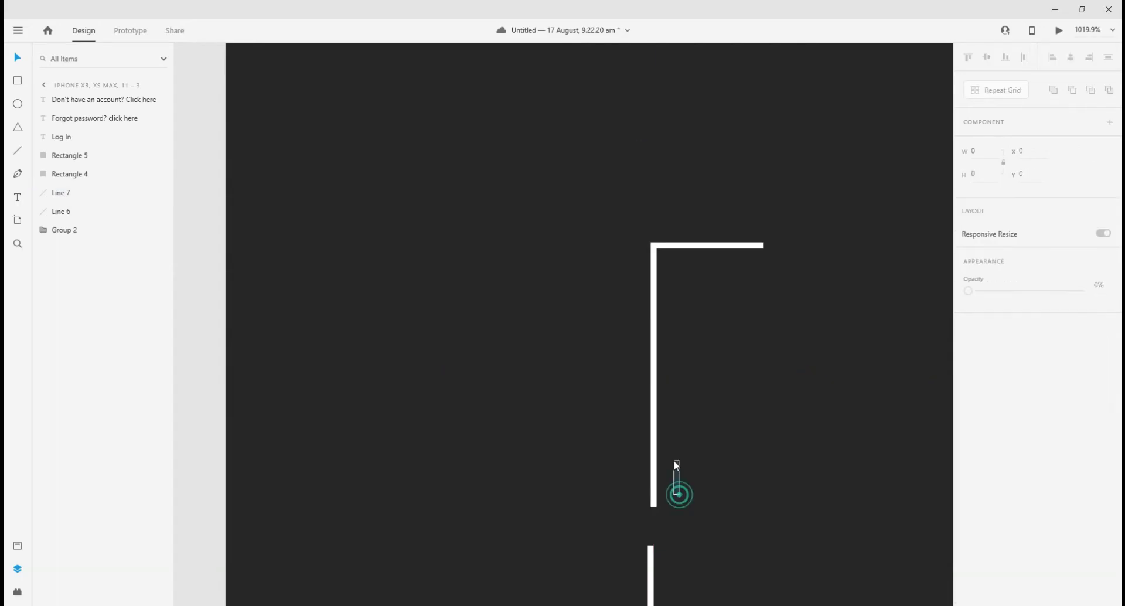
scroll(678, 465, "down", 3)
scroll(670, 326, "up", 5, "ctrl")
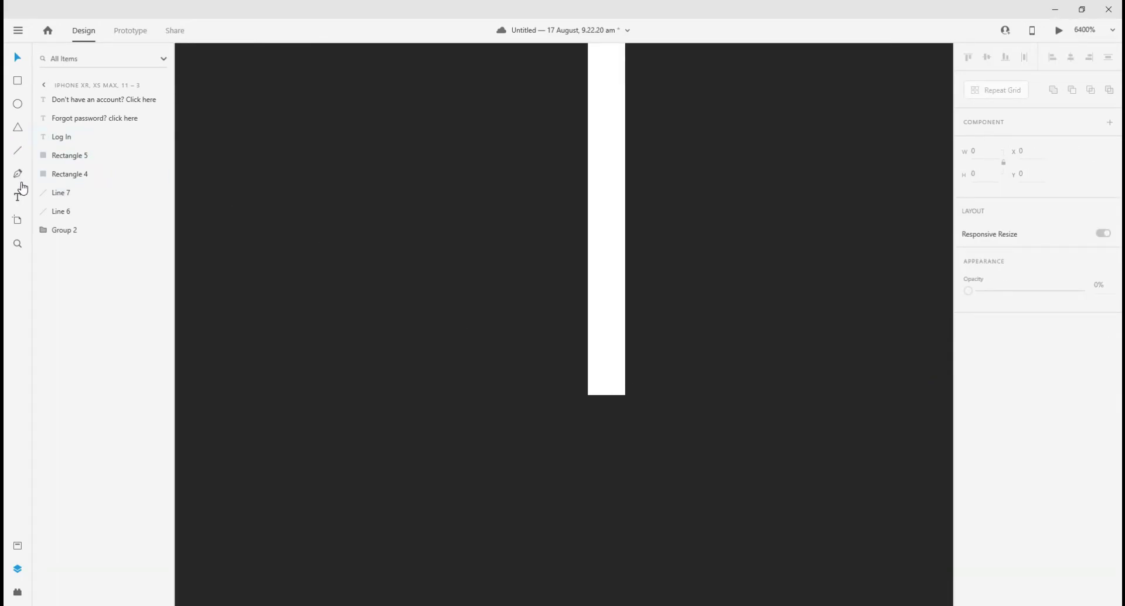
left_click(18, 150)
left_click_drag(589, 379, 617, 386)
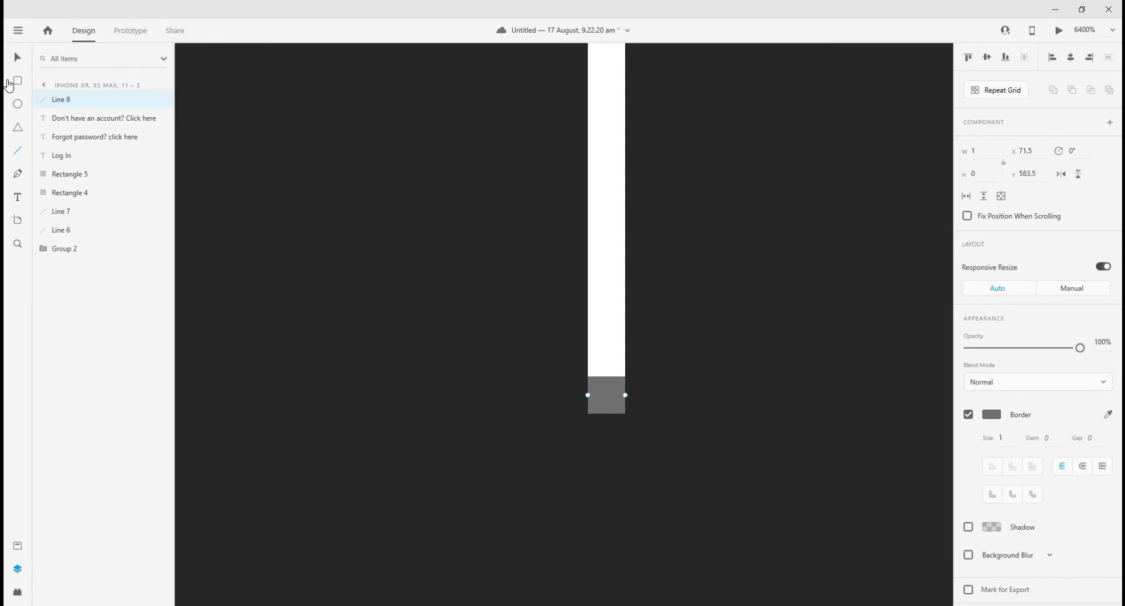
left_click(15, 58)
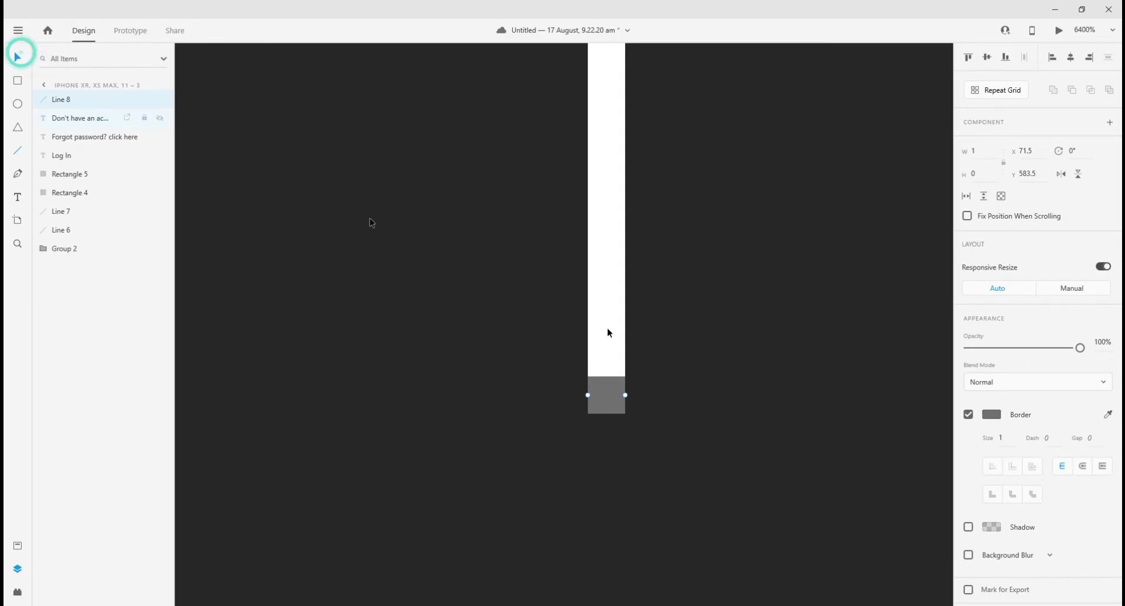
left_click(988, 415)
left_click_drag(888, 414, 736, 241)
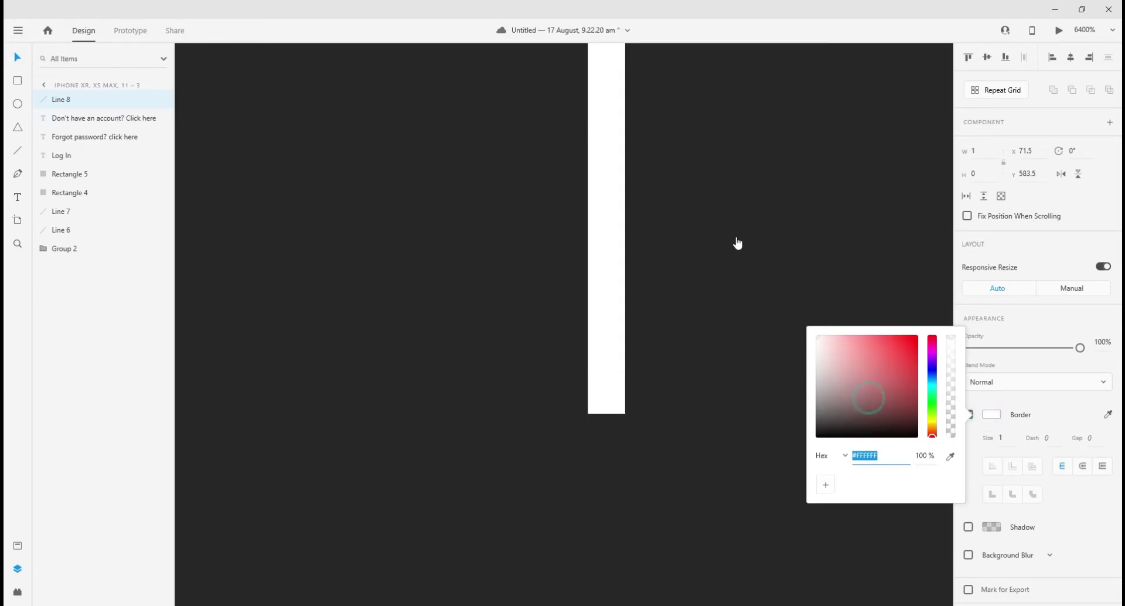
- Duplicate the edited login artboard and place the copy at X -3604
scroll(777, 277, "down", 3)
scroll(778, 277, "down", 10)
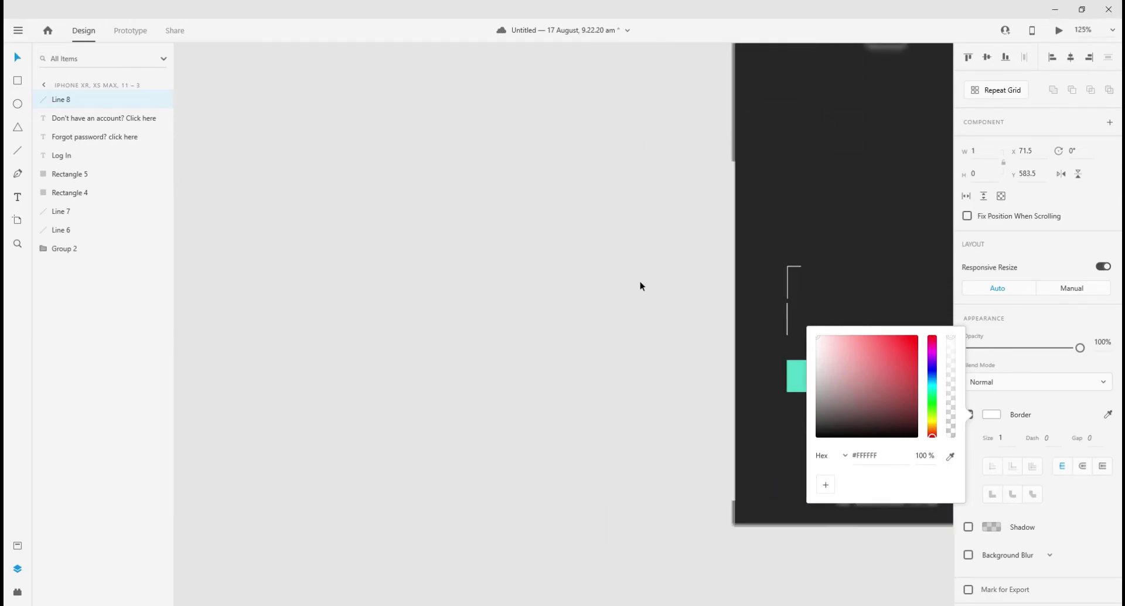
left_click_drag(637, 277, 406, 274)
scroll(406, 274, "down", 3)
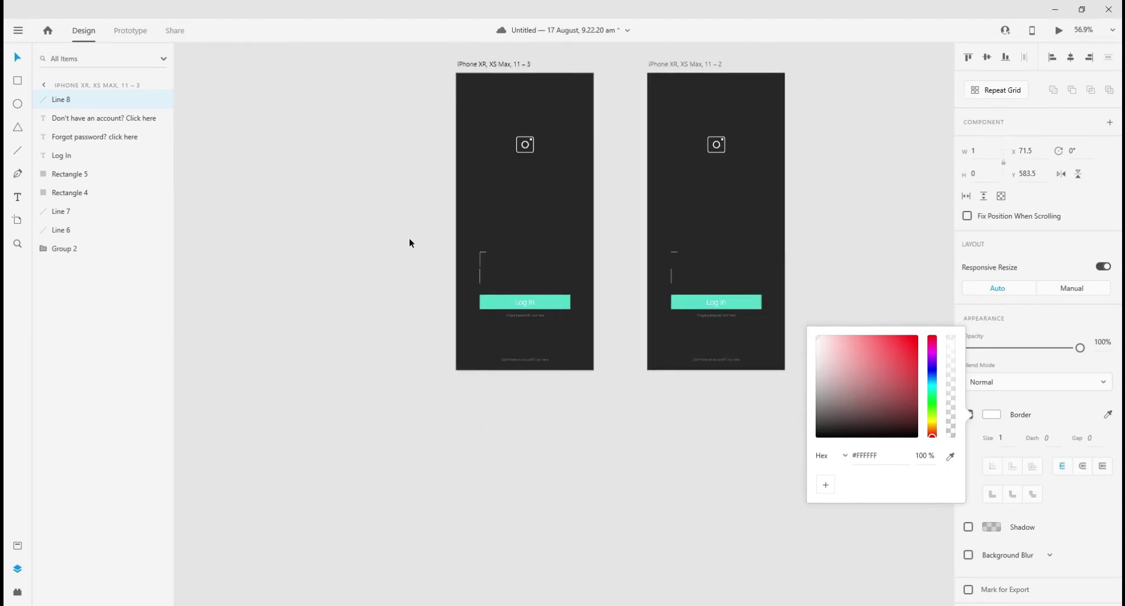
left_click_drag(401, 218, 465, 279)
left_click(439, 249)
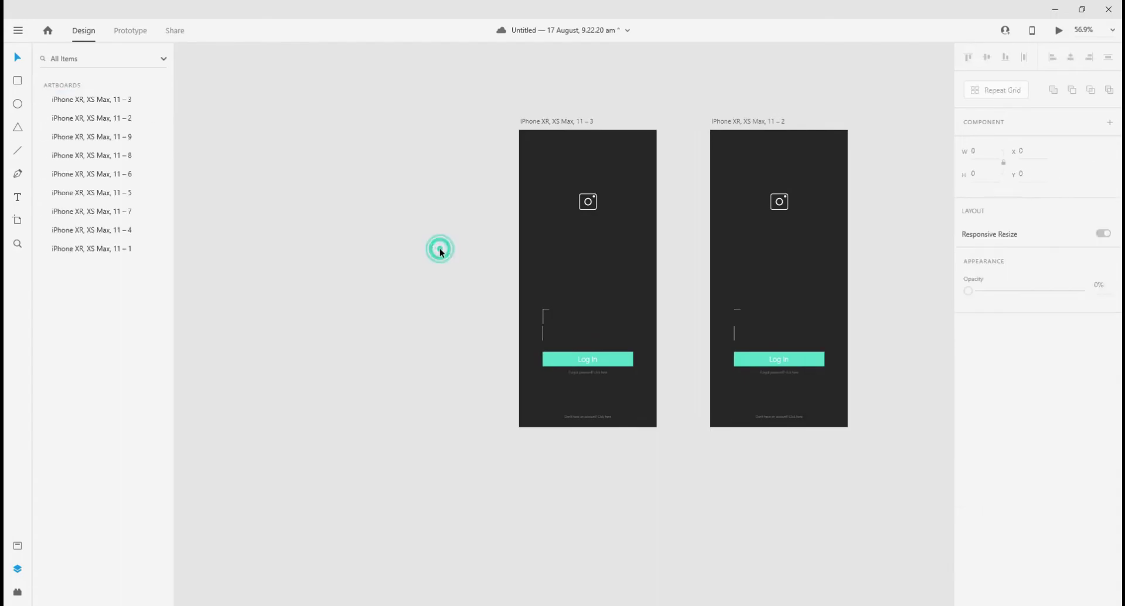
left_click(617, 253)
key("ctrl+d")
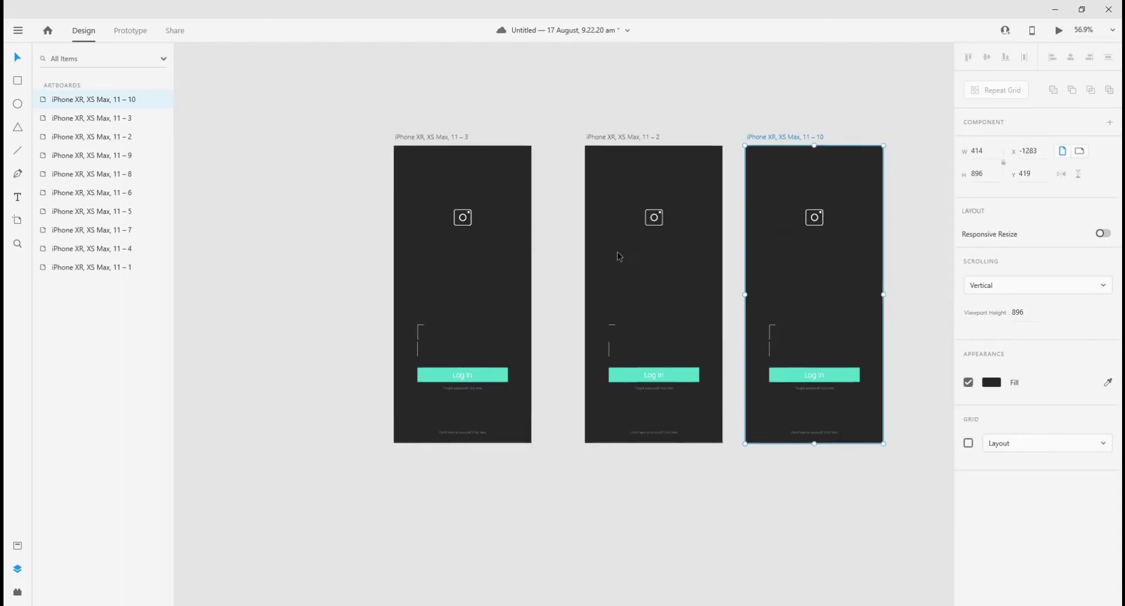
left_click_drag(1039, 152, 961, 603)
left_click_drag(394, 93, 4, 95)
- On the new artboard, stretch the 1 px line at the upper vertical line's lower end to a width of about 7
scroll(519, 328, "up", 10)
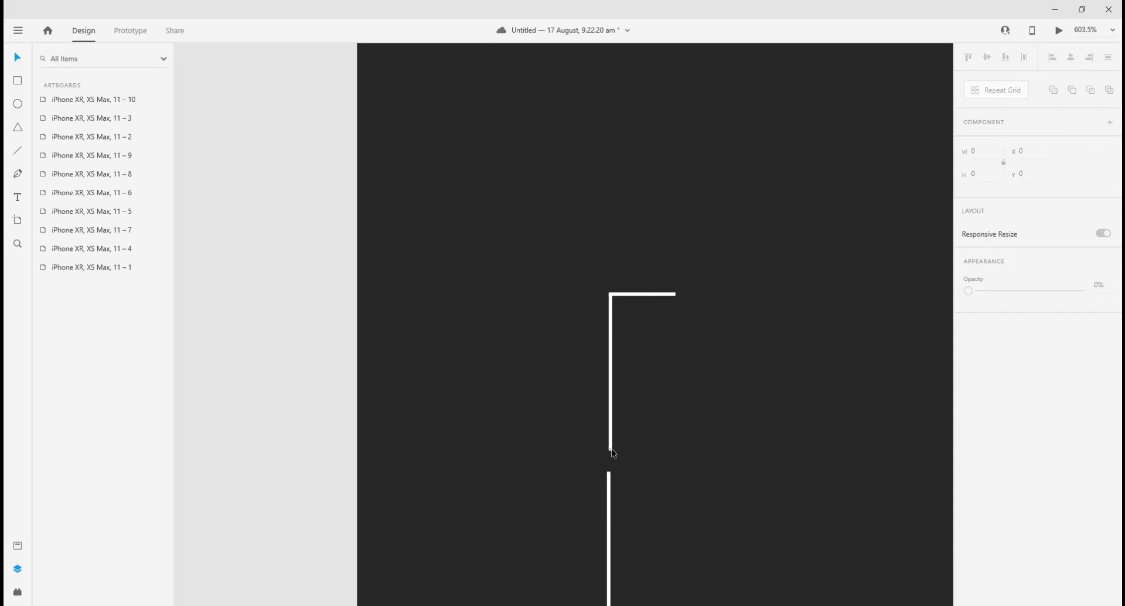
left_click(610, 450)
scroll(611, 450, "up", 10)
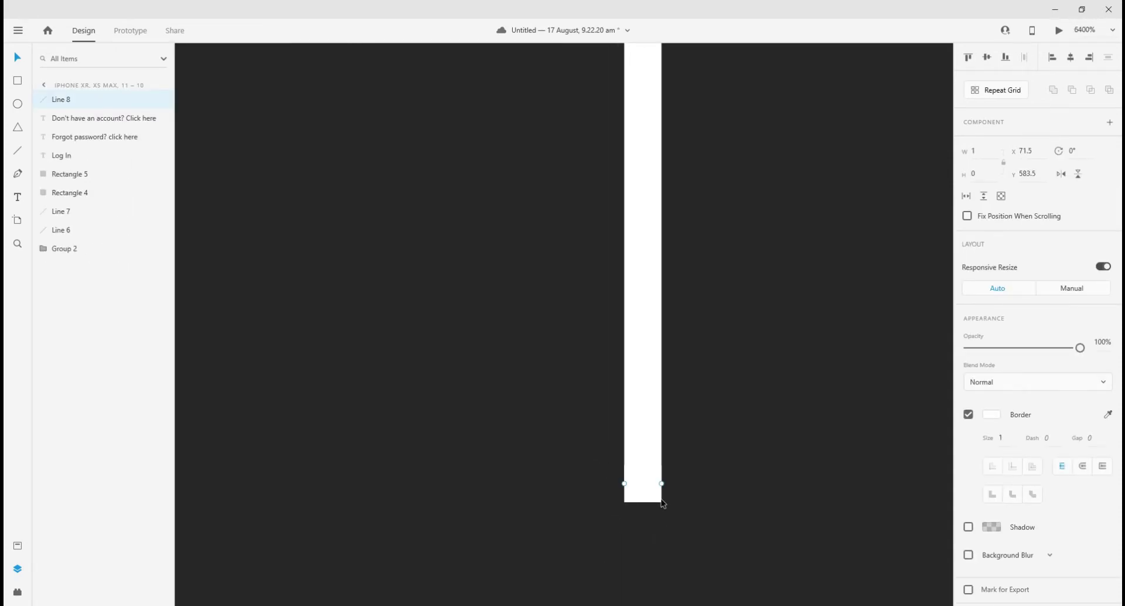
left_click_drag(662, 484, 883, 484)
left_click_drag(834, 413, 404, 329)
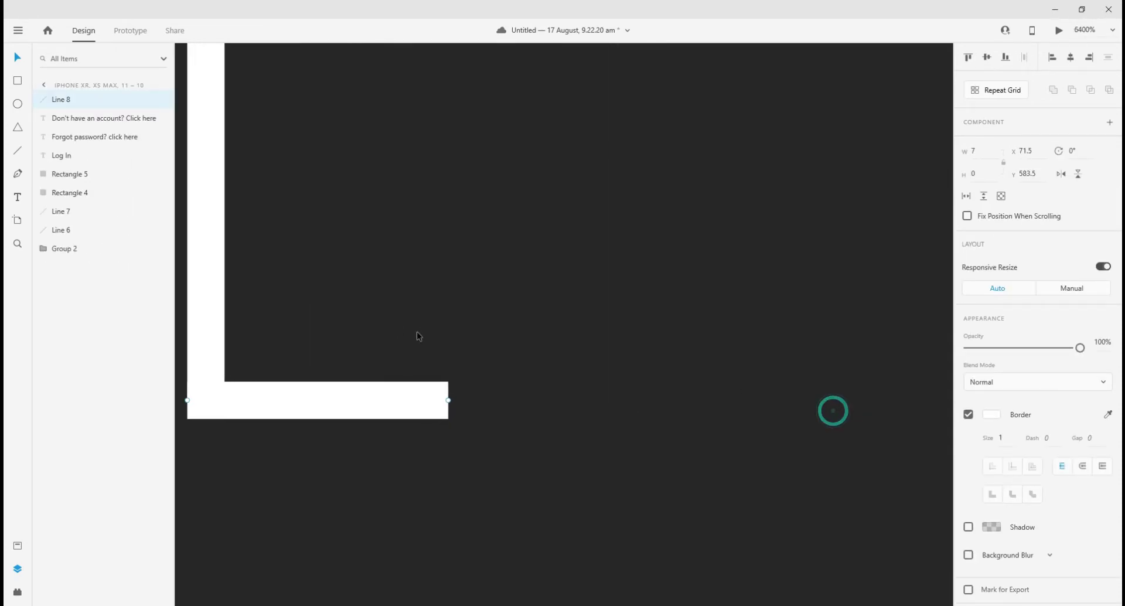
scroll(520, 358, "down", 10)
left_click_drag(564, 364, 491, 243)
- Set the width of the outline's bottom line to 273, matching the Log In button
left_click(533, 345)
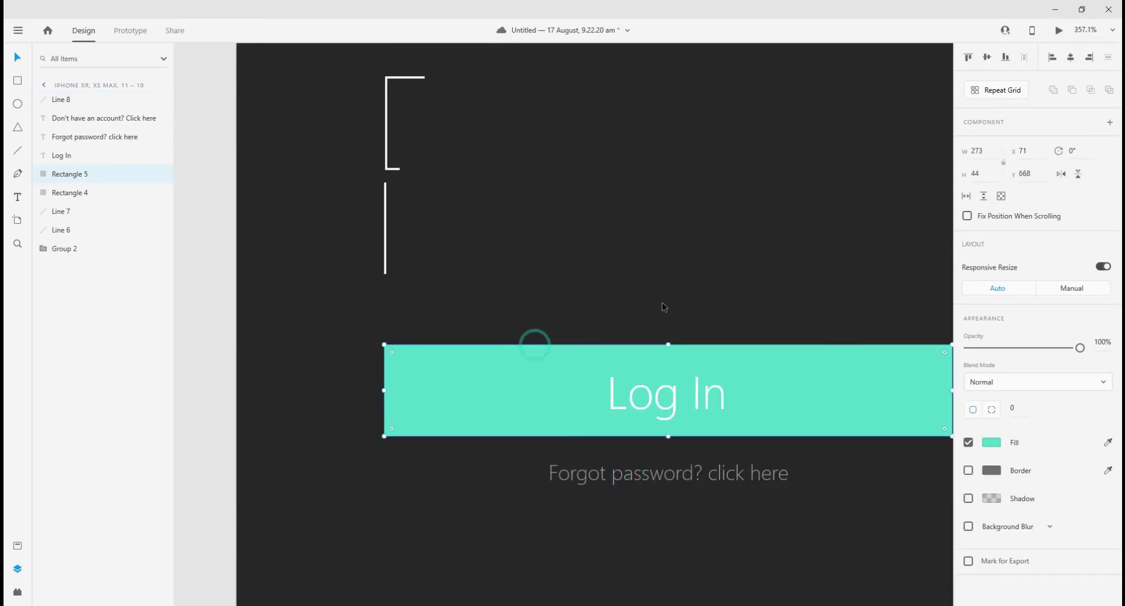
left_click(985, 154)
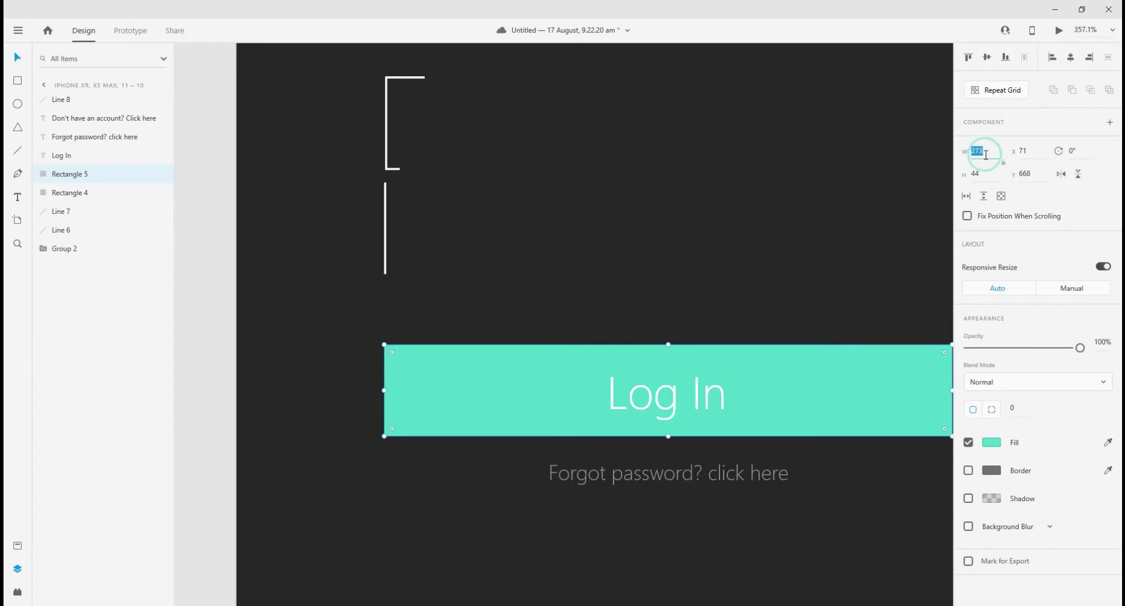
left_click(396, 169)
left_click(974, 149)
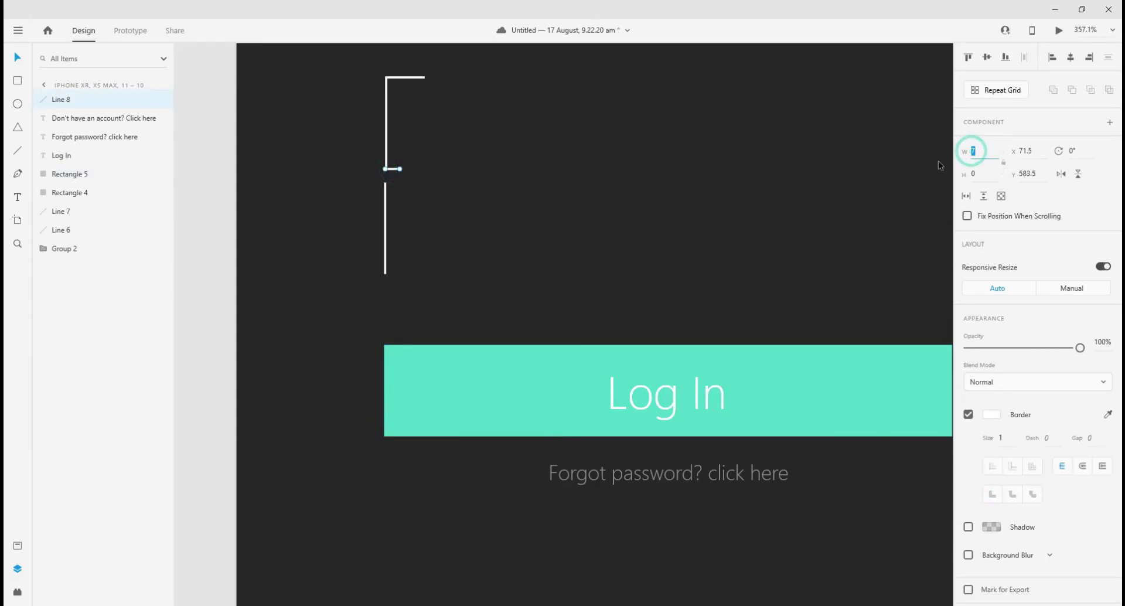
key("Return")
- Draw a vertical line about 1 px tall at the far right end of the 273 px bottom line
left_click_drag(739, 142, 561, 206)
scroll(666, 261, "up", 6)
left_click_drag(834, 245, 511, 471)
scroll(684, 407, "up", 4)
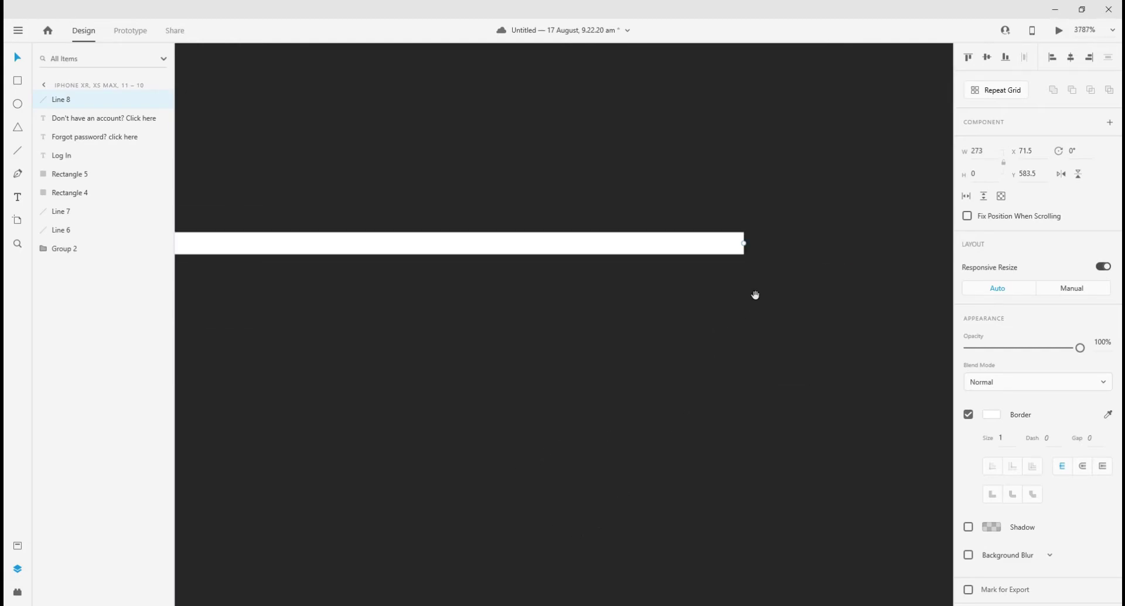
scroll(753, 298, "up", 3)
left_click(11, 152)
scroll(733, 352, "up", 3)
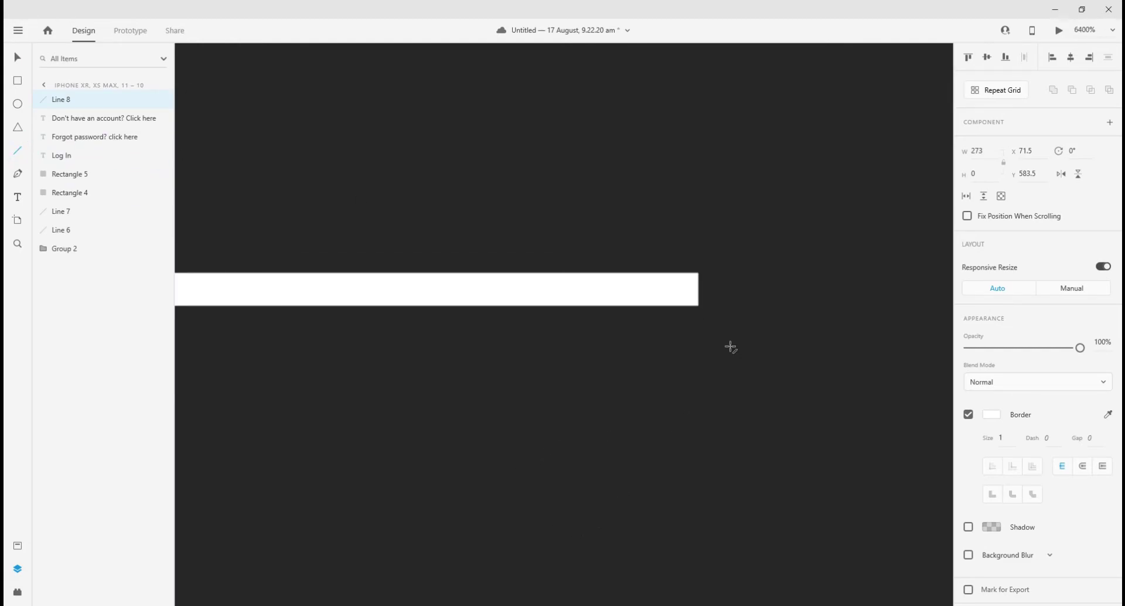
mouse_move(673, 269)
left_mouse_down()
mouse_move(693, 289)
mouse_move(677, 314)
mouse_move(667, 299)
left_mouse_up()
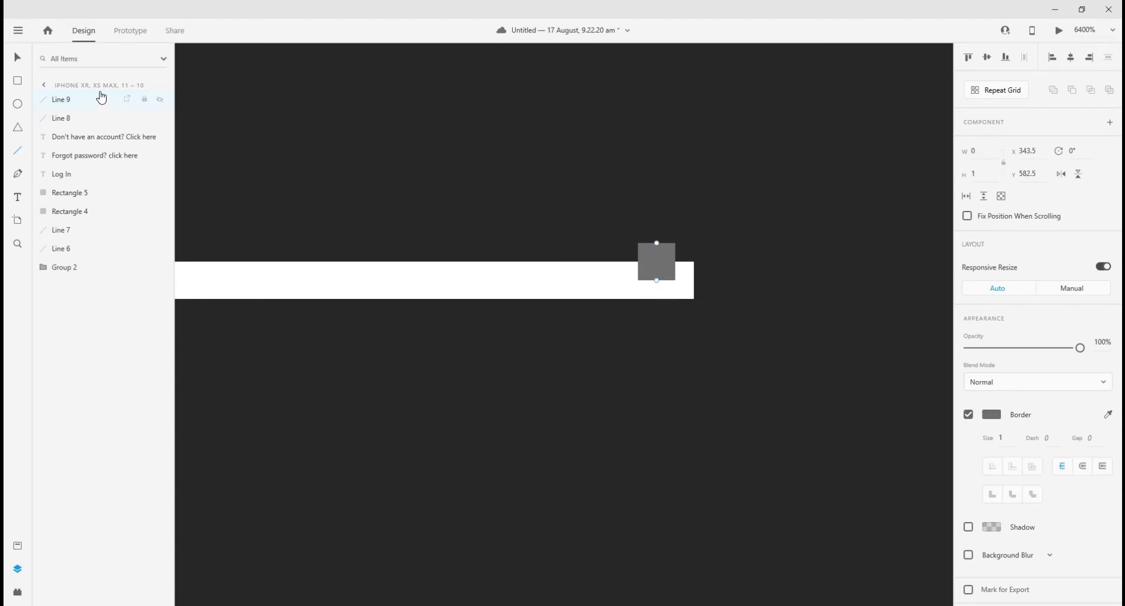
- Position the new 1 px vertical line at X 344 and Y 583, aligned with the bottom line's end
left_click(18, 57)
left_click(1037, 151)
left_click(1038, 151)
key("Return")
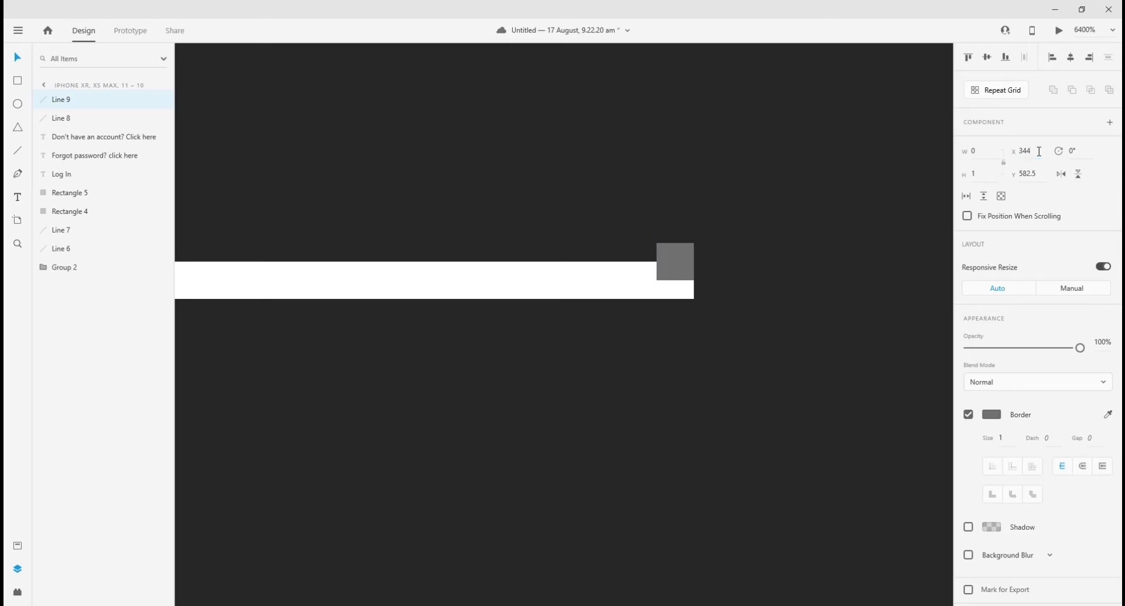
left_click(1034, 174)
left_click(1038, 173)
type("3")
key("Return")
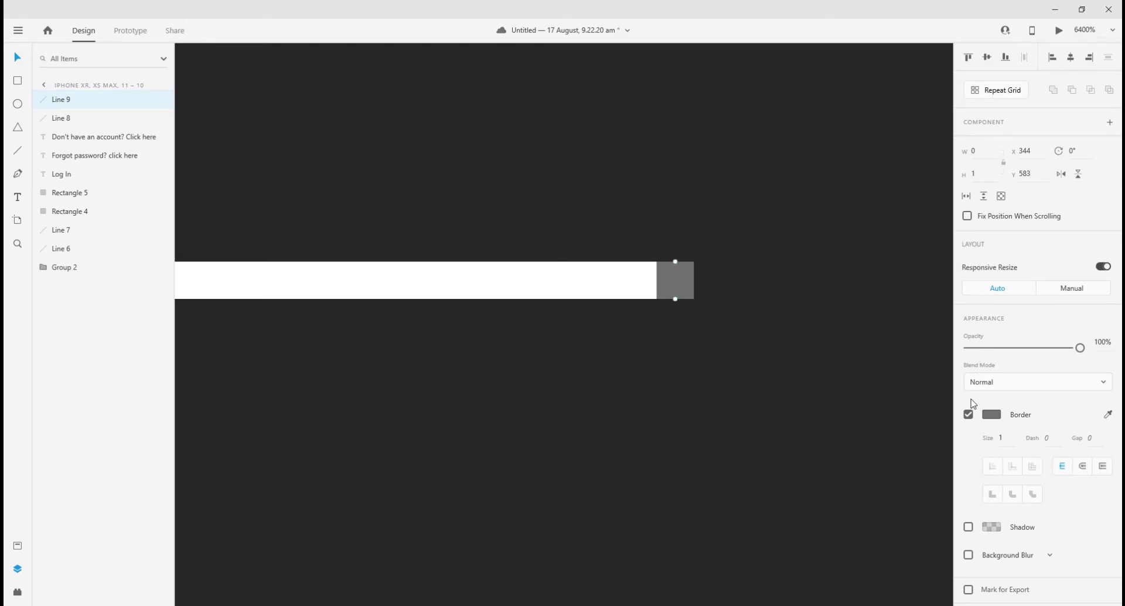
- Set the border color of the 1 px vertical line to #FFFFFF and deselect it
left_click(999, 420)
type("ffffff")
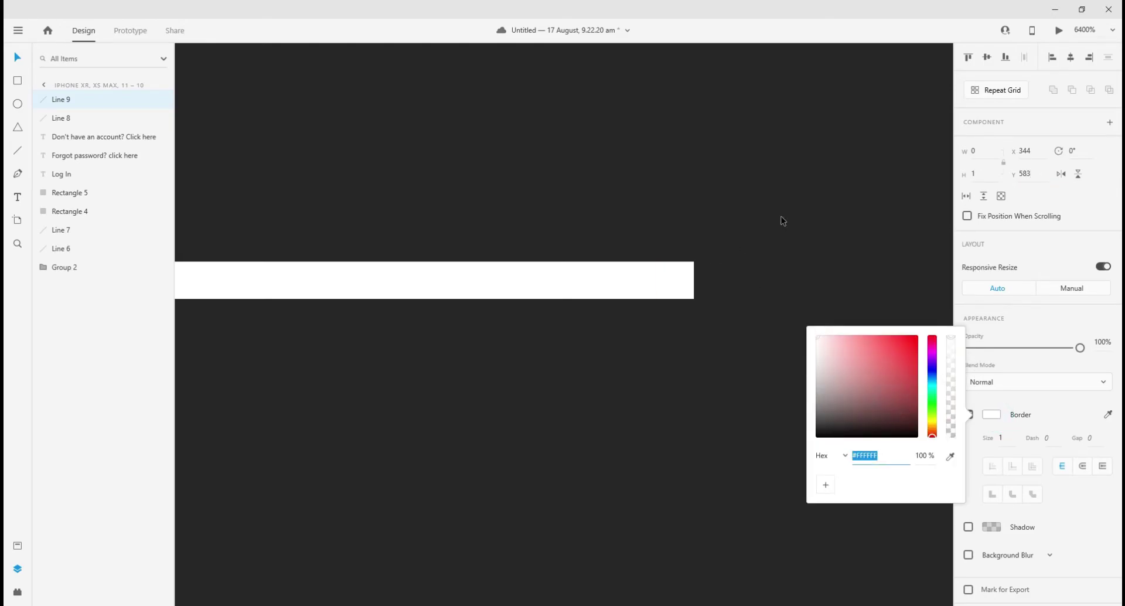
scroll(778, 227, "down", 5)
scroll(778, 227, "down", 10)
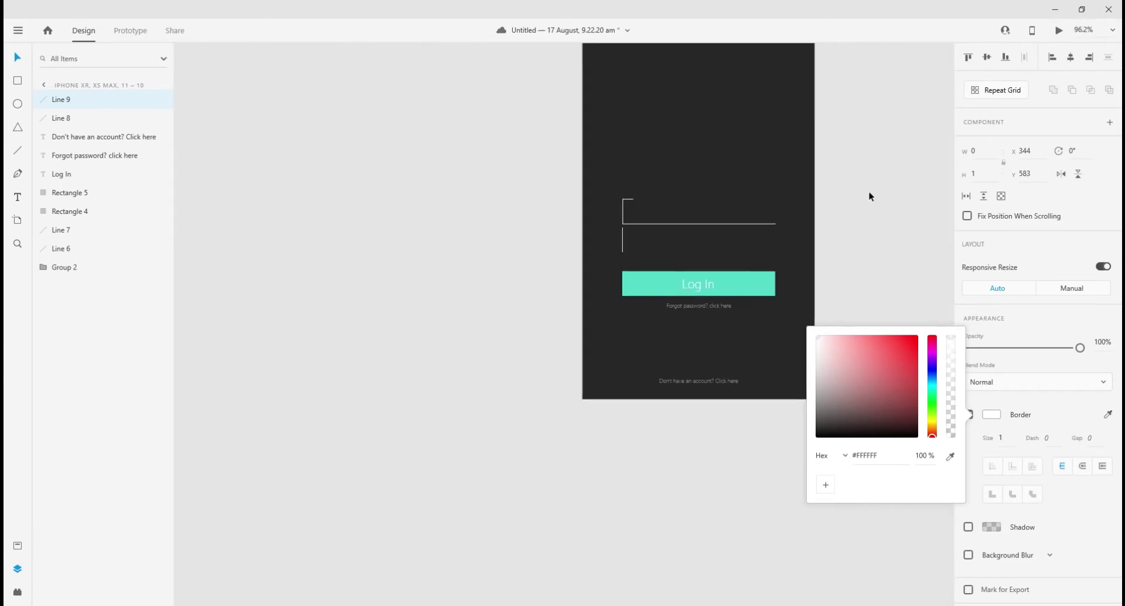
left_click(869, 192)
scroll(857, 205, "up", 10)
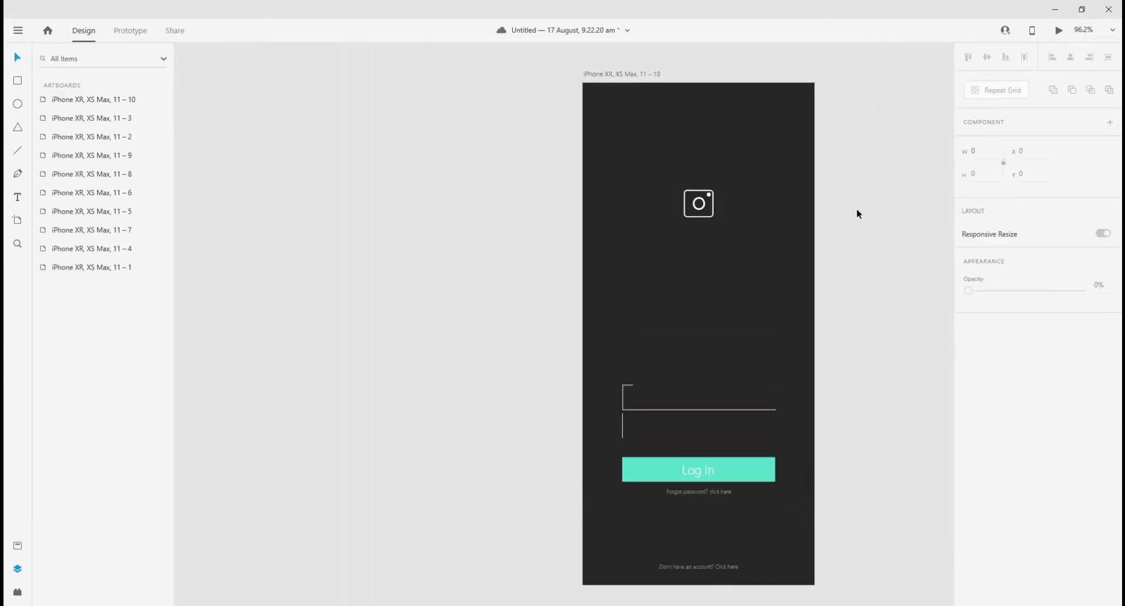
- Duplicate the artboard with the full-width bottom line and place the copy at X -4332
scroll(856, 209, "down", 2)
left_click(808, 272)
key("ctrl+3")
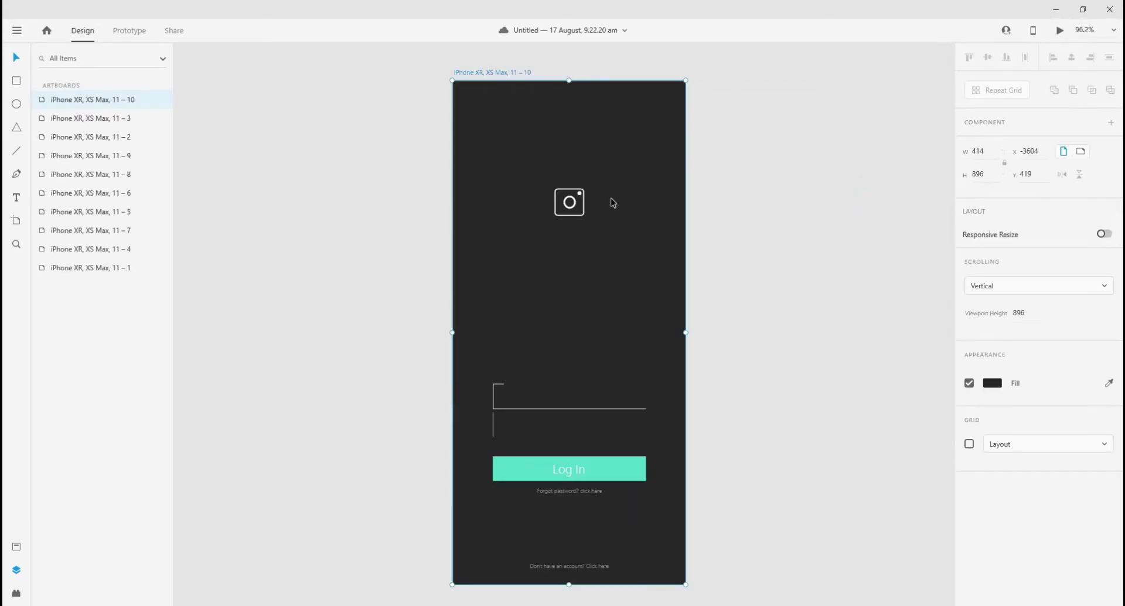
key("ctrl+d")
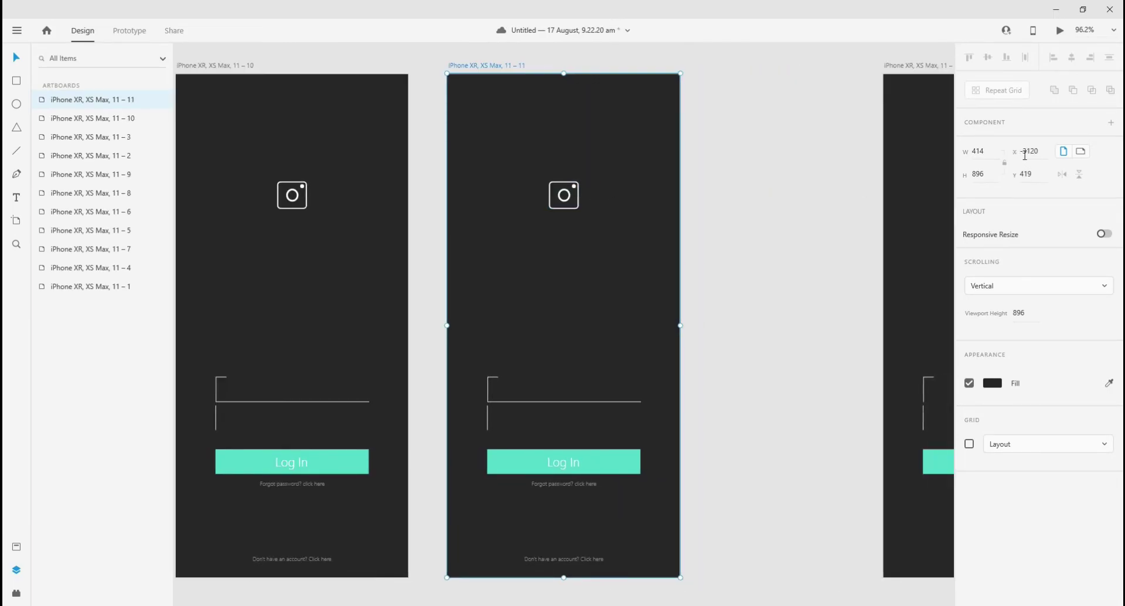
left_click(1036, 152)
type("-4332")
key("Return")
scroll(600, 184, "left", 5)
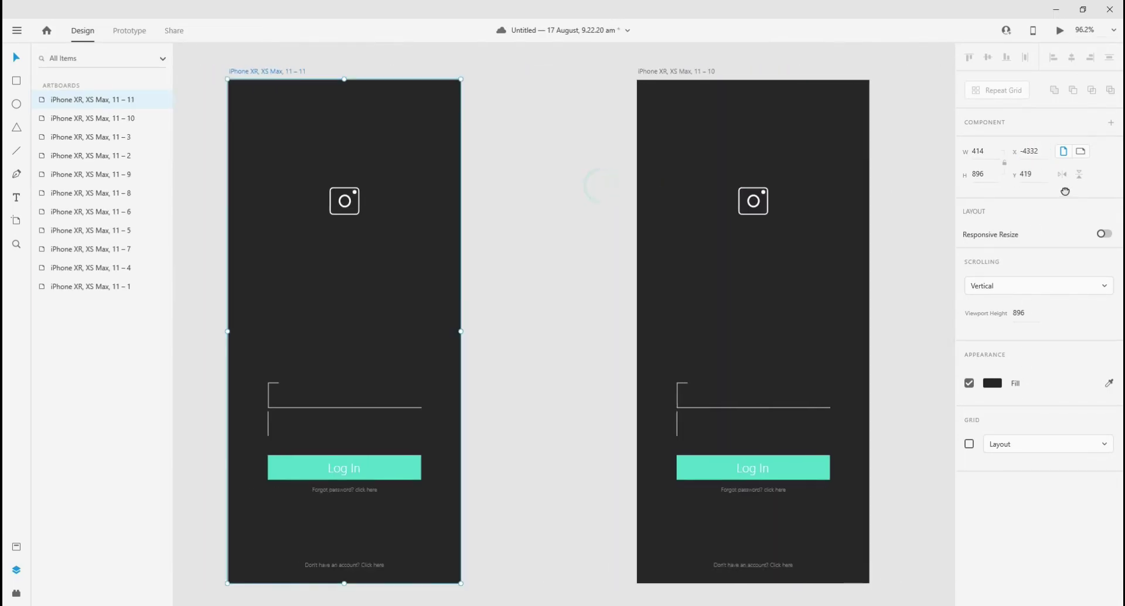
- On the new copy, extend the short vertical line at the bottom line's right end upward to a height of 46
left_click_drag(538, 199, 702, 178)
scroll(597, 371, "up", 5)
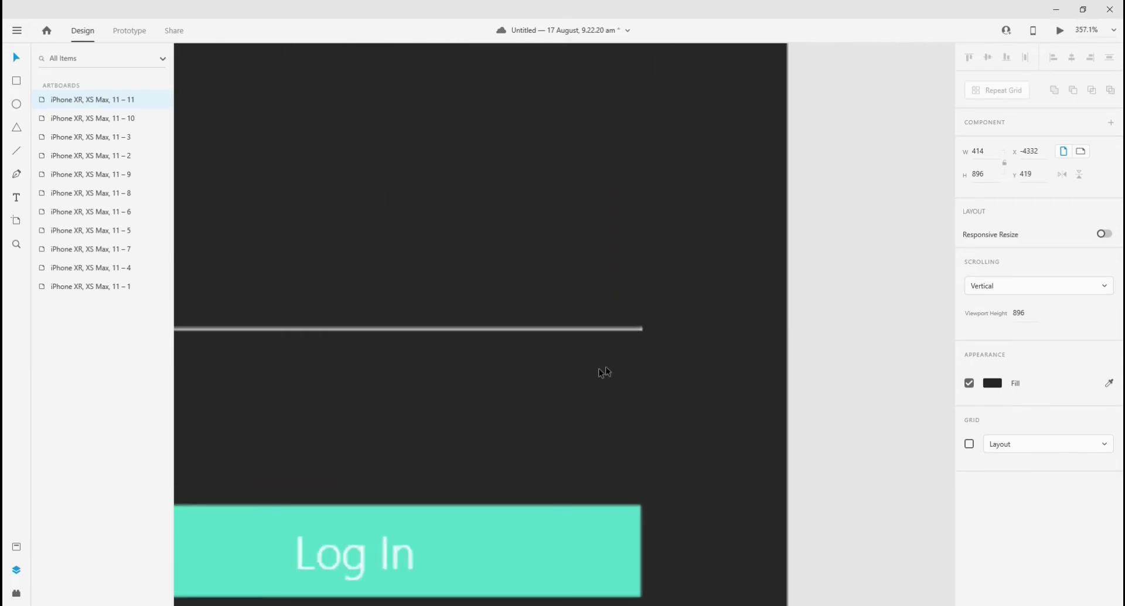
left_click(818, 364)
left_click_drag(818, 364, 818, 272)
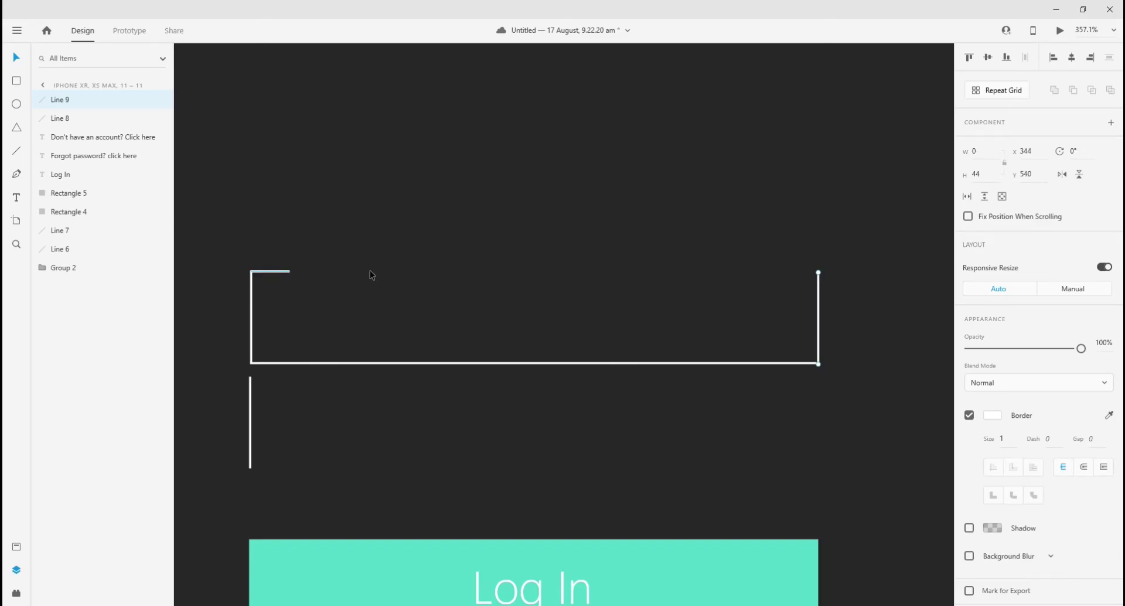
left_click_drag(818, 273, 818, 268)
scroll(844, 279, "up", 5)
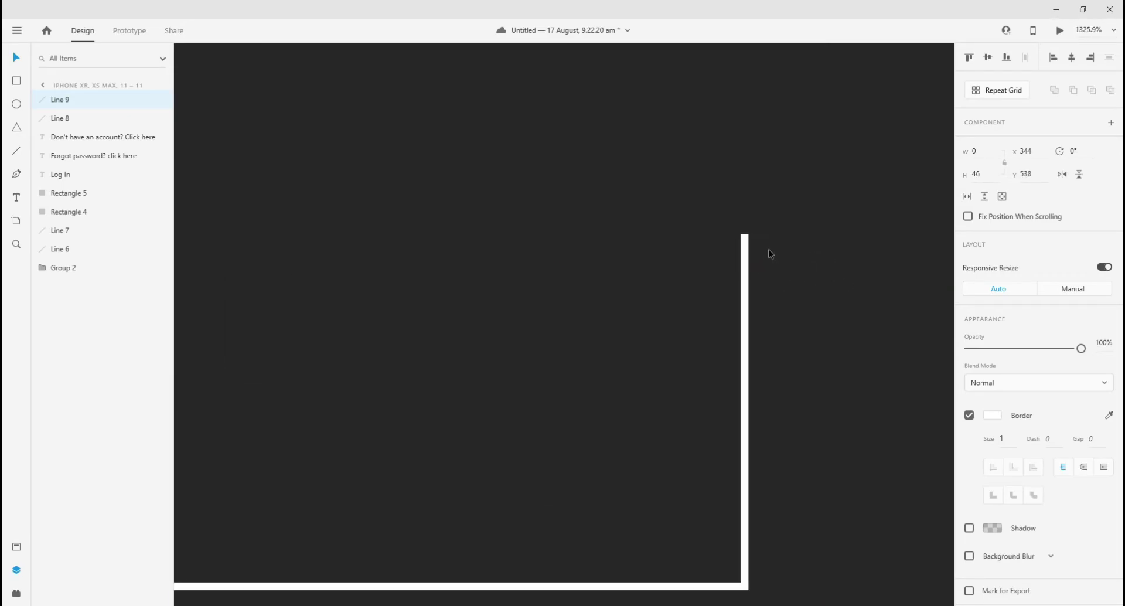
- Draw a 1 px wide horizontal line at the top of the 46 px vertical line and set its border color to #FFFFFF
scroll(780, 236, "up", 5)
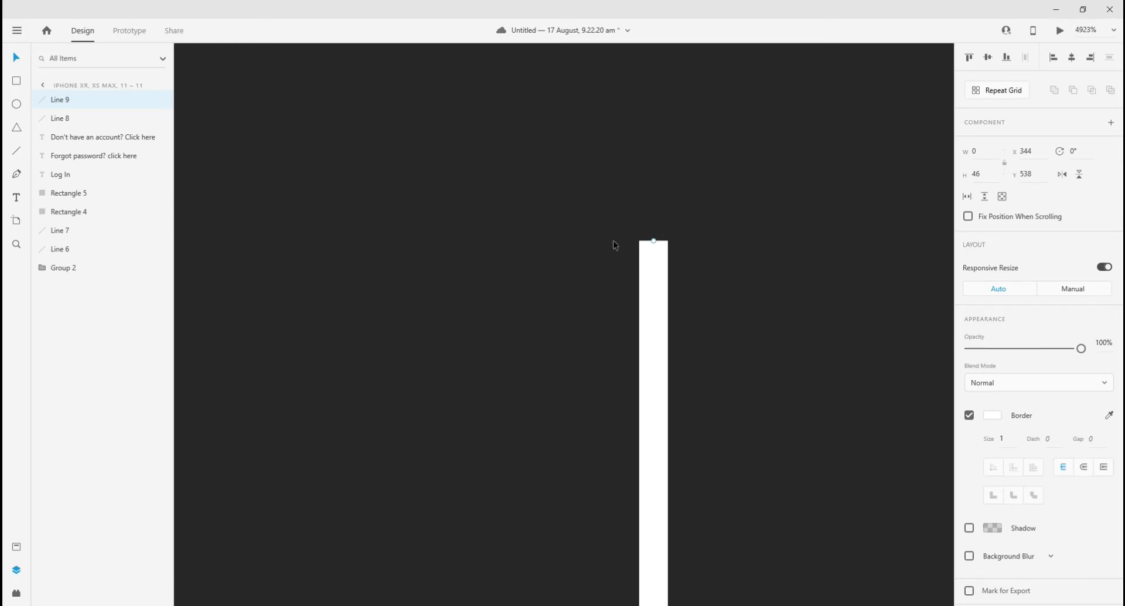
left_click(16, 151)
left_click_drag(640, 244, 668, 255)
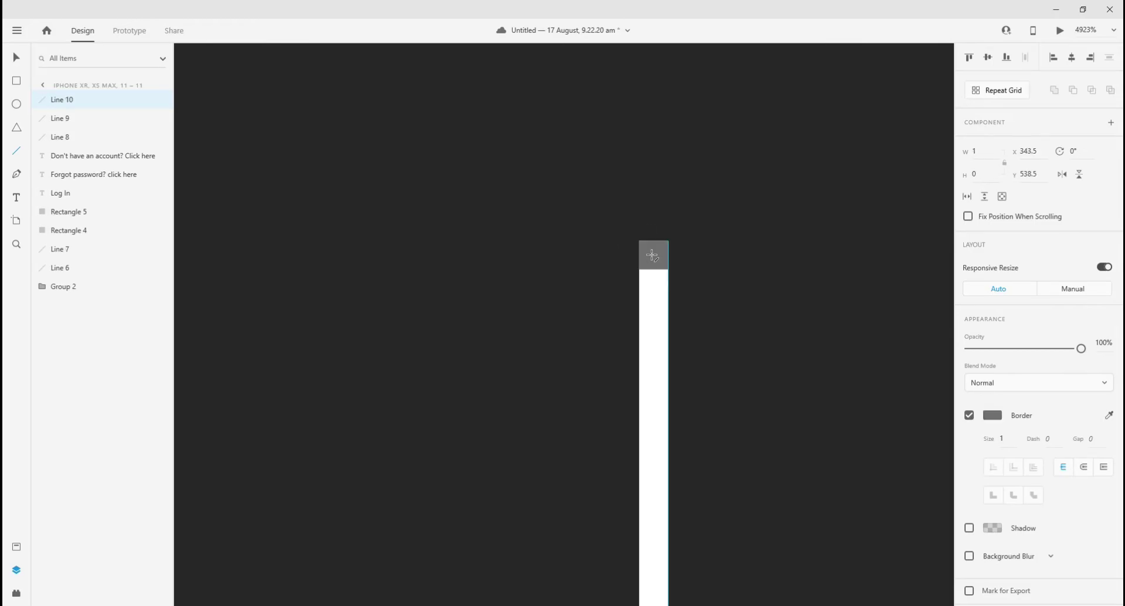
left_click(991, 414)
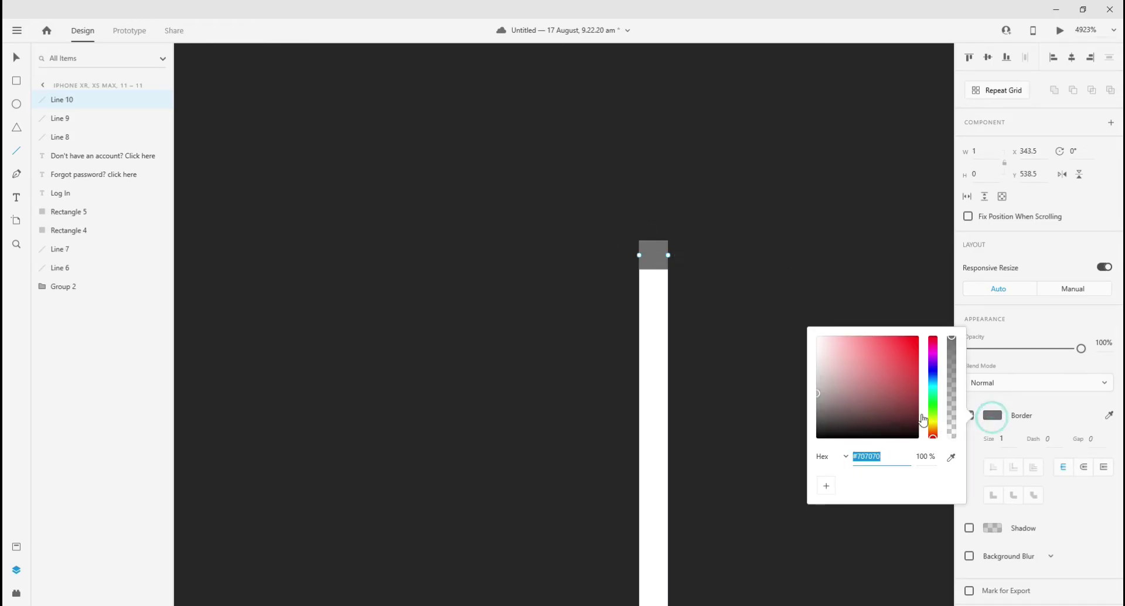
left_click(819, 338)
scroll(751, 251, "down", 10)
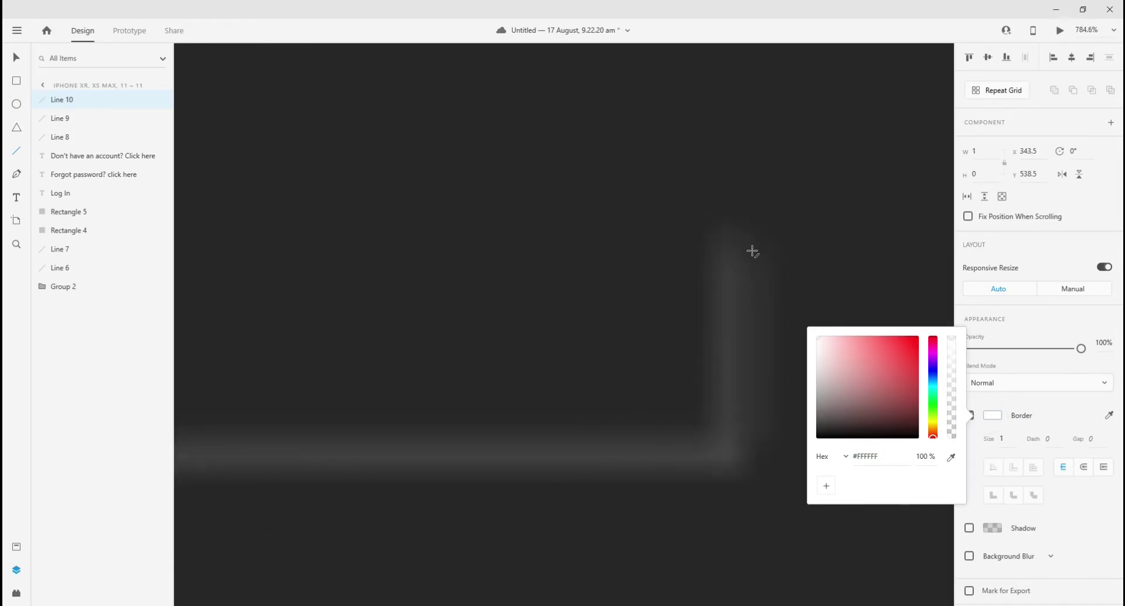
key("Escape")
- Duplicate the artboard whose outline reaches up the right side and place the copy at X -5488
scroll(601, 274, "down", 5)
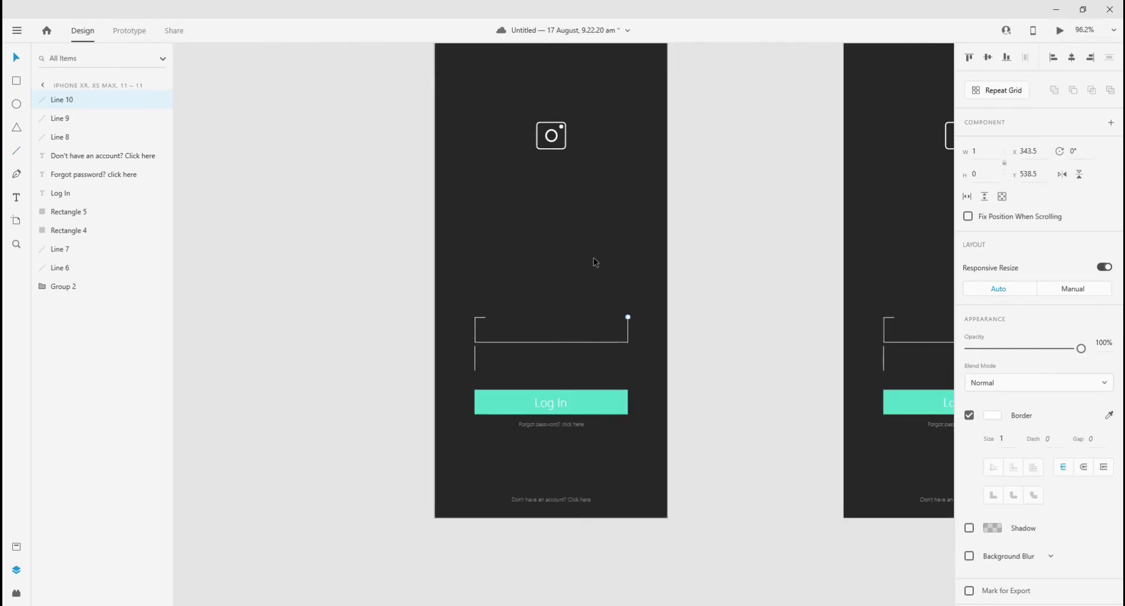
left_click(611, 226)
left_click(611, 228)
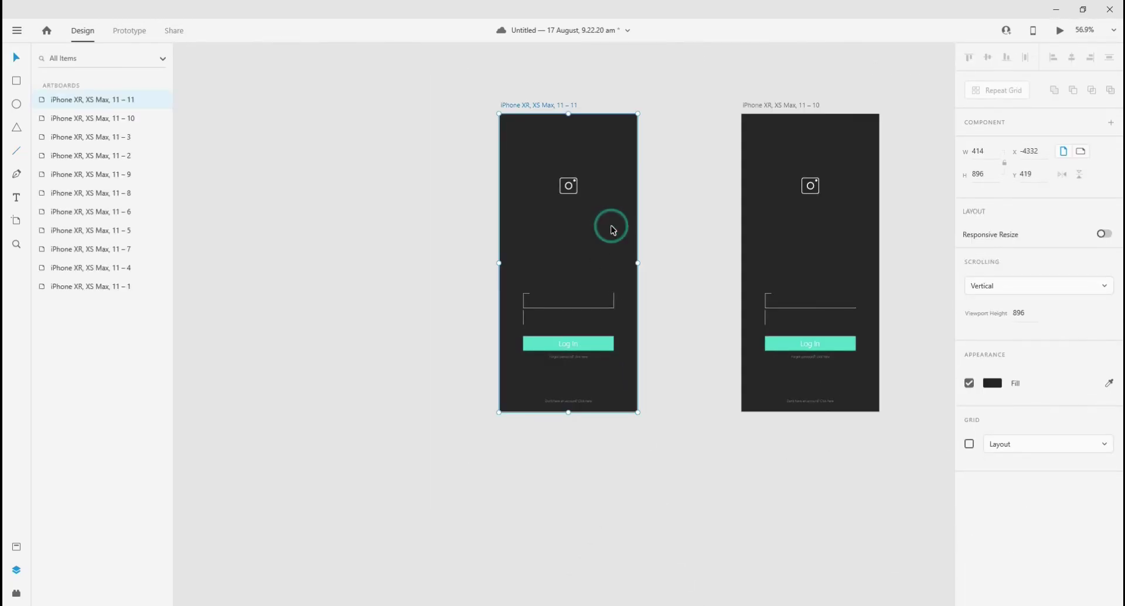
key("ctrl+d")
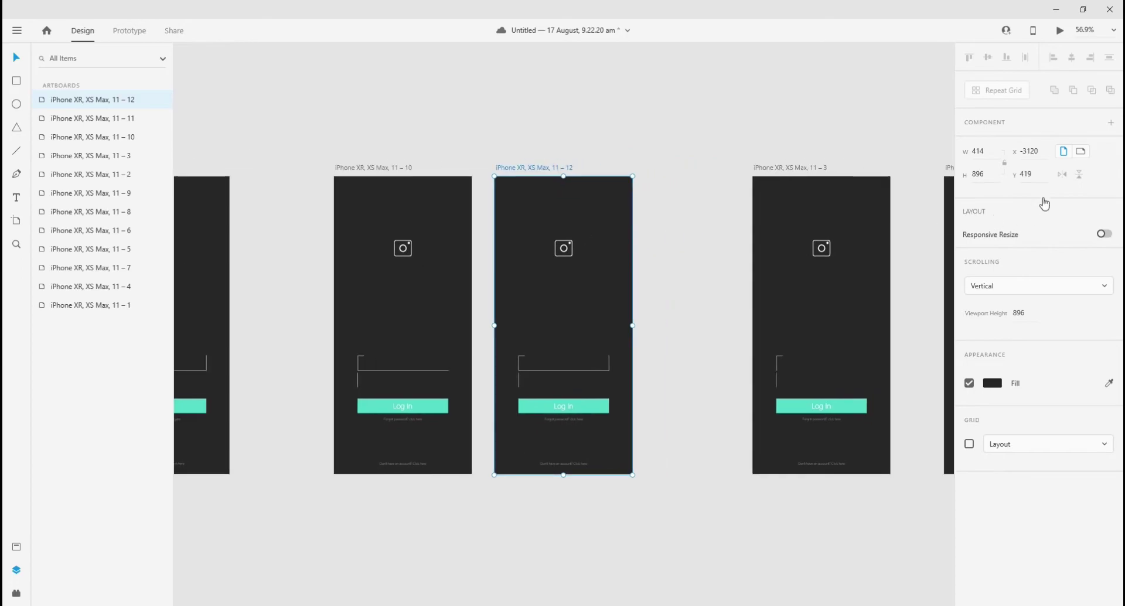
left_click(1040, 151)
type("-5488")
key("Return")
scroll(532, 108, "left", 8)
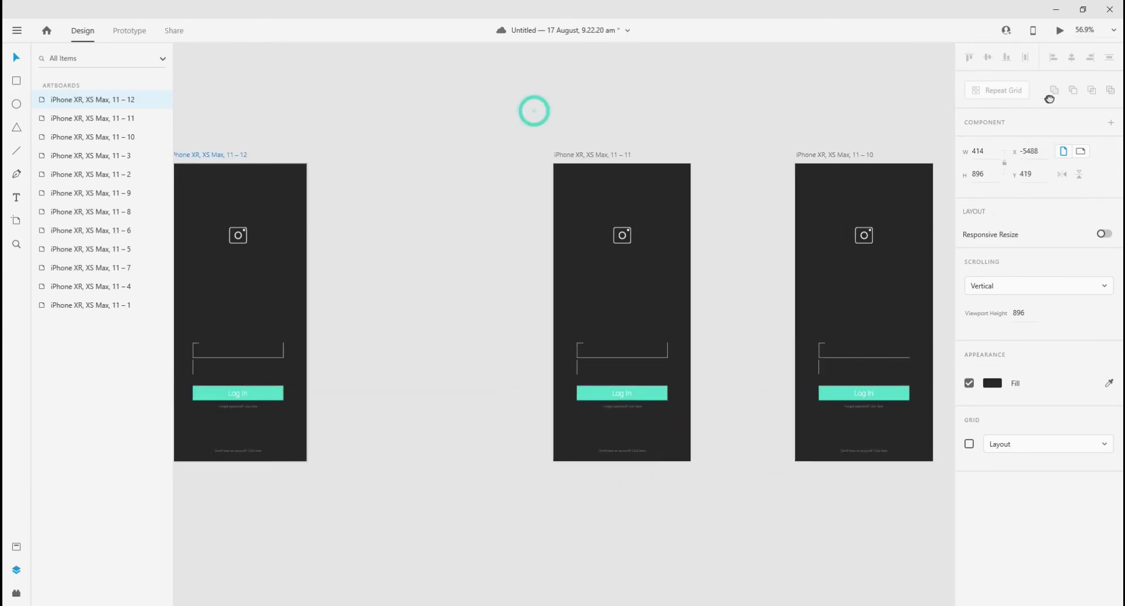
- On the new copy, extend the 1 px line at the top of the right vertical line leftward to a width of 244
scroll(557, 278, "up", 5)
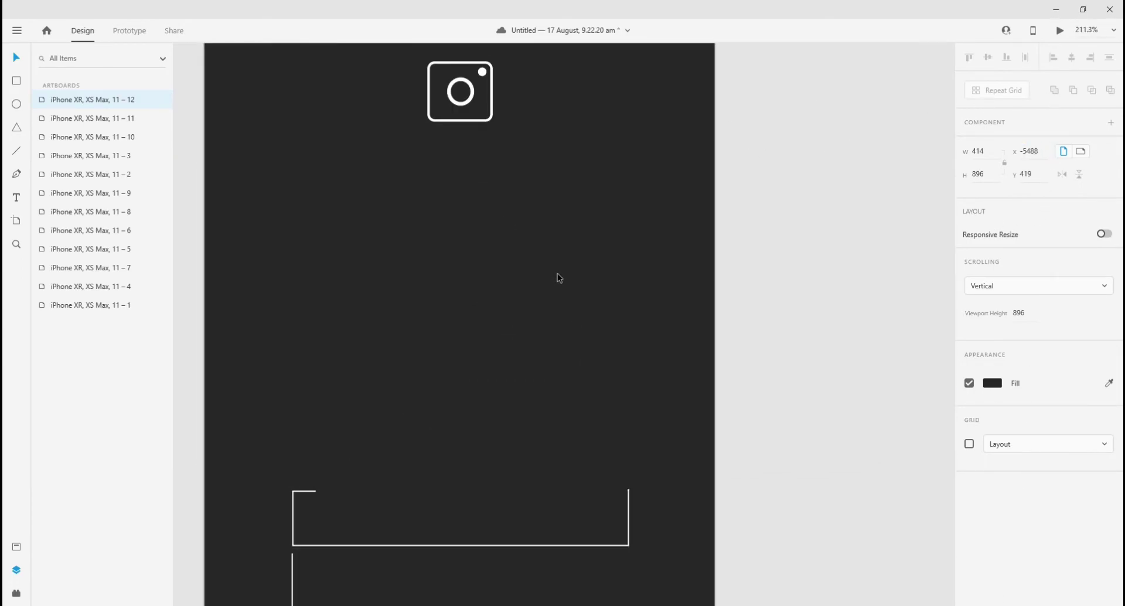
left_click_drag(547, 320, 667, 127)
scroll(730, 336, "up", 3)
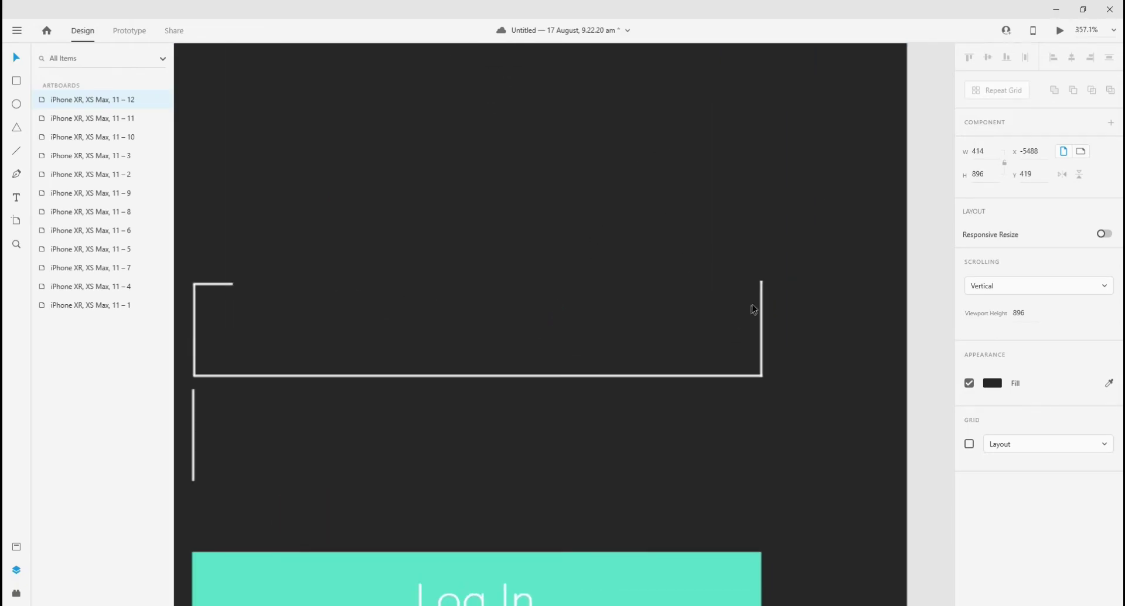
left_click(761, 283)
left_click(760, 283)
scroll(762, 283, "up", 4)
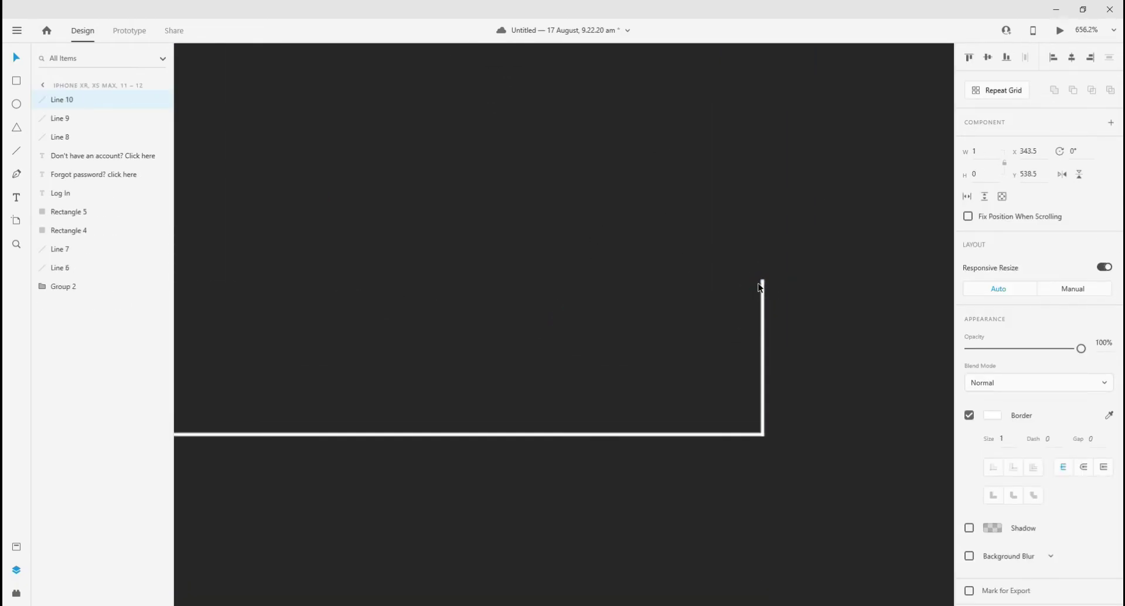
left_click_drag(764, 283, 329, 276)
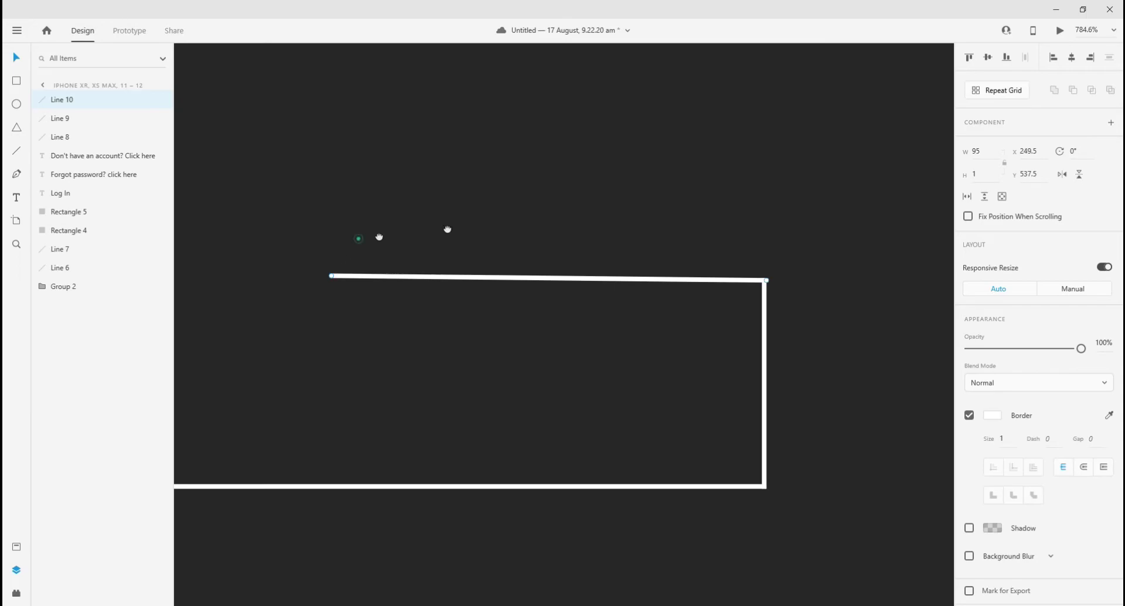
scroll(379, 236, "left", 5)
scroll(609, 229, "down", 1)
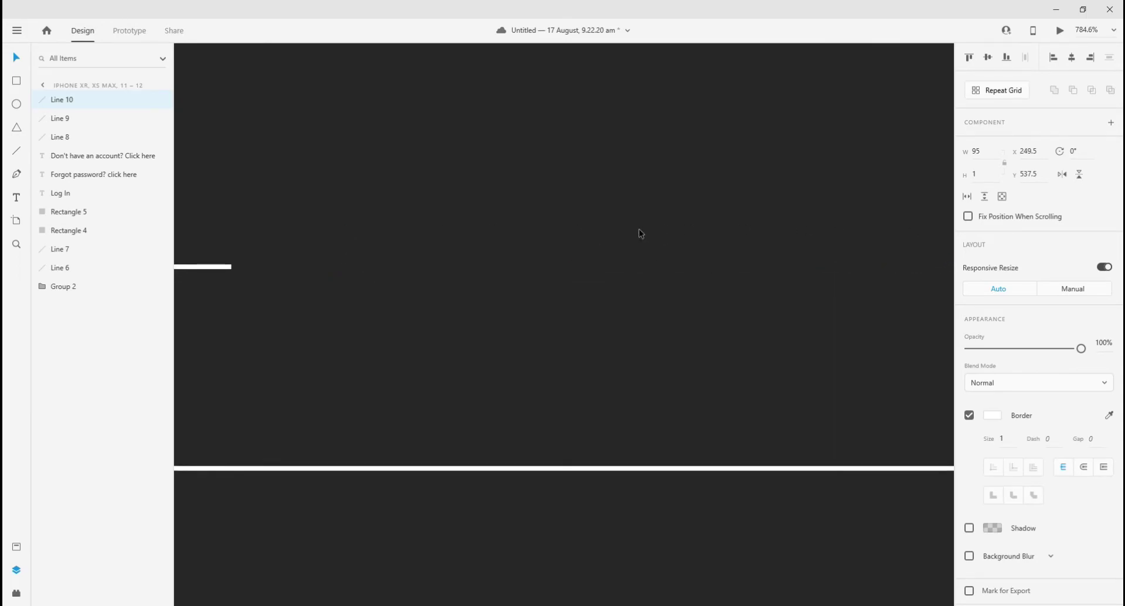
scroll(703, 246, "down", 4)
left_click_drag(828, 247, 406, 252)
scroll(406, 253, "down", 5)
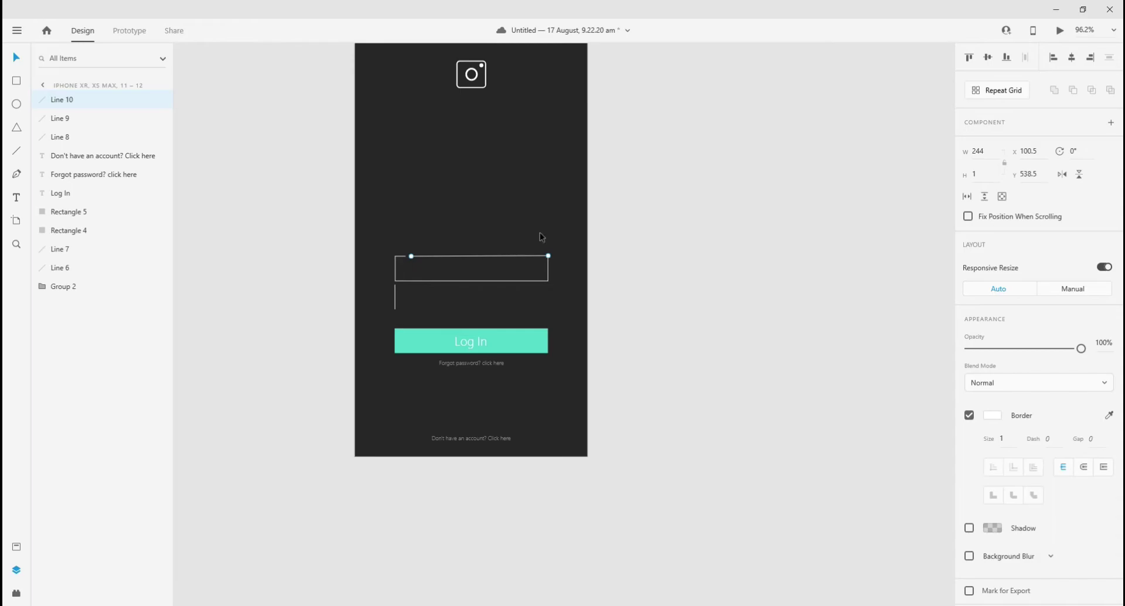
- Widen the thin white rectangle below the outline to 272 to form a full second field, and deselect it
left_click(396, 303)
left_click_drag(395, 296, 548, 299)
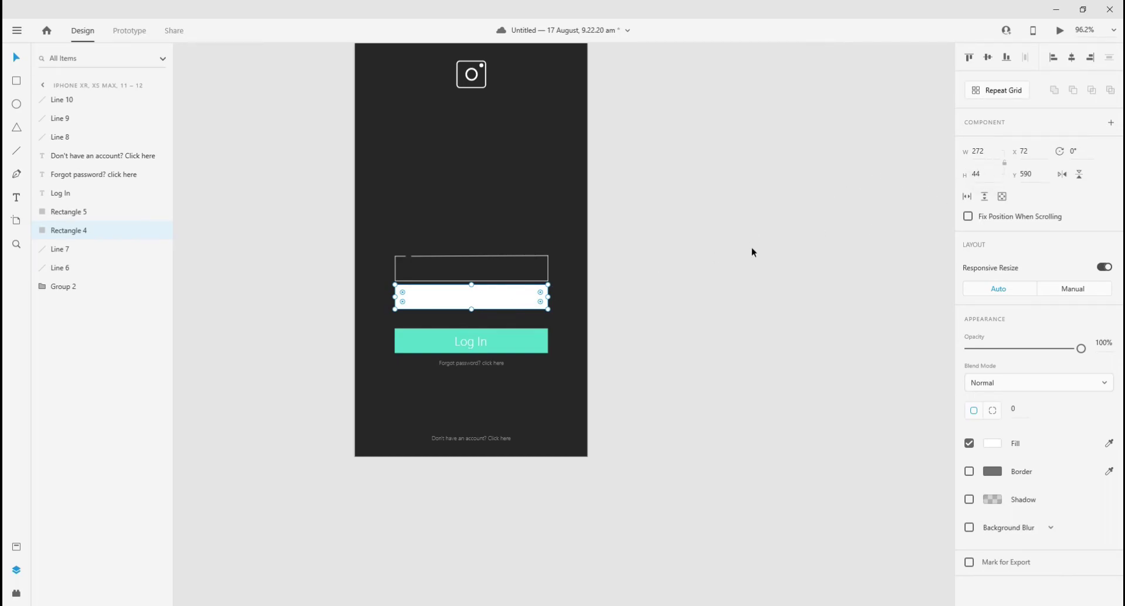
scroll(681, 267, "down", 3)
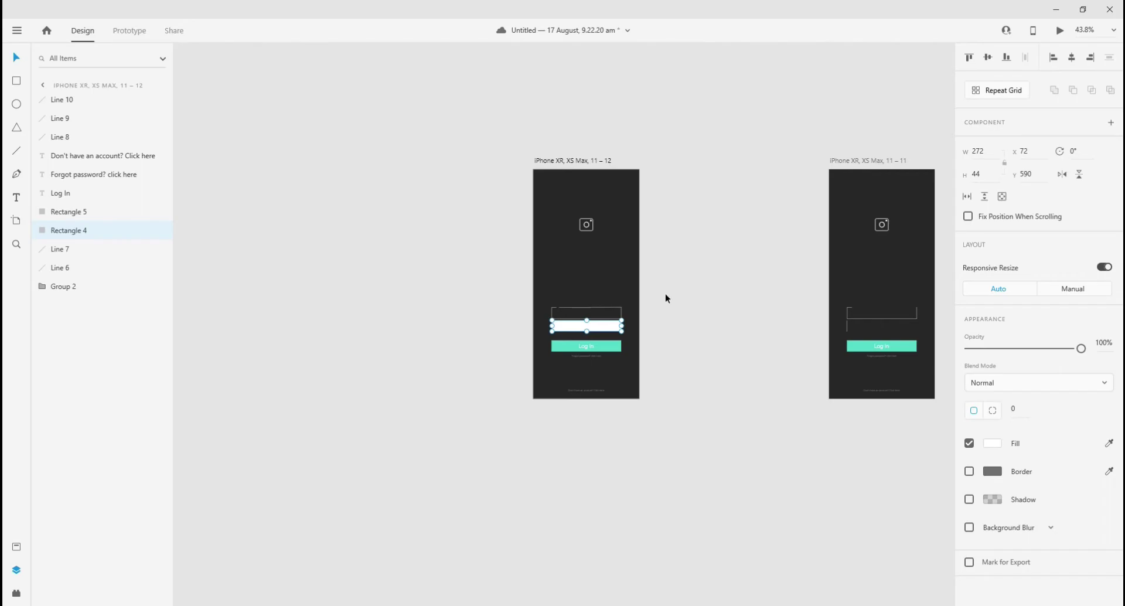
left_click(691, 284)
- Duplicate the artboard with the near-complete outline and white field, and set the copy's X position to -3390
left_click(626, 195)
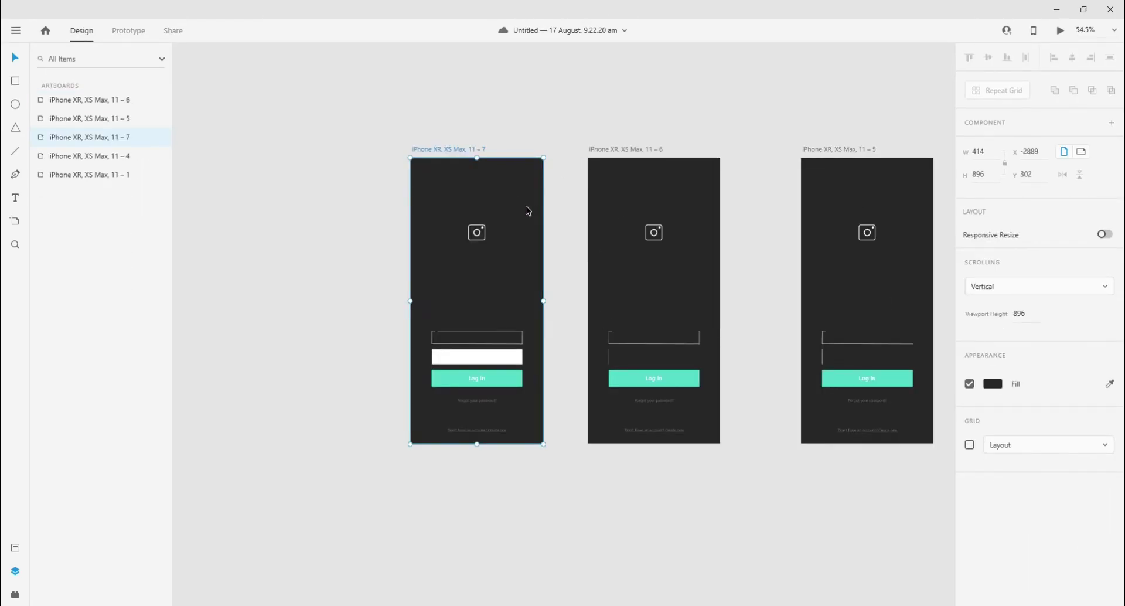
key("ctrl+d")
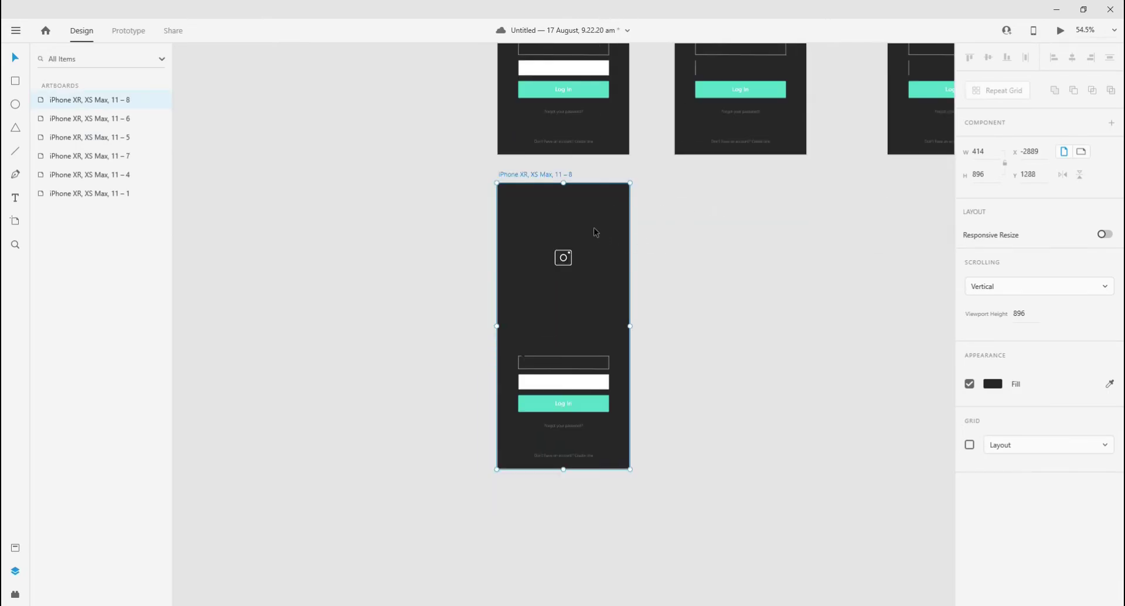
left_click_drag(606, 233, 453, 177)
left_click(519, 184)
left_click(1030, 151)
type("-3390")
key("Return")
- Set the copied artboard's Y position to -287
left_click(1041, 174)
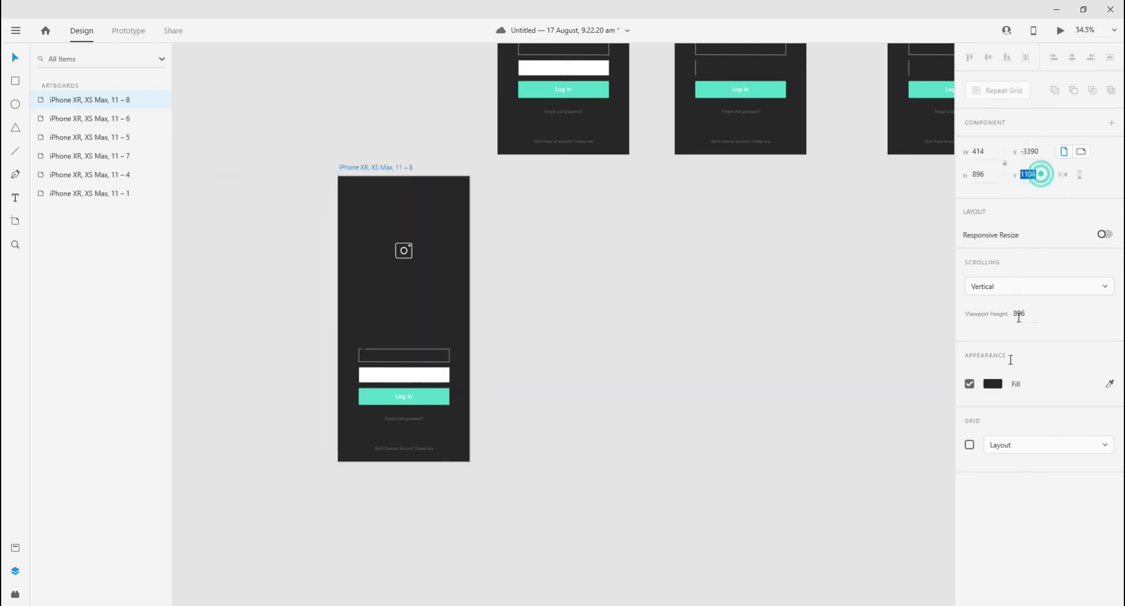
type("-287")
key("Return")
left_click_drag(587, 316, 635, 452)
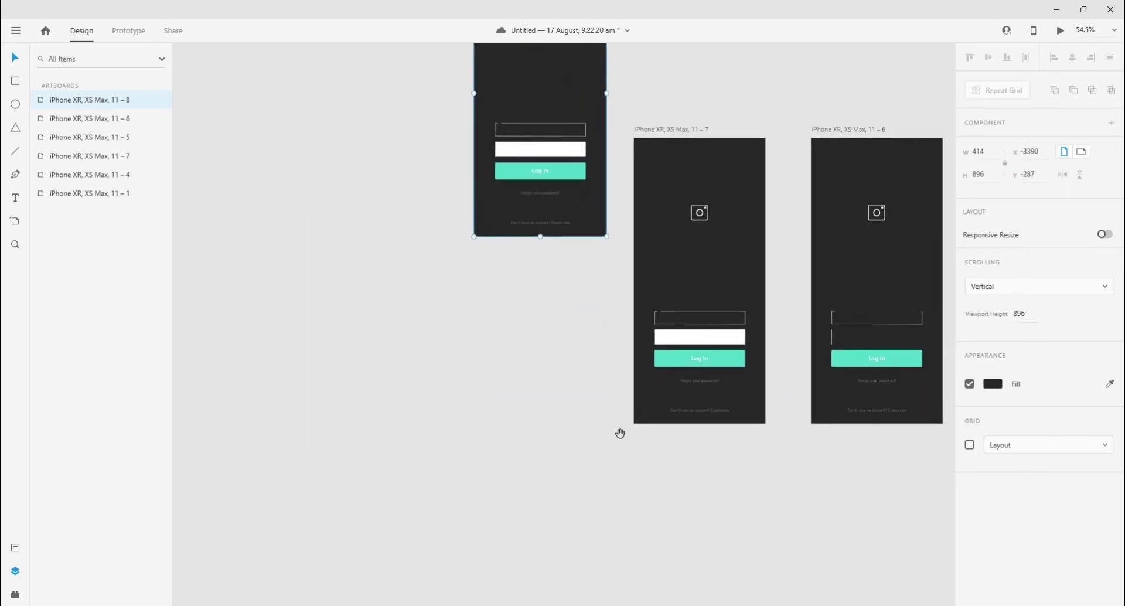
- Adjust the copied artboard's Y position to line it up with the neighbouring artboards, and deselect it
left_click_drag(1040, 174, 1034, 6)
type("303")
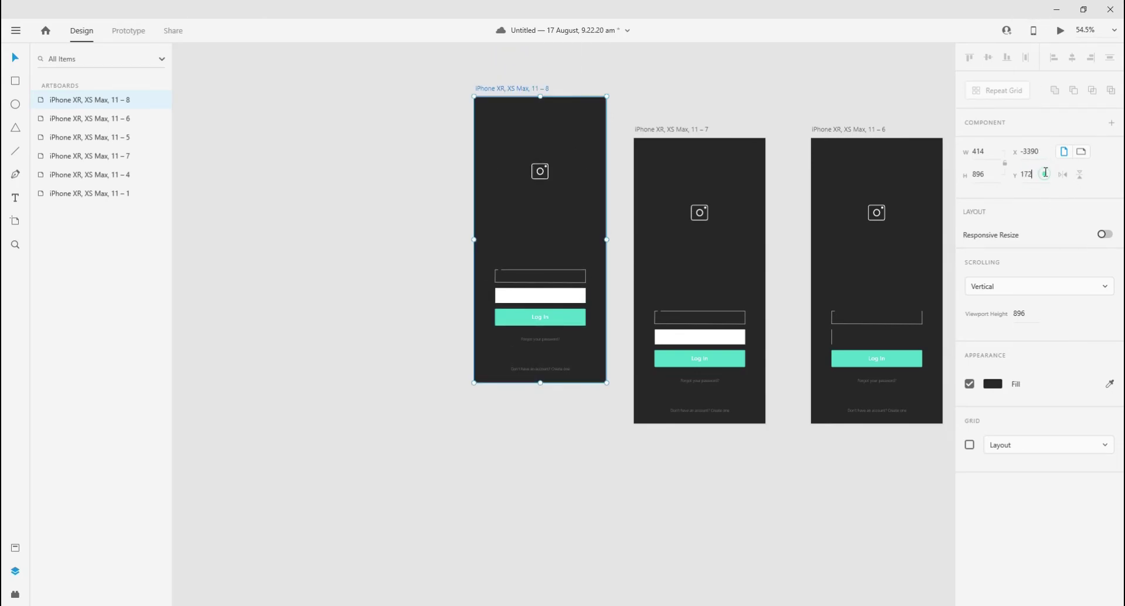
key("Return")
left_click(569, 85)
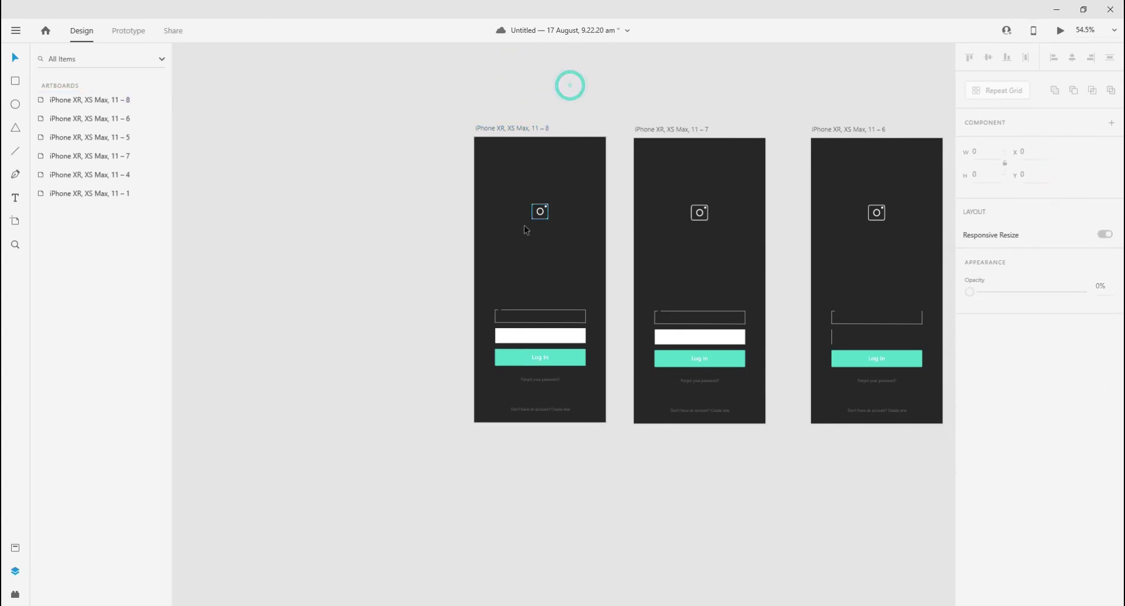
- Add the text "Username" at the top edge of the outlined input field on the copied artboard
scroll(527, 217, "up", 5)
scroll(504, 212, "up", 2)
scroll(504, 254, "down", 3)
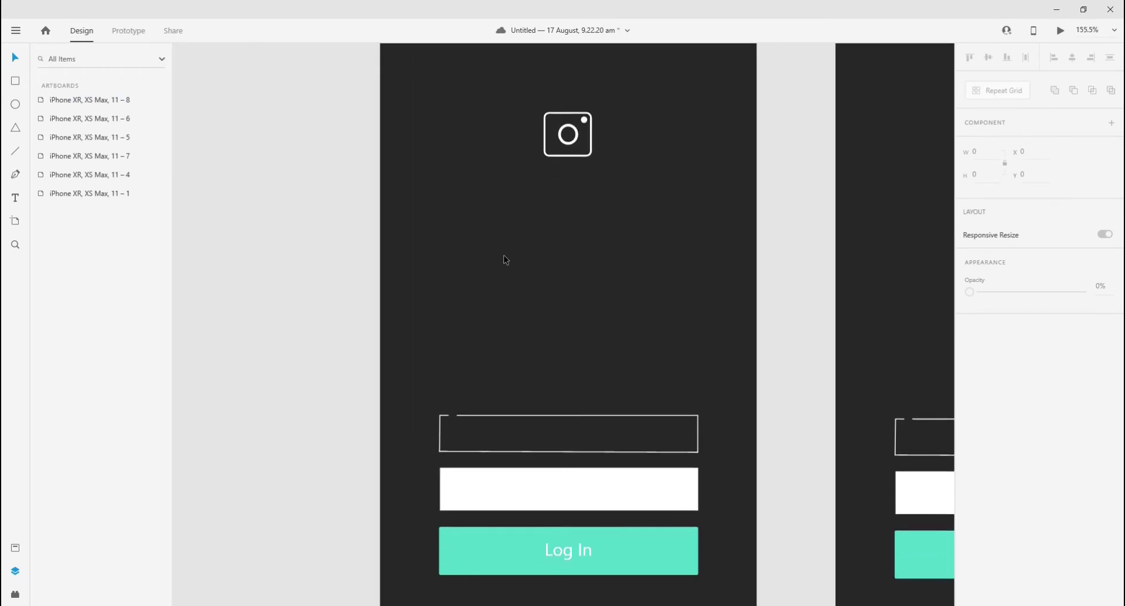
left_click(16, 198)
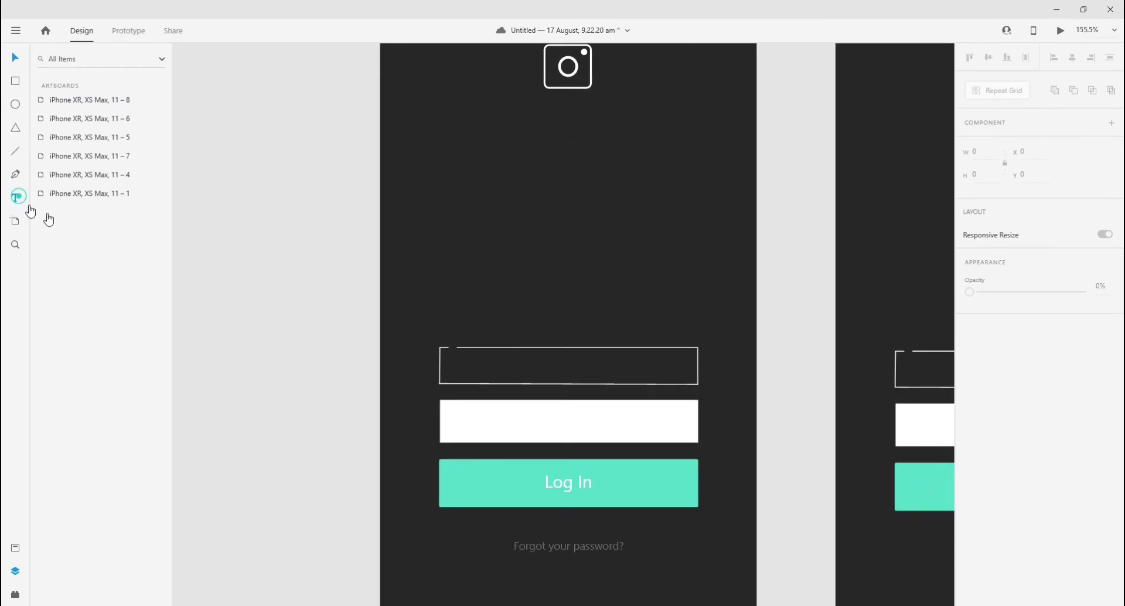
left_click(507, 354)
type("Username")
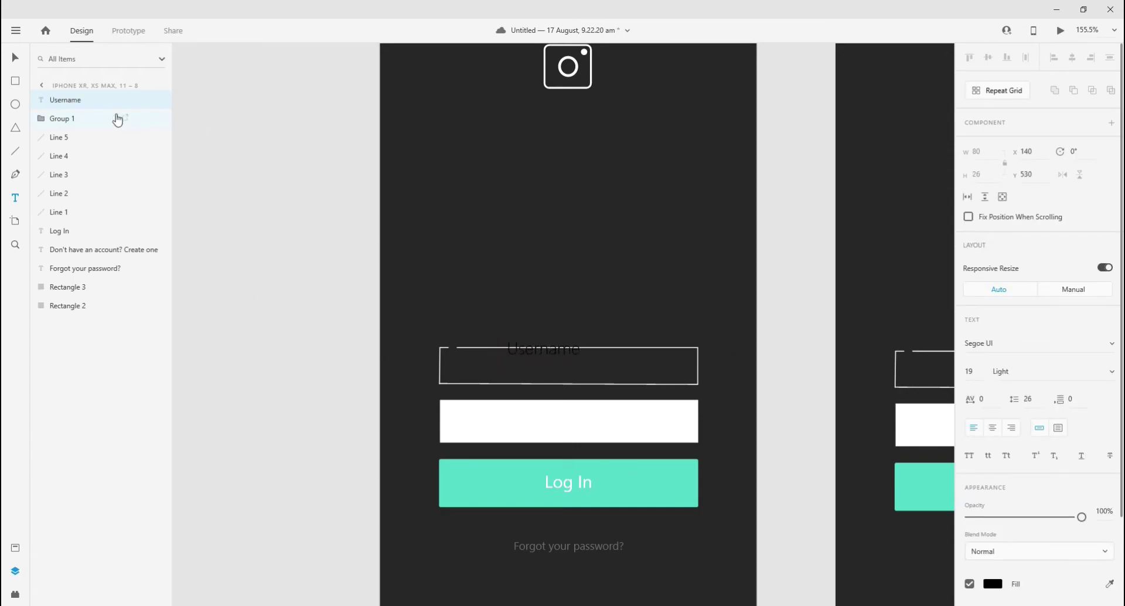
- Center the Username text horizontally on the artboard and move it down into the outlined field at Y 538
left_click(15, 57)
left_click(1071, 58)
left_click_drag(584, 350, 584, 357)
scroll(919, 545, "down", 2)
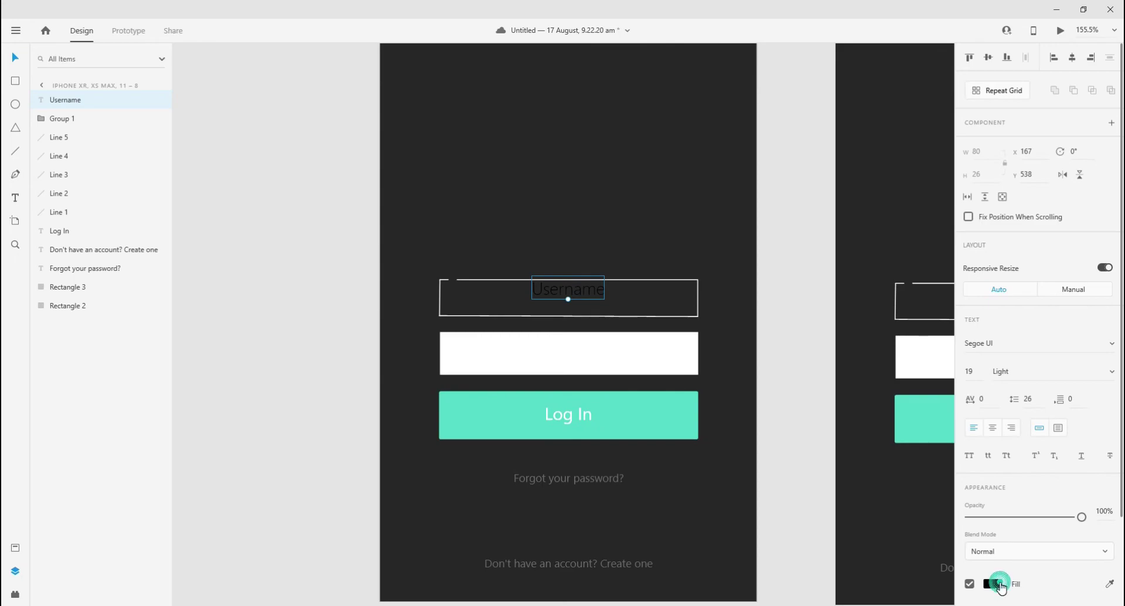
- Set the Username text fill to #FFFFFF with 40% opacity
left_click(993, 582)
left_click_drag(894, 521, 798, 424)
left_click(930, 566)
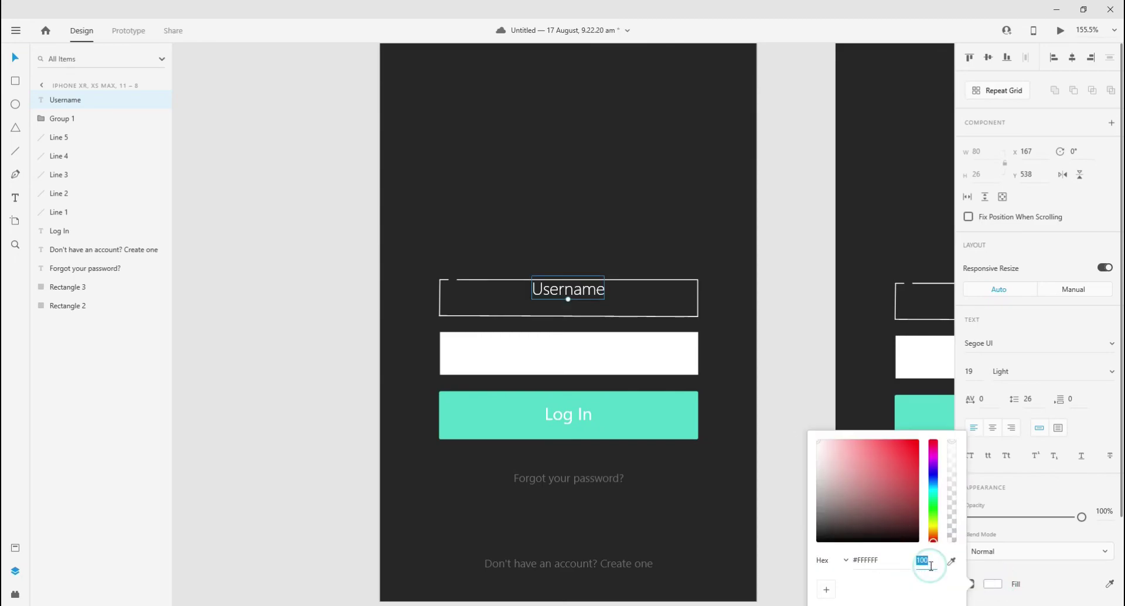
key("Return")
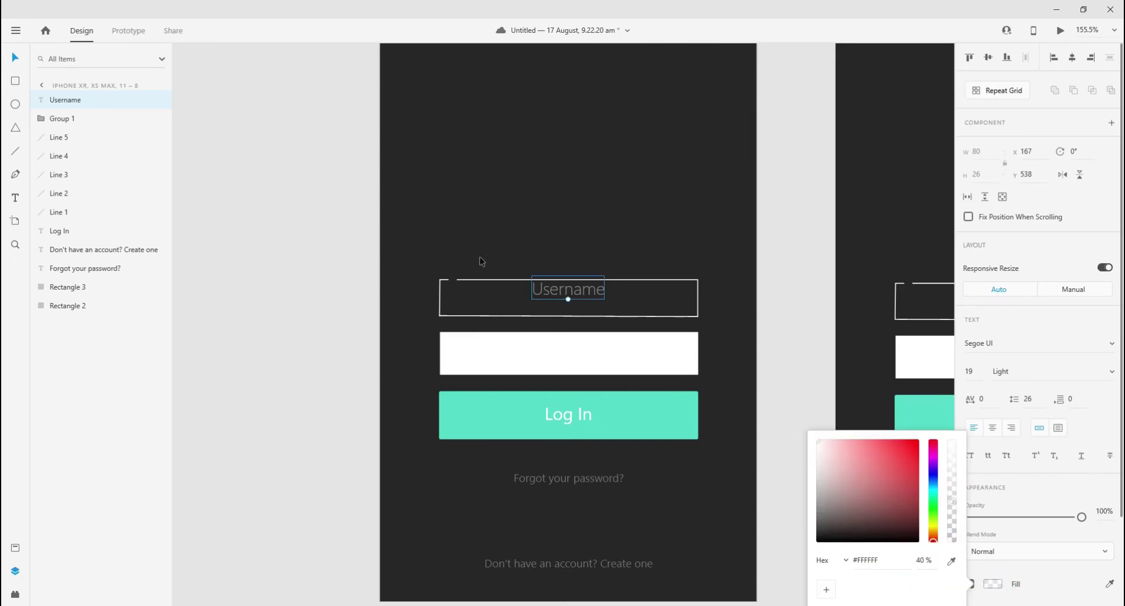
- Duplicate the Username text down into the white field at Y 595 and set the copy's fill color to #000000
left_click(561, 289)
key("ctrl+d")
left_click_drag(562, 290, 563, 341)
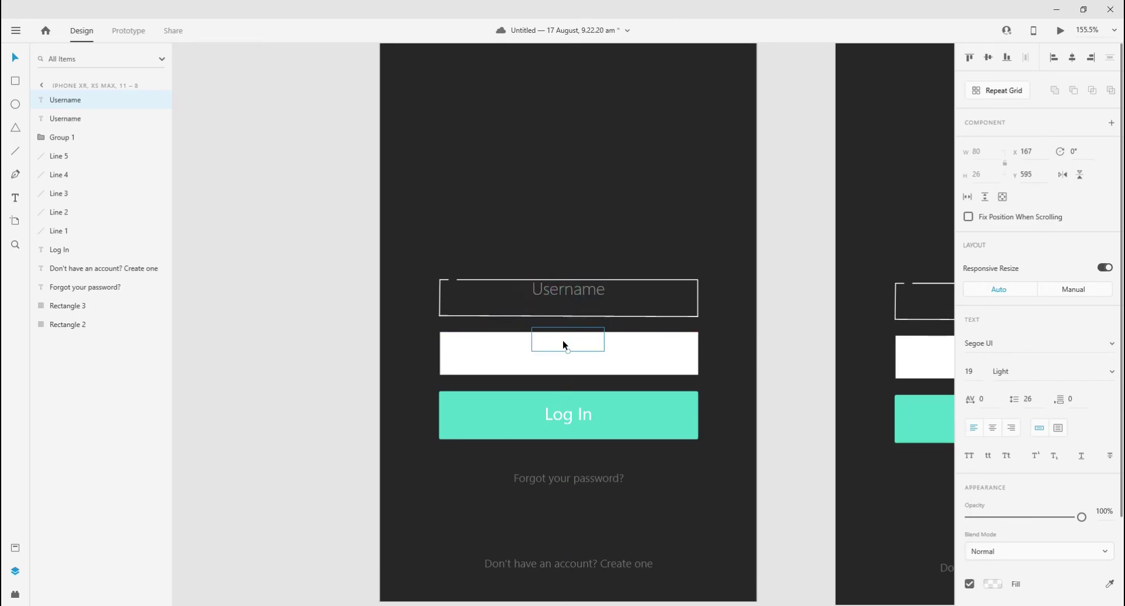
scroll(1002, 476, "down", 3)
left_click(999, 477)
left_click_drag(908, 486, 738, 537)
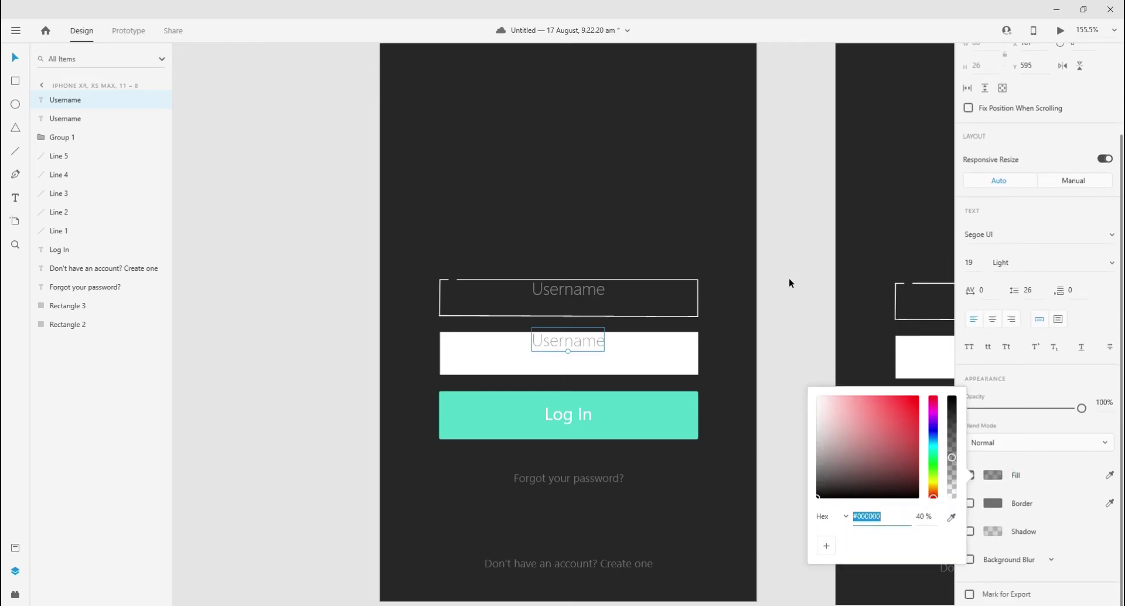
- Change the text in the white field to "Password", center it horizontally on the artboard and deselect it
double_click(591, 342)
type("Password")
key("Escape")
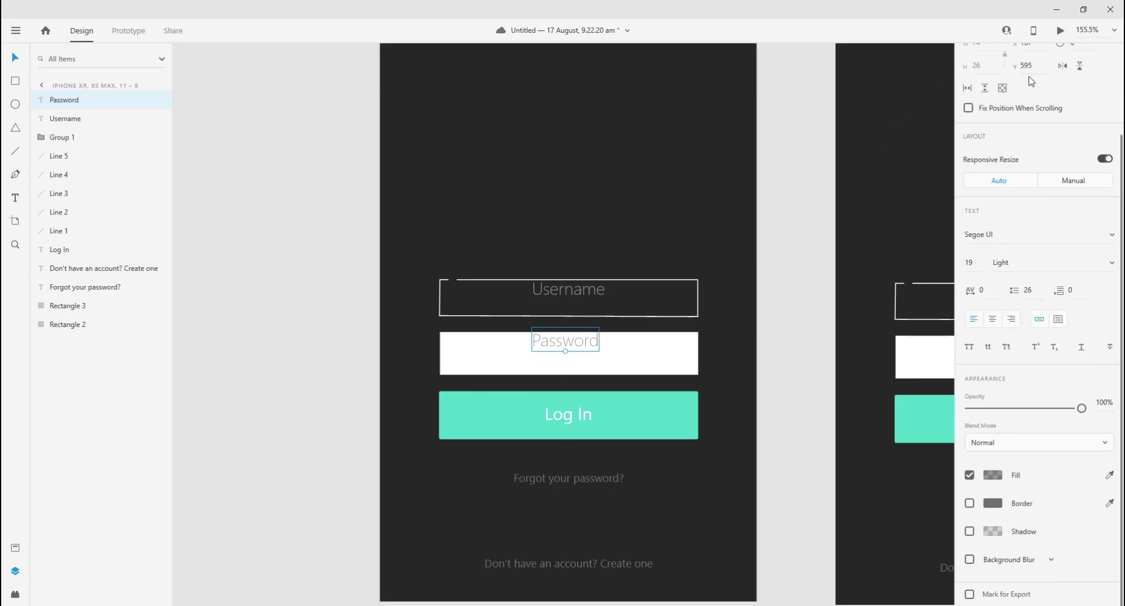
scroll(1021, 92, "up", 3)
left_click(1071, 57)
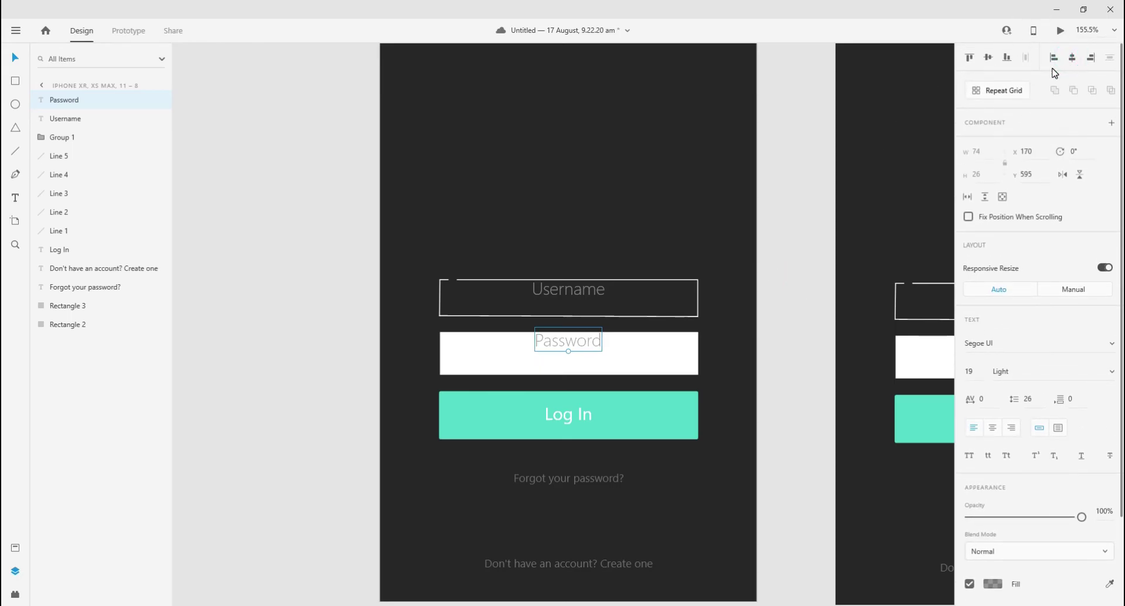
left_click(792, 151)
- Draw an ellipse around the camera icon and set its width and height to 167
scroll(793, 174, "up", 5)
left_click(15, 106)
mouse_move(511, 194)
left_mouse_down()
mouse_move(623, 377)
mouse_move(638, 372)
left_mouse_up()
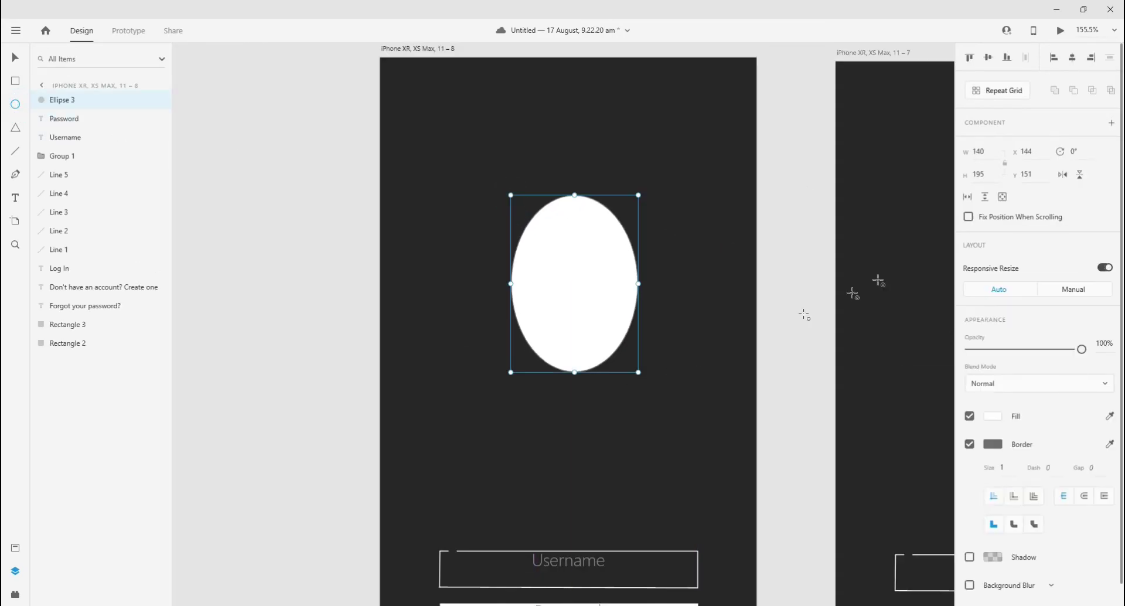
left_click(983, 154)
type("167")
key("Tab")
type("167")
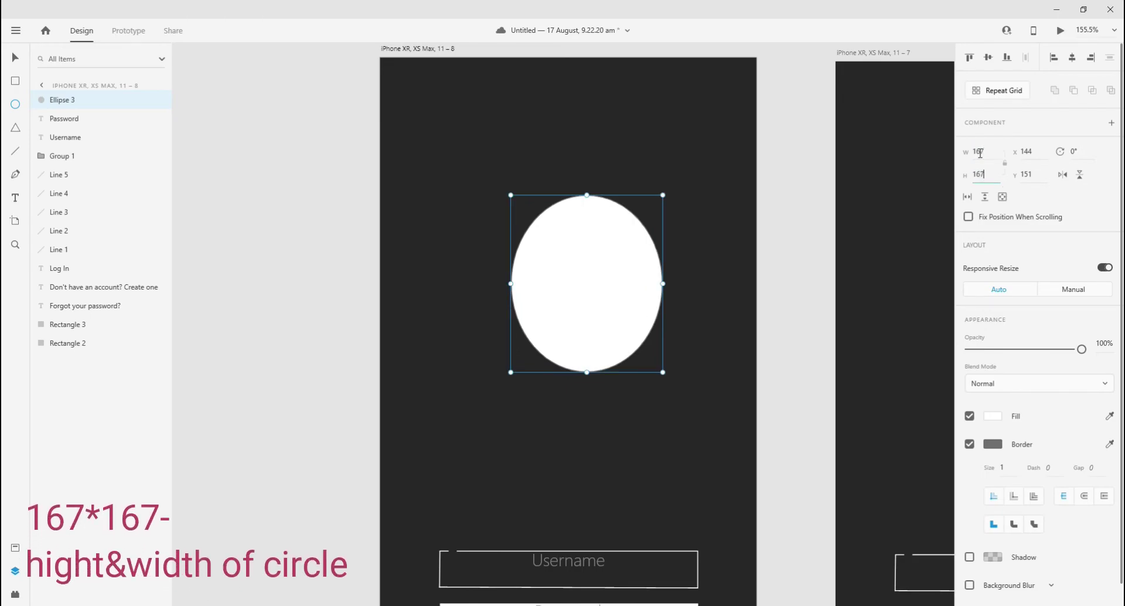
key("Return")
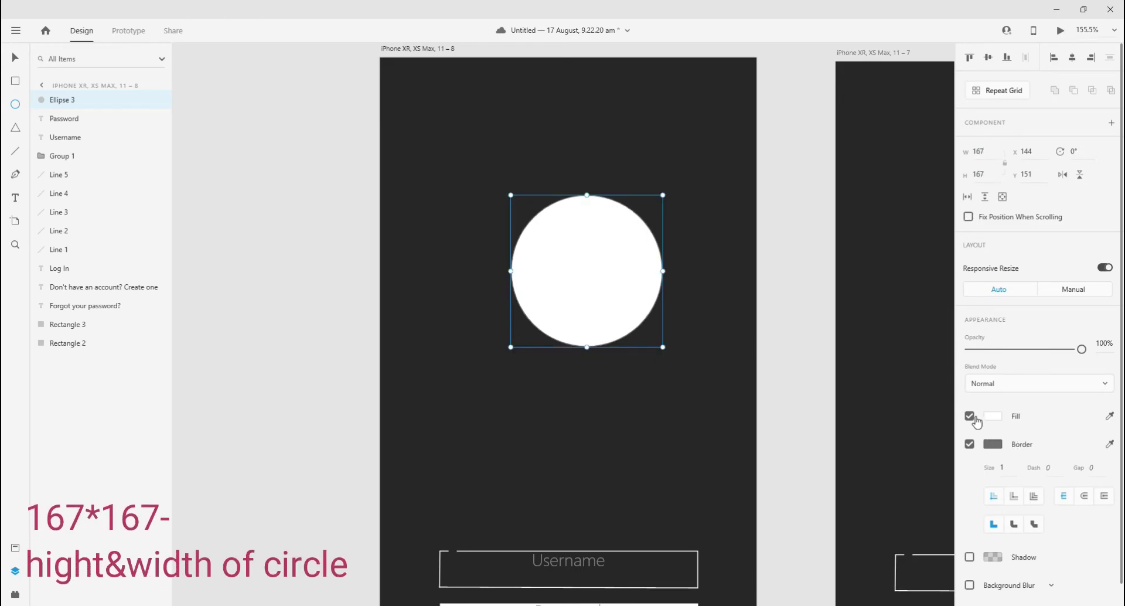
- Remove the circle's fill and center it around the camera icon at X 124, Y 150
left_click(969, 415)
left_click(15, 57)
left_click_drag(625, 207, 607, 206)
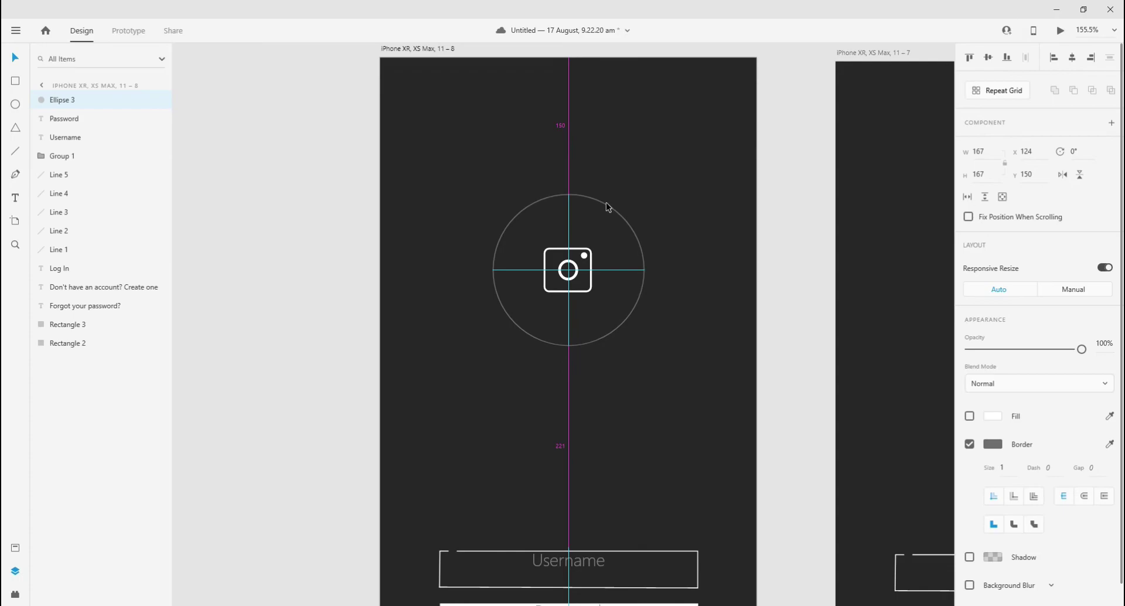
- Give the circle around the camera icon a dashed border with size 5, dash 86 and gap 356
scroll(1031, 445, "down", 1)
left_click(1001, 441)
type("4")
key("Tab")
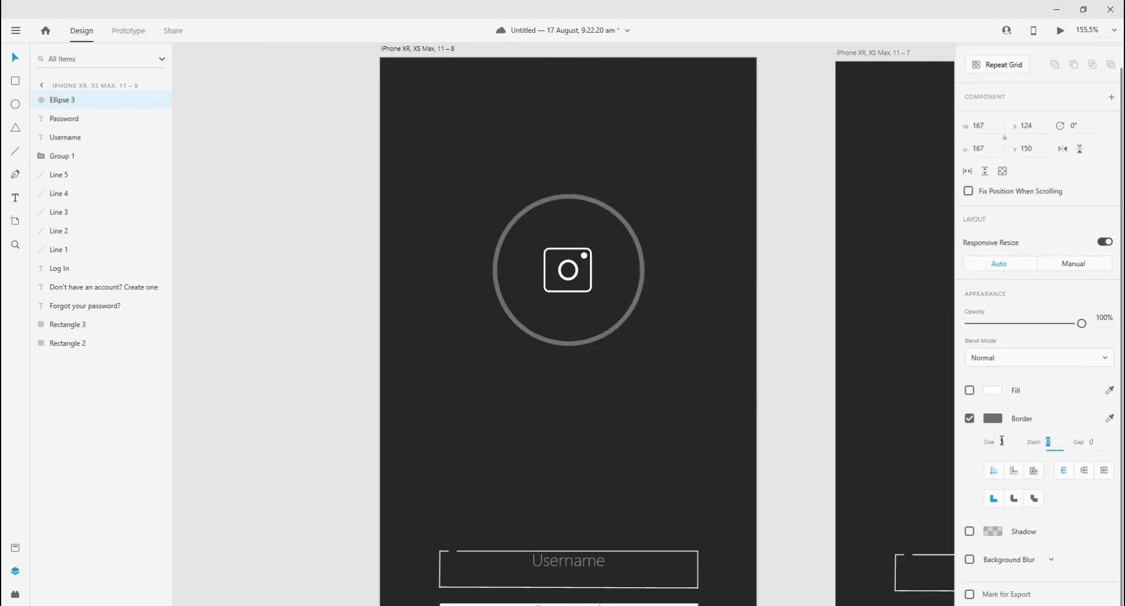
type("86")
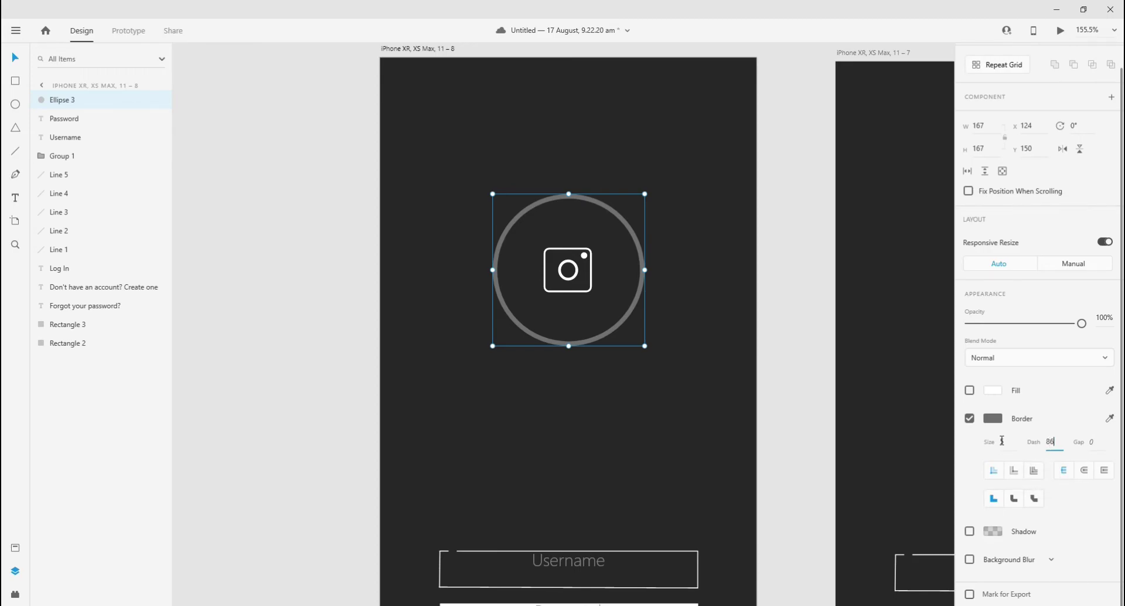
key("Tab")
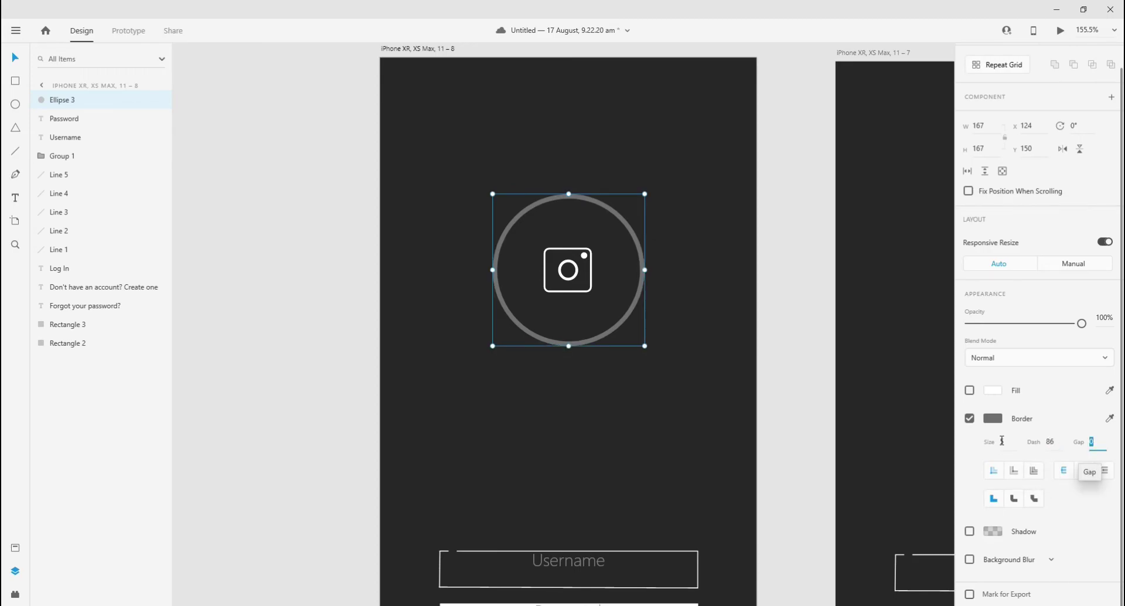
type("356")
key("Return")
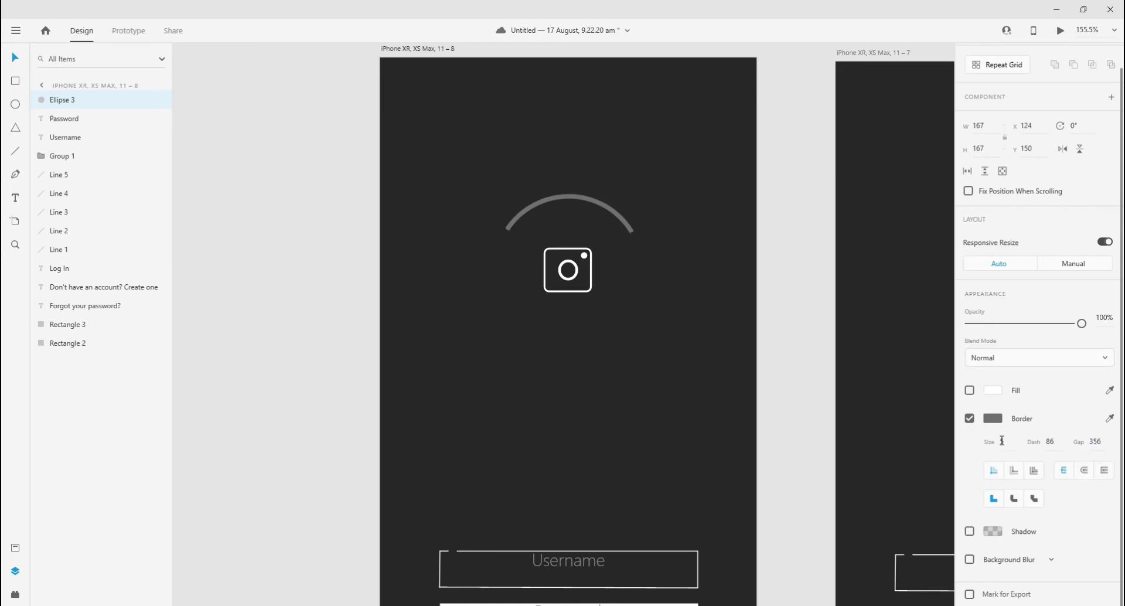
- Set the circle's border gap to 3456 and give the stroke round caps
left_click(1093, 442)
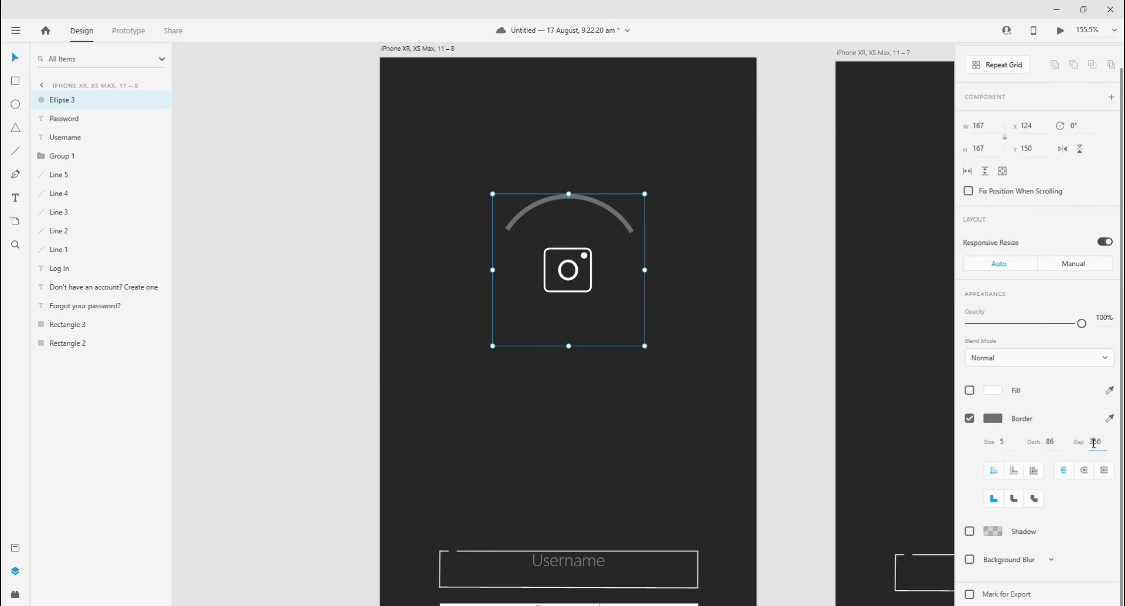
type("3")
key("Return")
left_click(1083, 470)
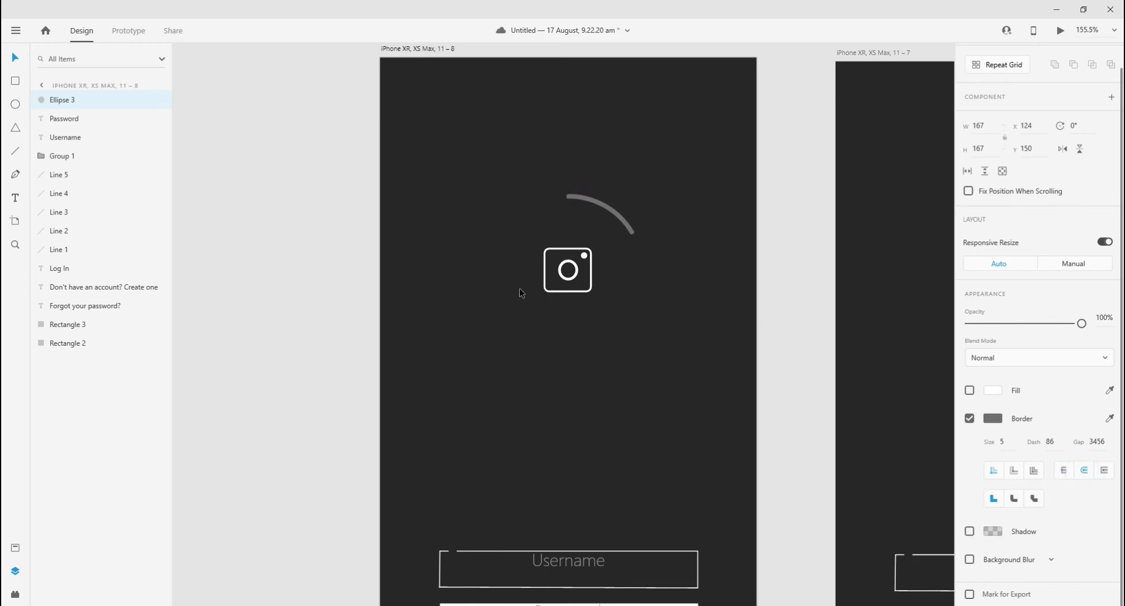
- Rotate the circle to -32° so its arc sits above the camera icon, and set its border color to #FFFFFF
left_click_drag(486, 194, 463, 248)
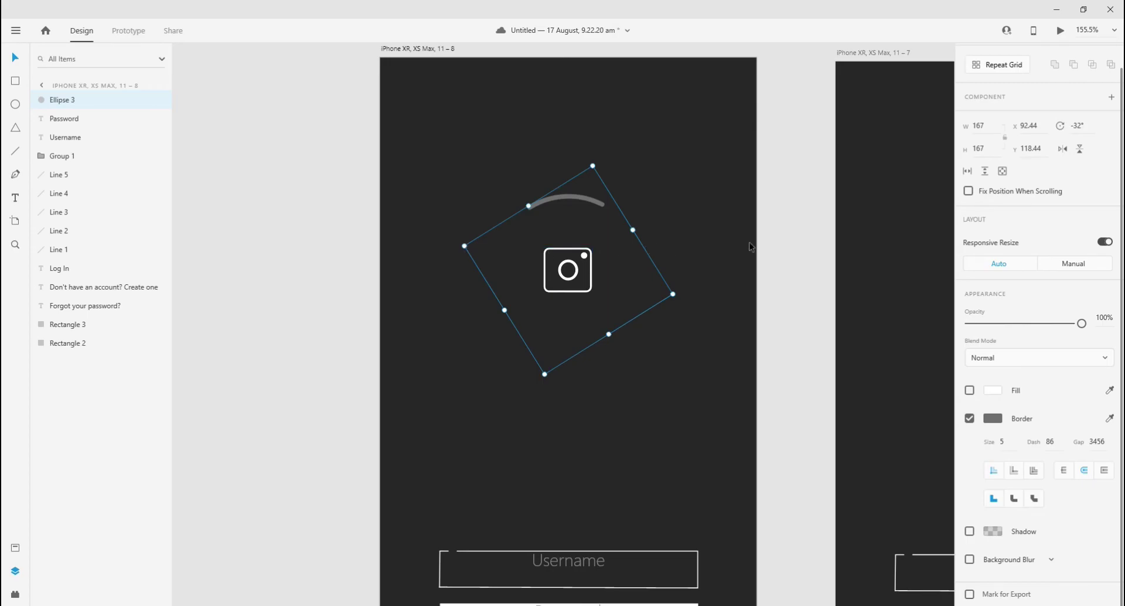
left_click(789, 255)
left_click(588, 198)
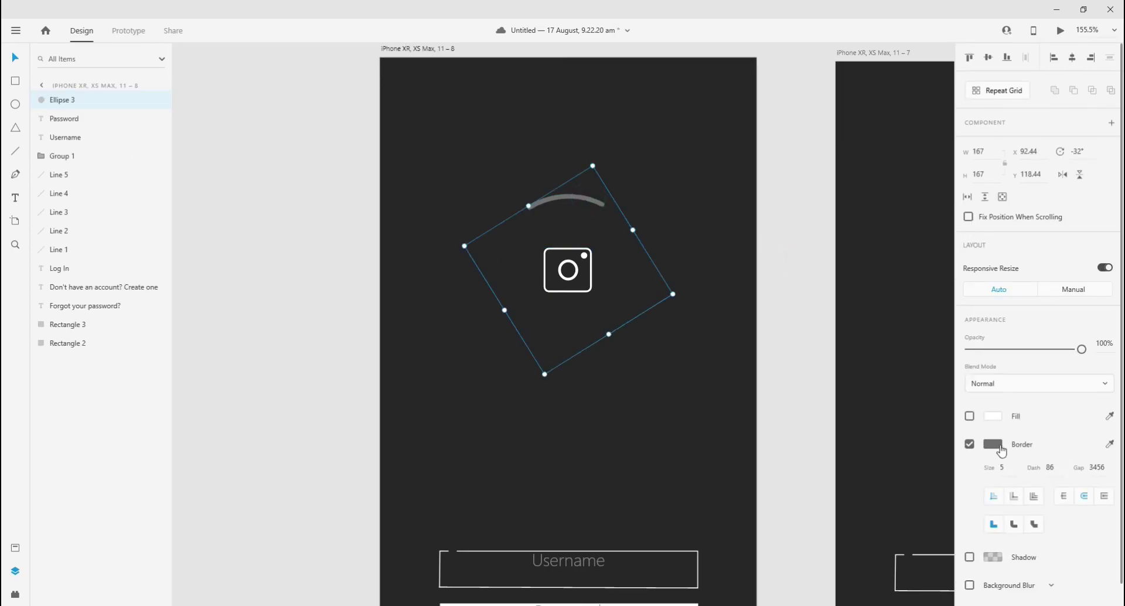
left_click(1000, 449)
type("ffffff")
key("Return")
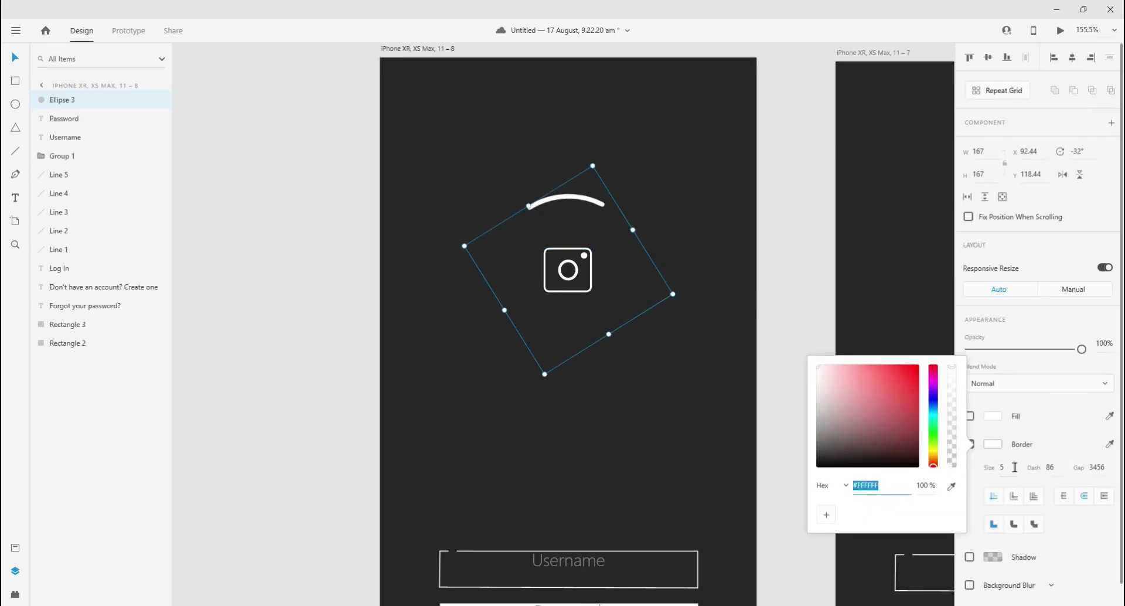
- Set the circle's border dash to 1 and duplicate the circle three times in place
left_click(1054, 466)
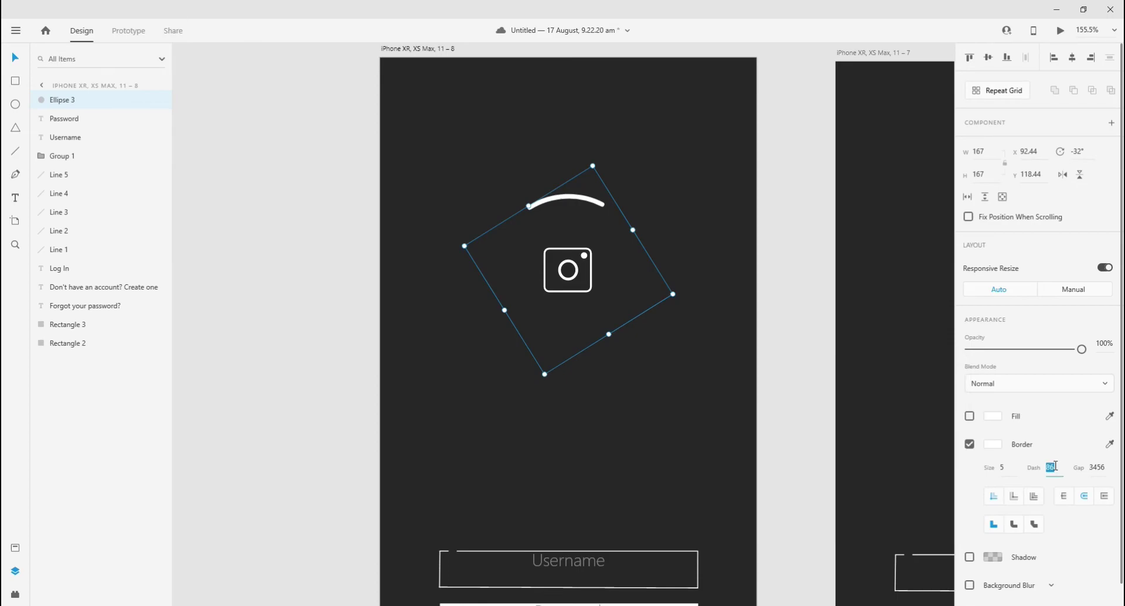
type("1")
key("Return")
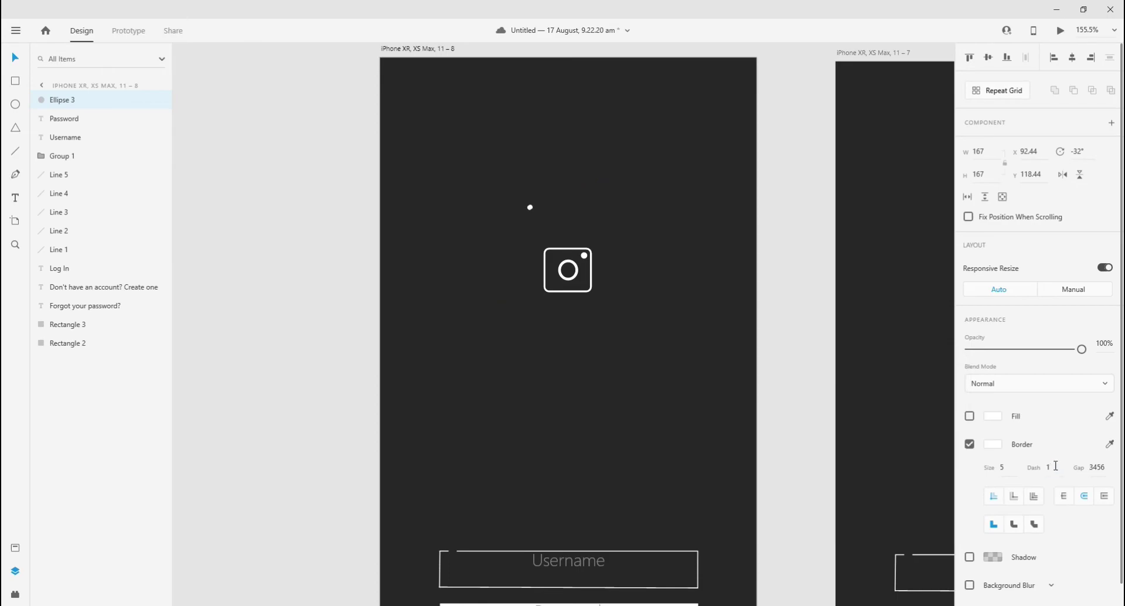
key("ctrl+d")
key("ctrl+d")
key("ctrl+d")
- Duplicate the artboard iPhone XR, XS Max, 11 – 8 and place the copy to the left of the original
scroll(779, 247, "down", 5)
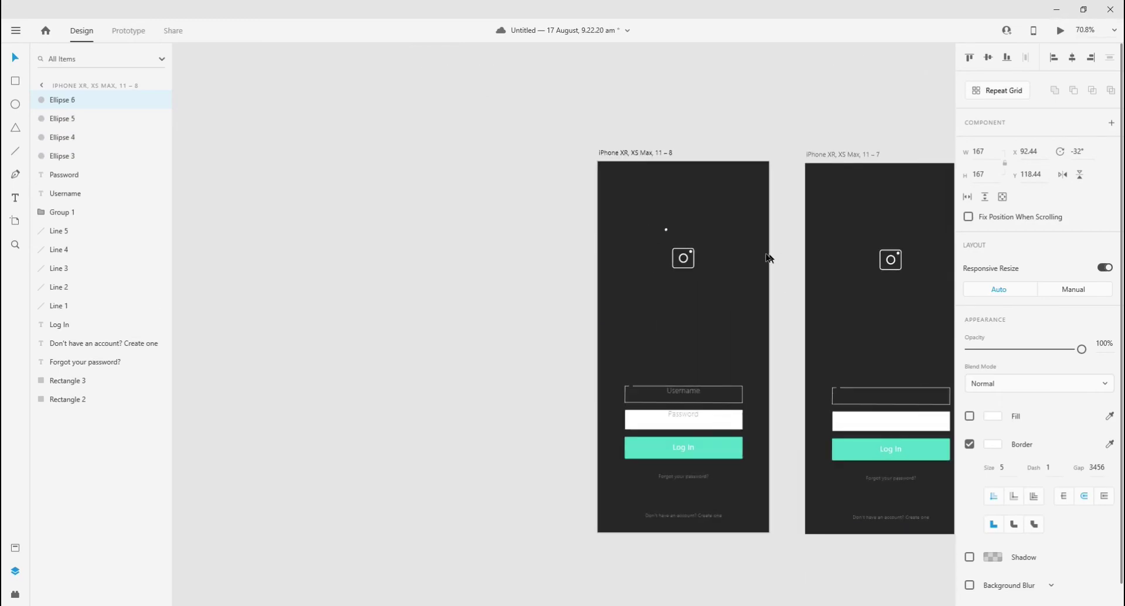
left_click(397, 95)
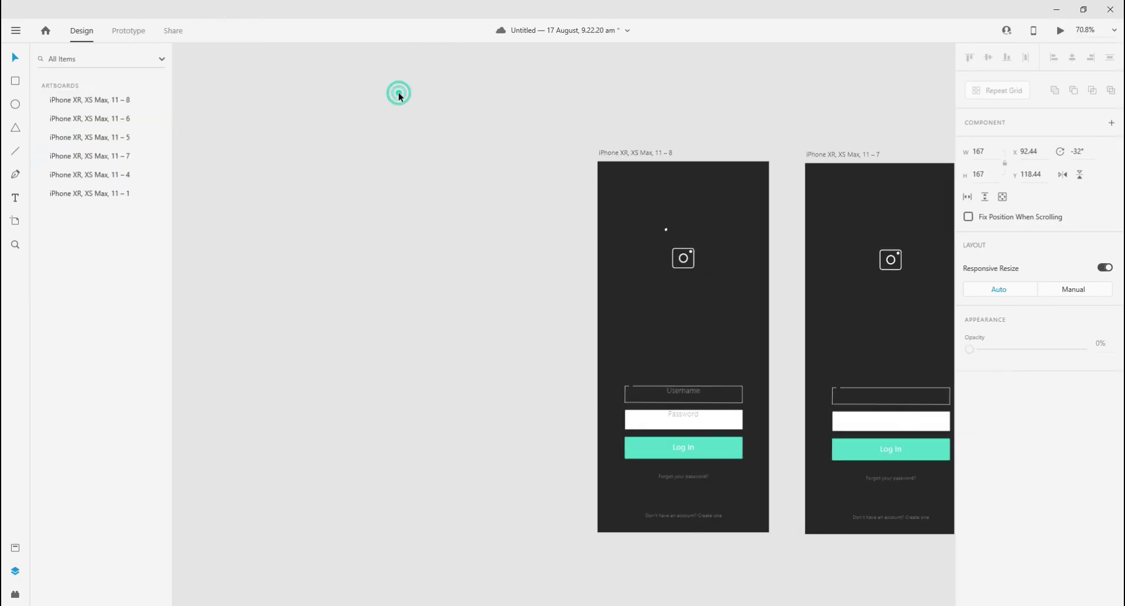
left_click(723, 212)
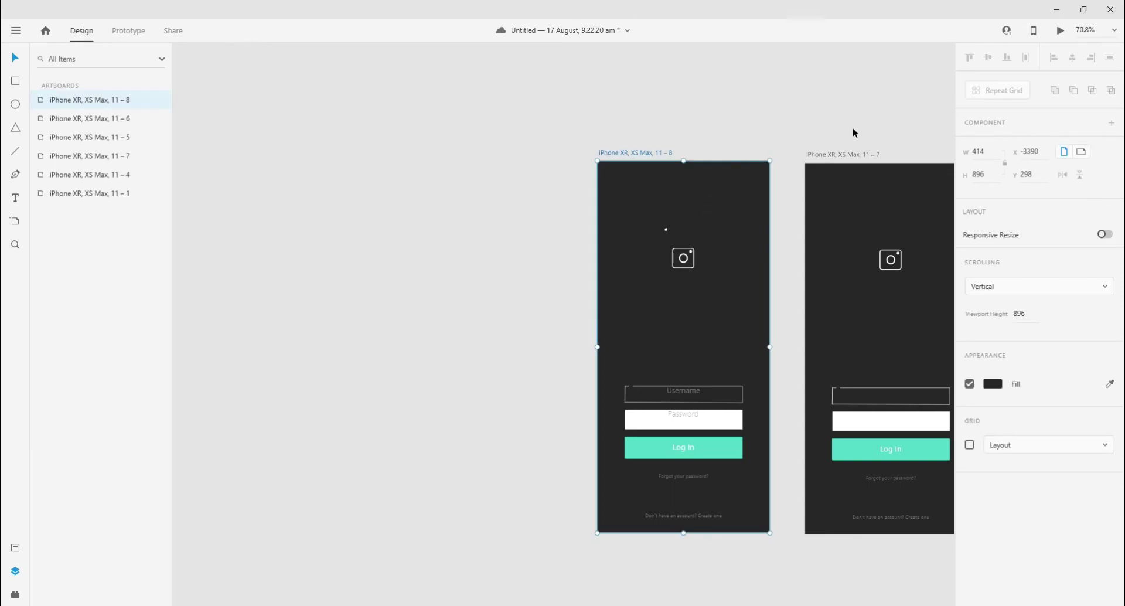
key("ctrl+d")
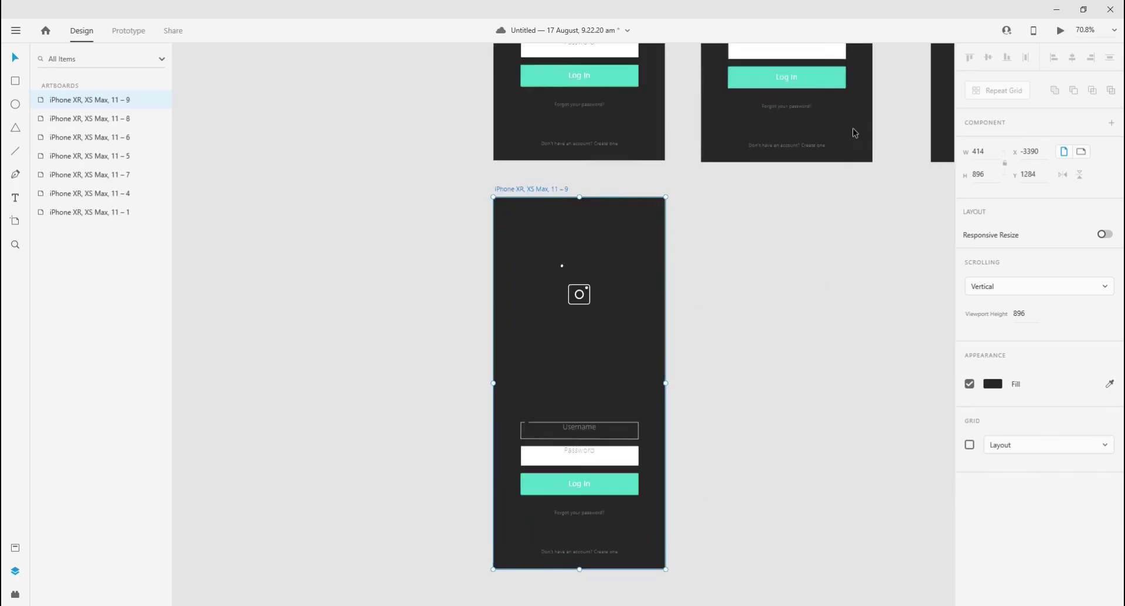
- Set the border dash of all four ellipses on the new artboard to 86
scroll(804, 242, "up", 2)
left_click(559, 252)
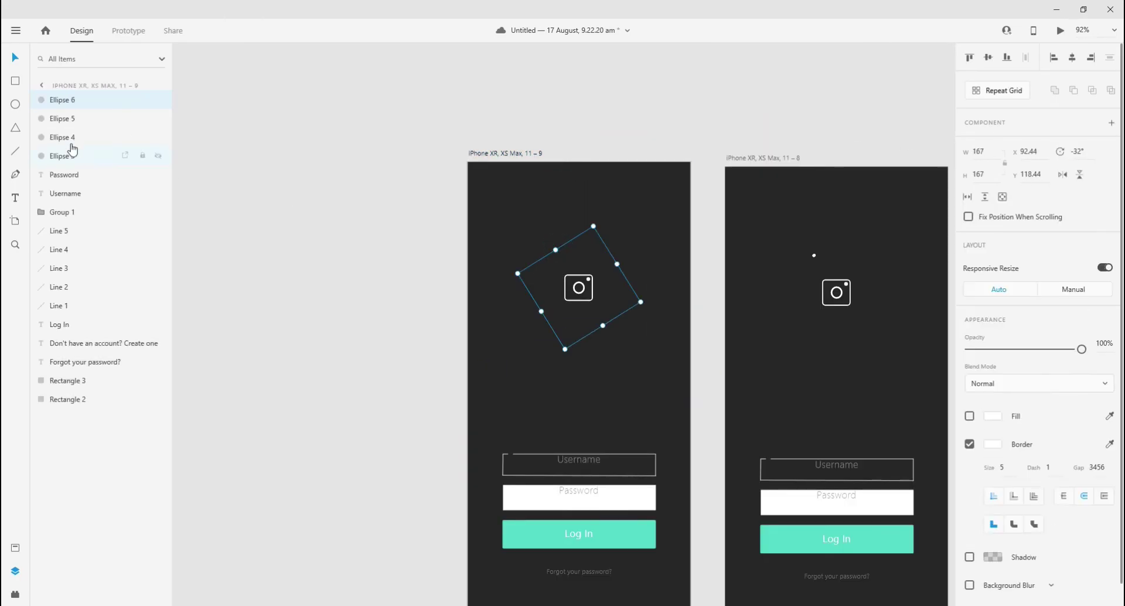
left_click(67, 156, "shift")
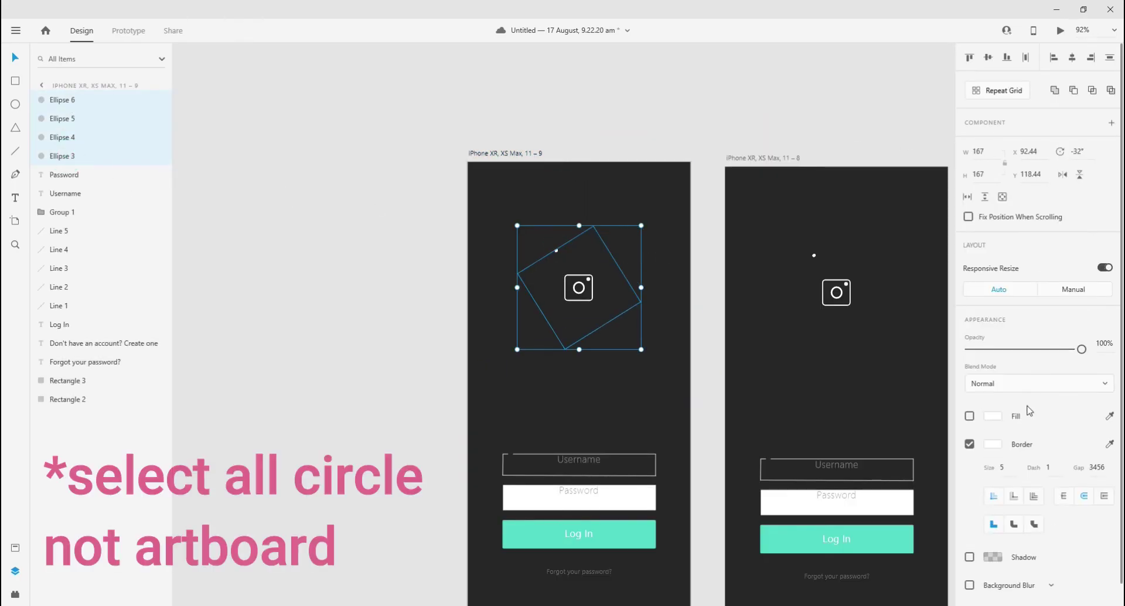
left_click(1056, 471)
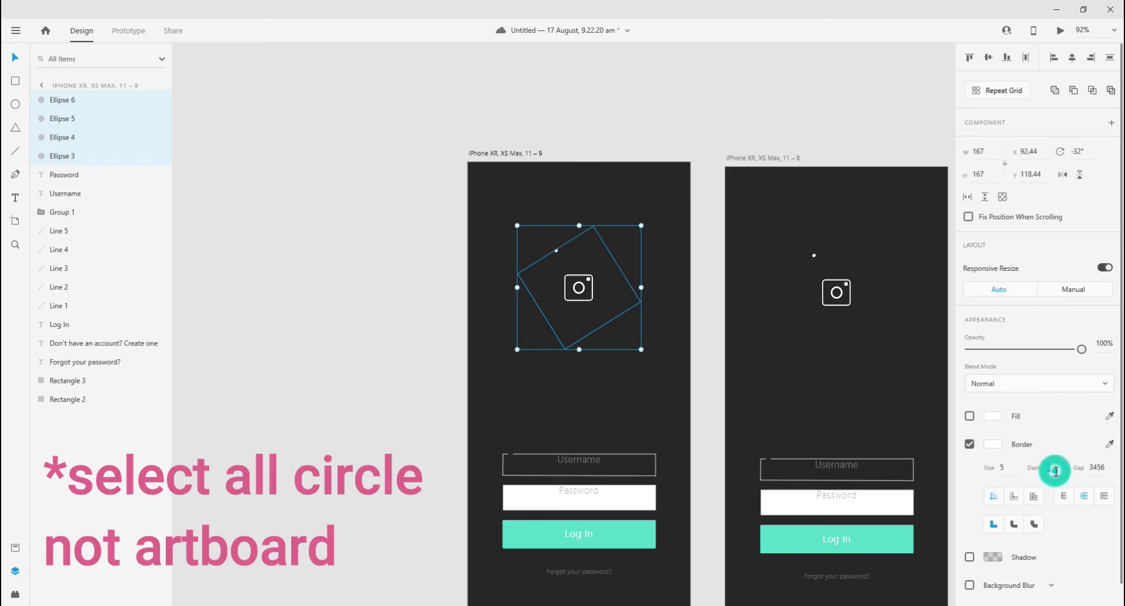
type("86")
key("Return")
left_click(396, 447)
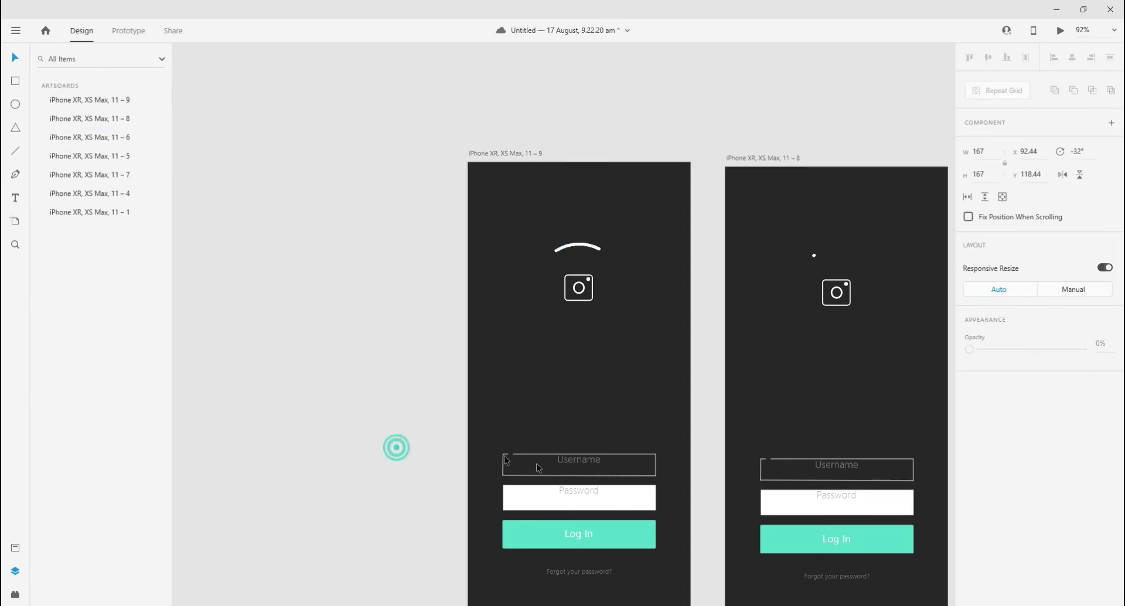
- Move the Username and Password texts down to the vertical middle of their fields, at Y 547 and Y 608
scroll(570, 467, "up", 5)
left_click(604, 451)
left_click_drag(609, 449, 606, 479)
scroll(589, 469, "down", 2)
left_click(606, 473)
- Raise the fill color opacity of both the Username and Password texts to 100%
left_click(609, 416)
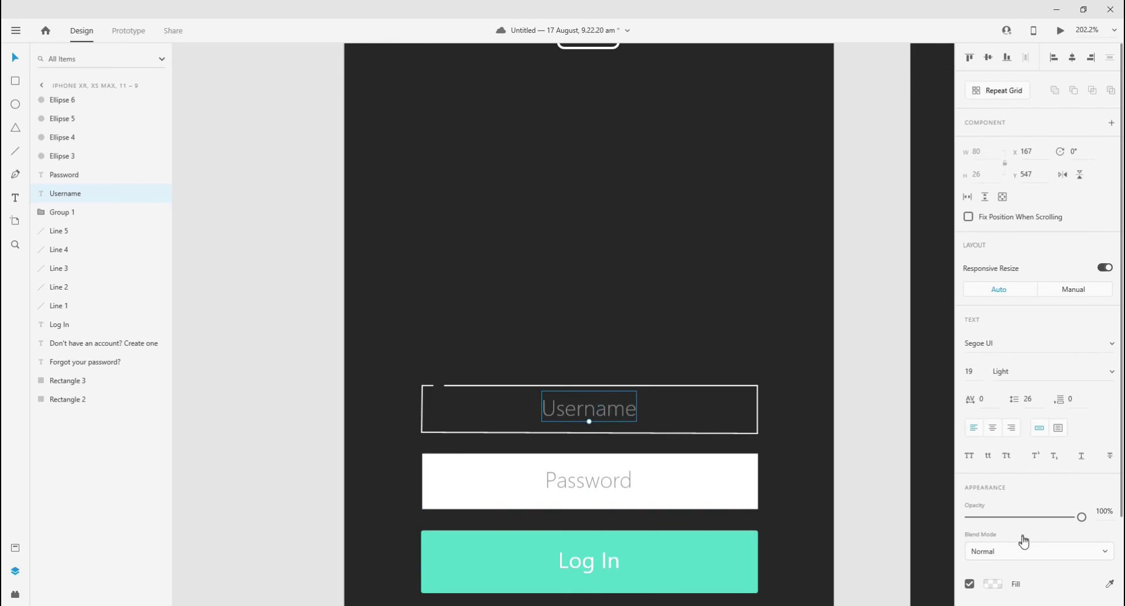
scroll(1019, 535, "down", 2)
left_click(996, 476)
left_click(919, 515)
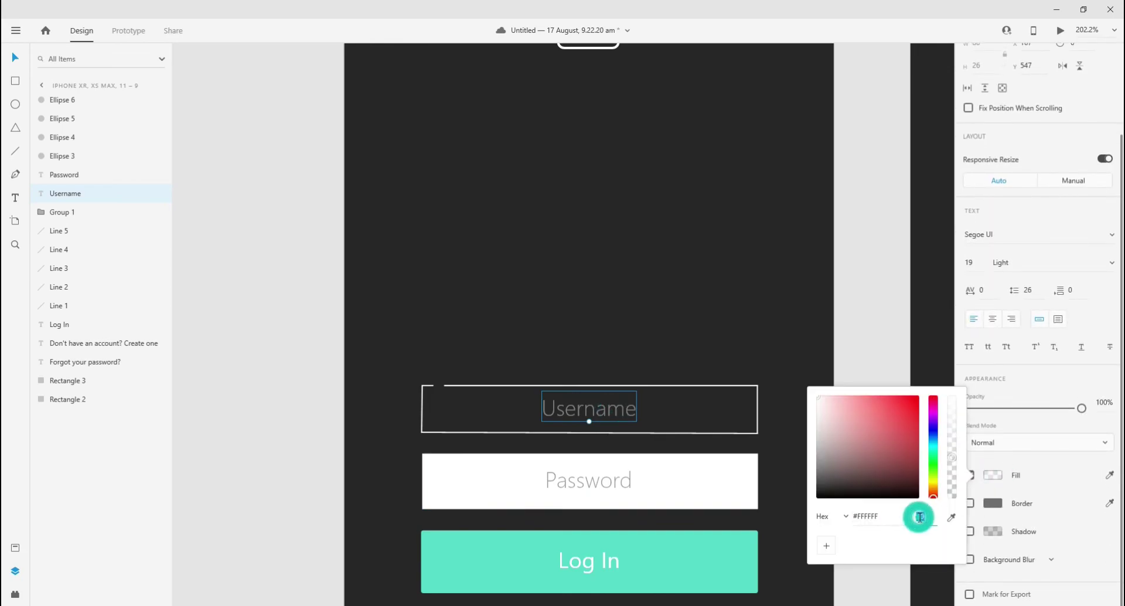
type("100")
key("Return")
left_click(605, 490)
left_click(1004, 474)
left_click(924, 515)
key("Return")
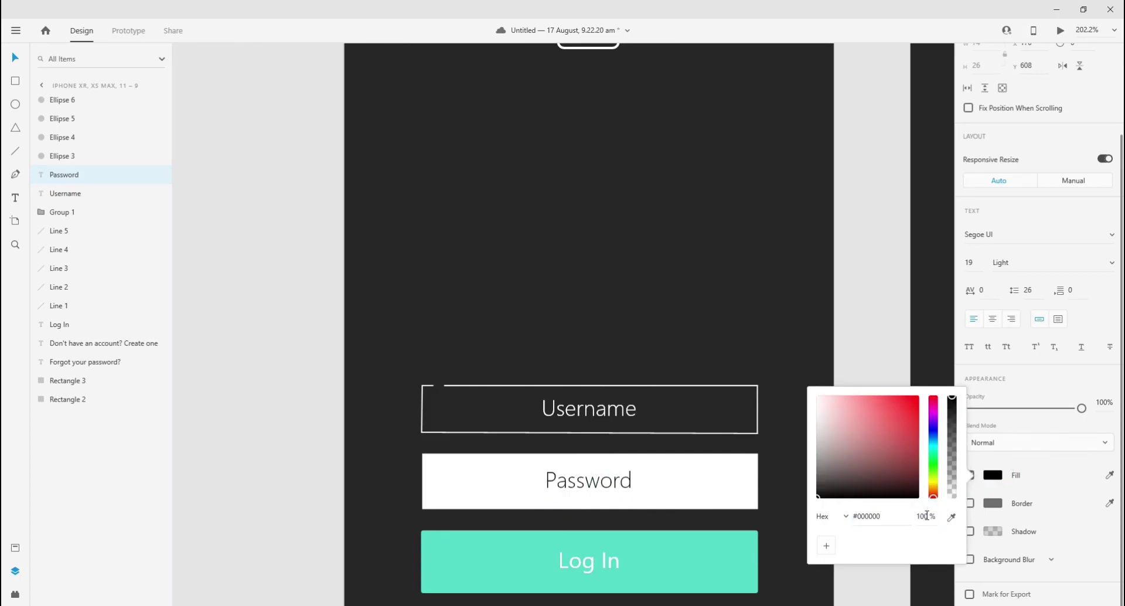
left_click(306, 380)
- Duplicate the artboard iPhone XR, XS Max, 11 – 9 and place the copy to its left at X -4376, Y 291
scroll(301, 381, "down", 5)
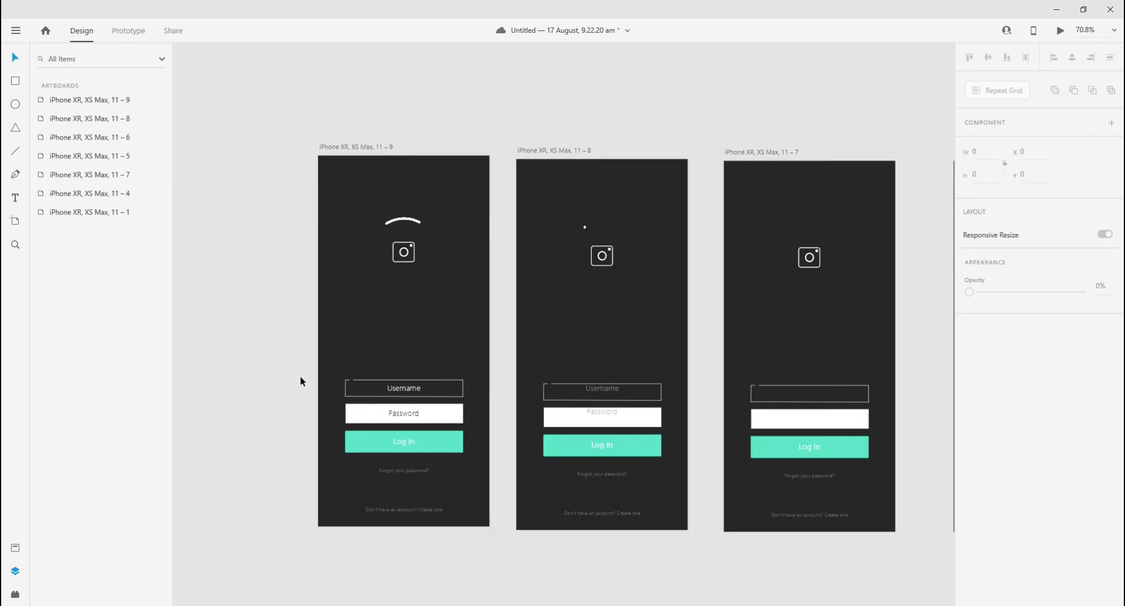
left_click(372, 212)
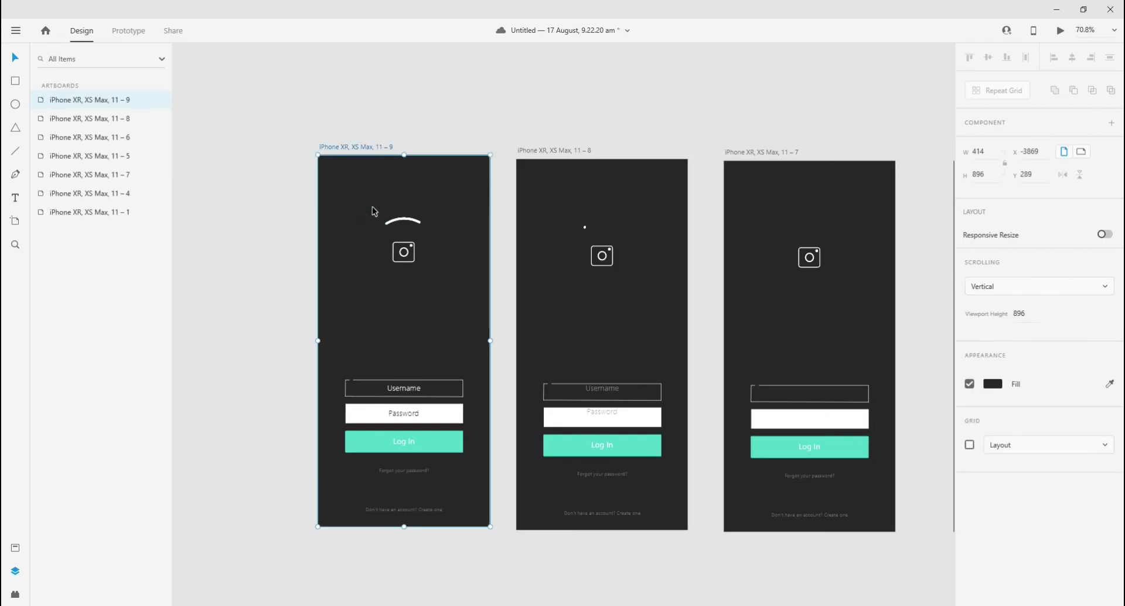
key("ctrl+d")
left_click_drag(492, 131, 410, 44)
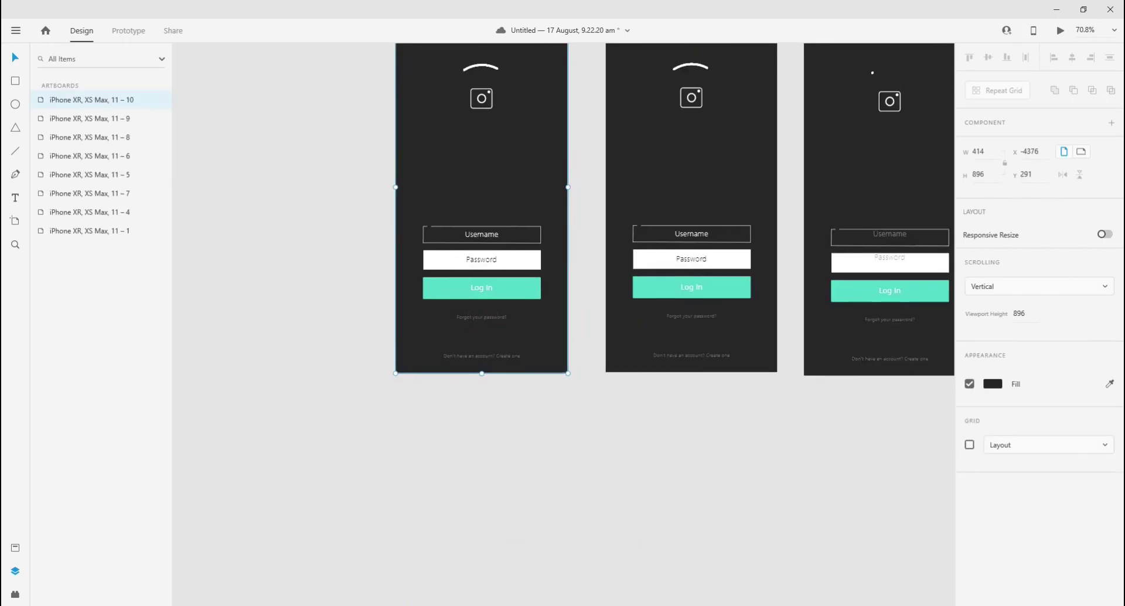
- Rotate Ellipse 3, Ellipse 4 and Ellipse 5 on the new artboard so their arcs sit right of, below and left of the camera icon
scroll(683, 487, "up", 4)
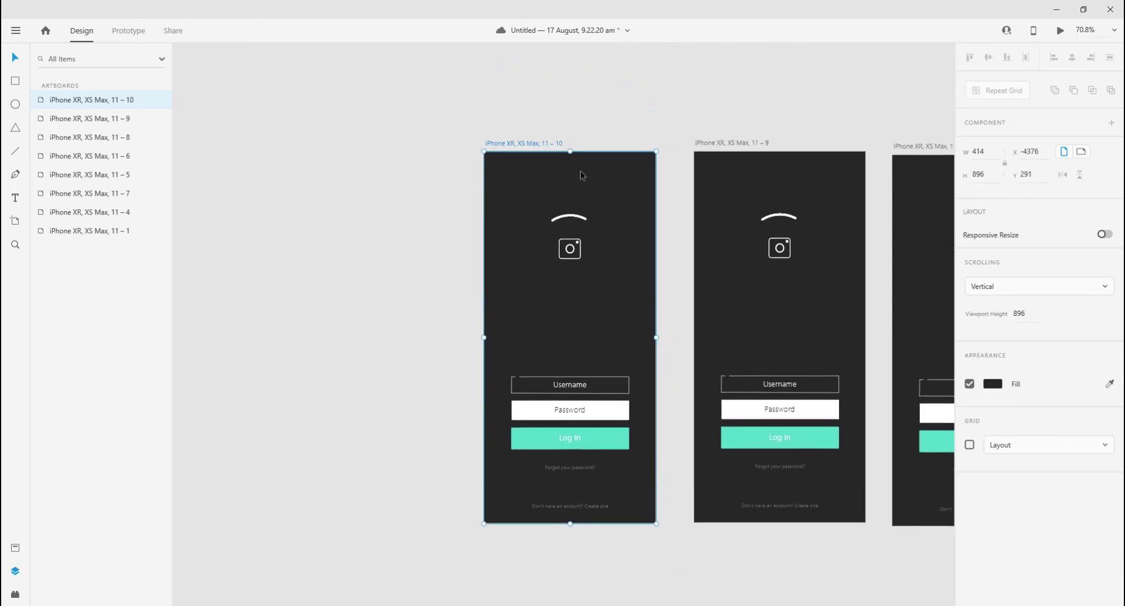
scroll(583, 204, "up", 5)
left_click(561, 245)
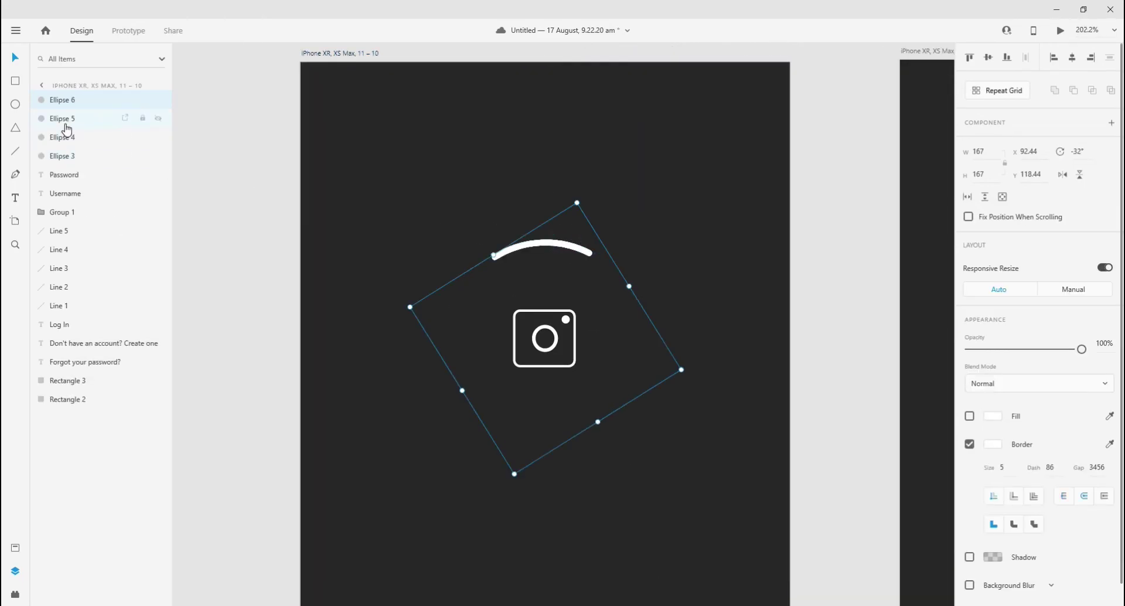
left_click(70, 159)
left_click_drag(577, 199, 671, 370)
left_click(101, 138)
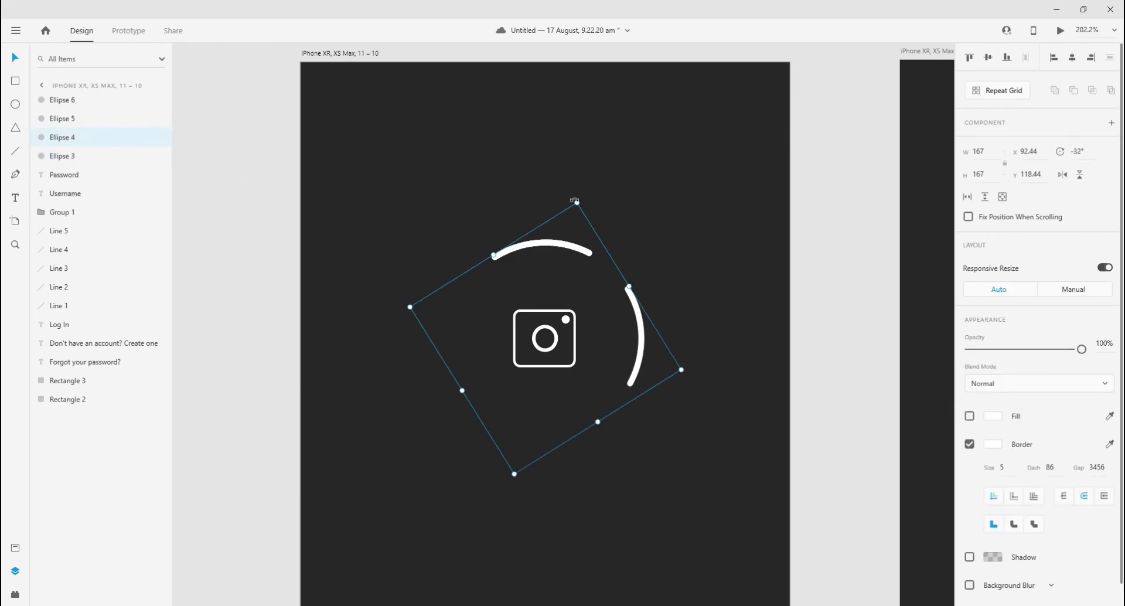
left_click_drag(575, 201, 515, 493)
left_click(77, 118)
left_click_drag(577, 199, 386, 301)
left_click(293, 294)
- In Prototype mode, link the artboard iPhone XR, XS Max, 11 – 1 to iPhone XR, XS Max, 11 – 4
scroll(519, 234, "down", 5)
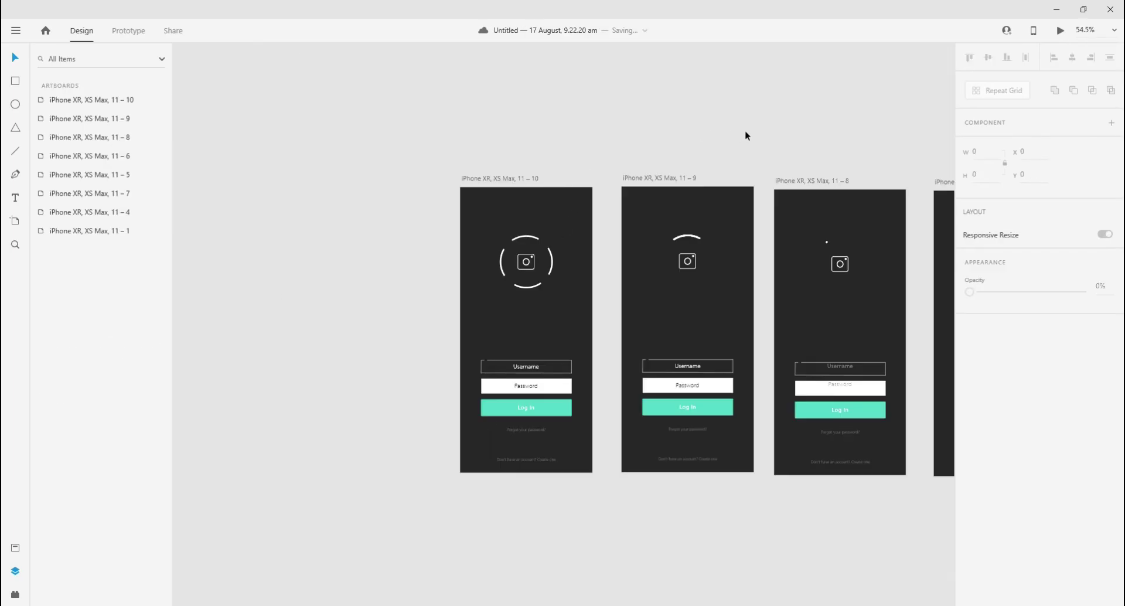
scroll(736, 135, "right", 15)
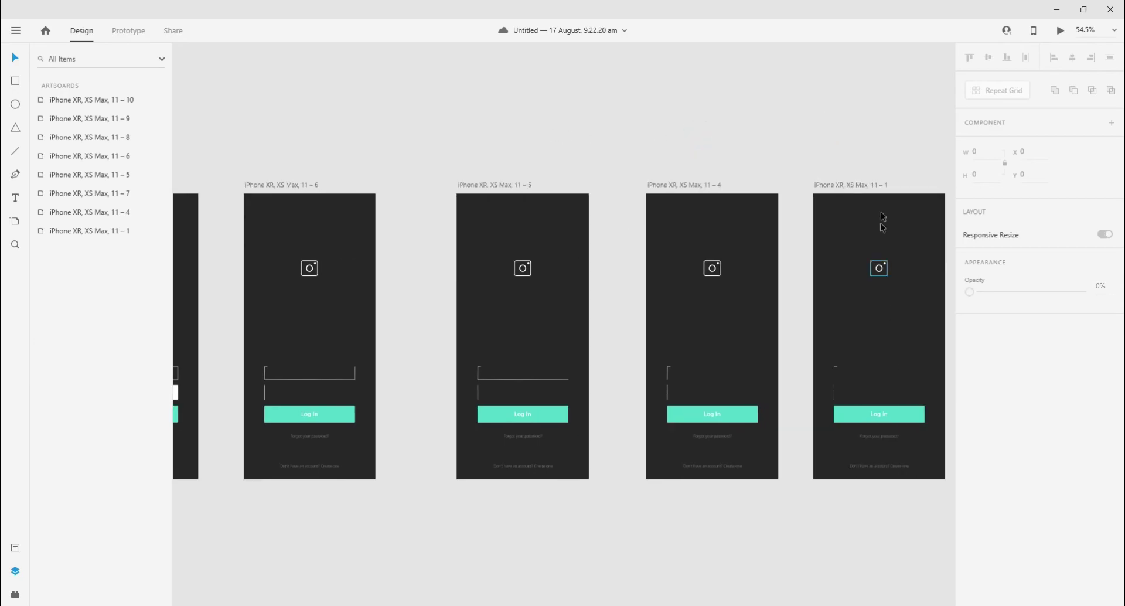
scroll(853, 153, "right", 3)
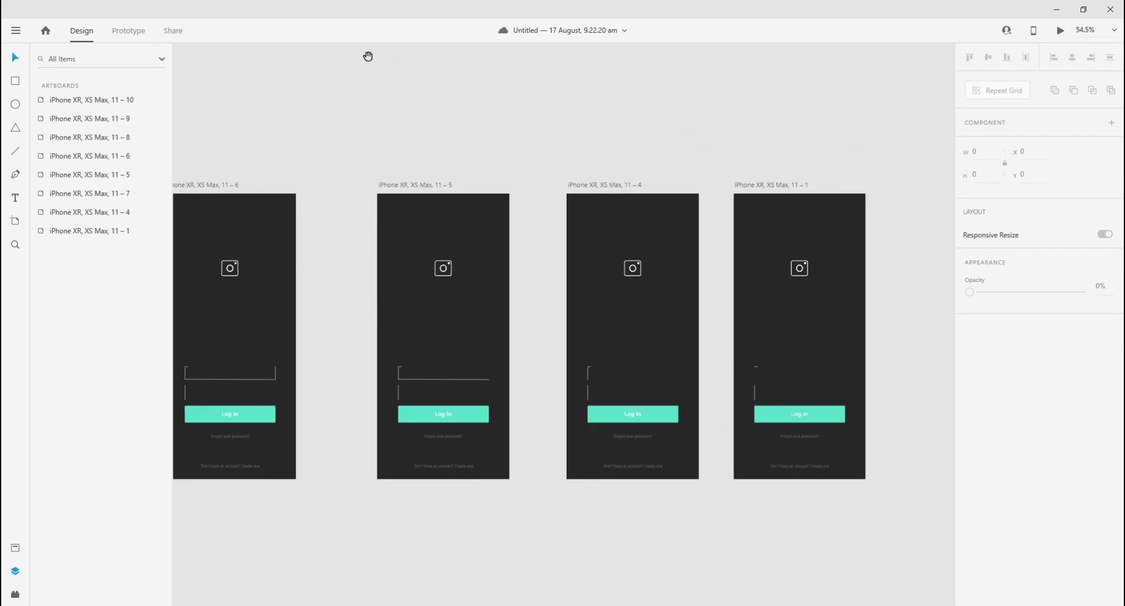
left_click_drag(367, 57, 794, 82)
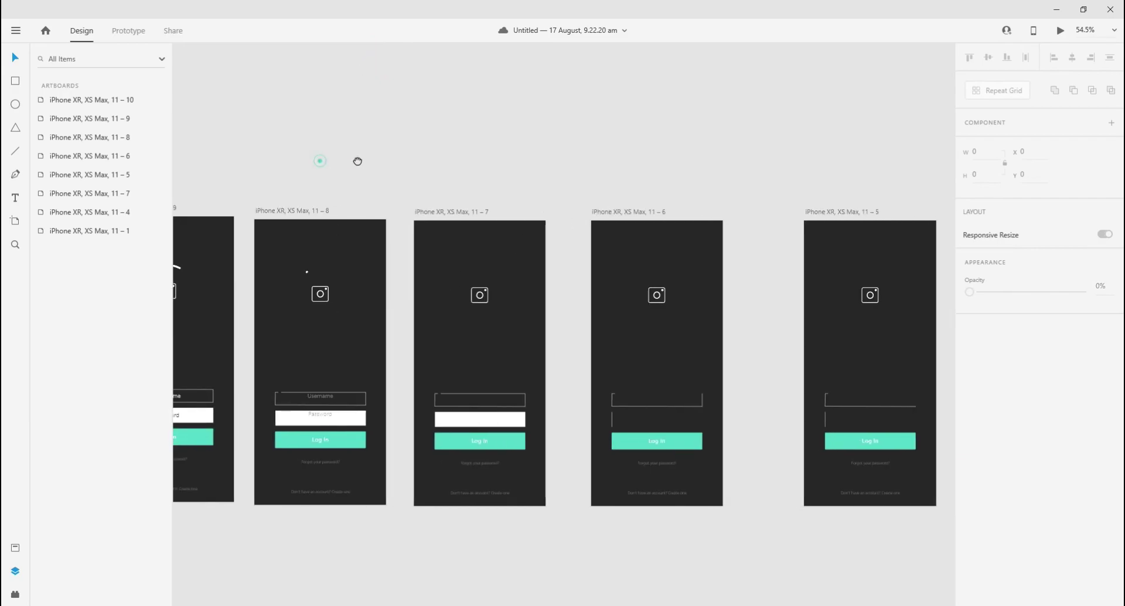
left_click_drag(322, 161, 533, 246)
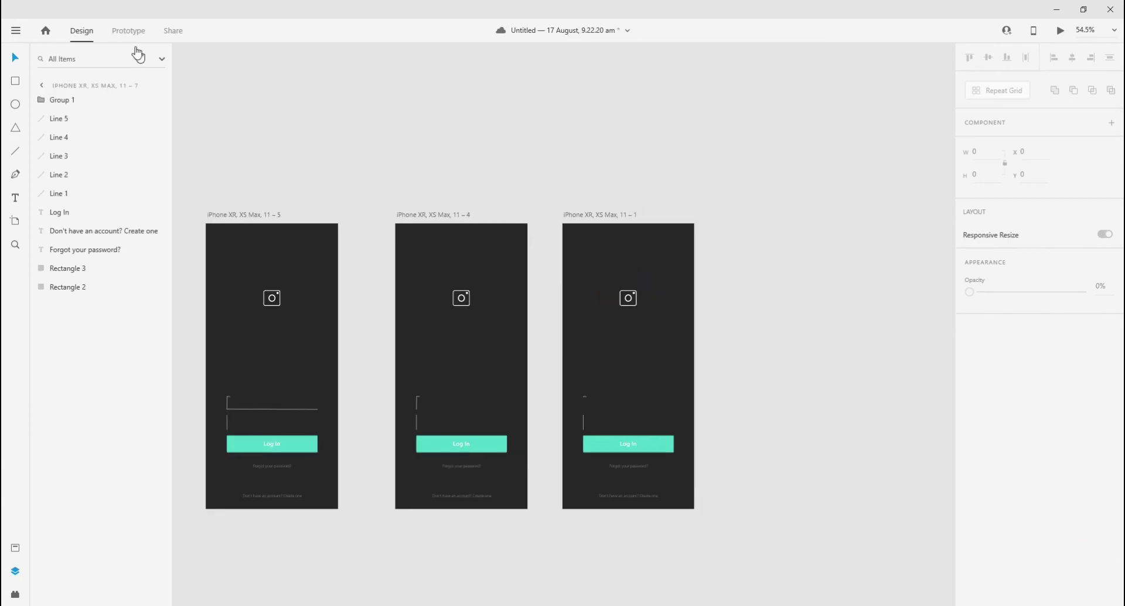
left_click(128, 30)
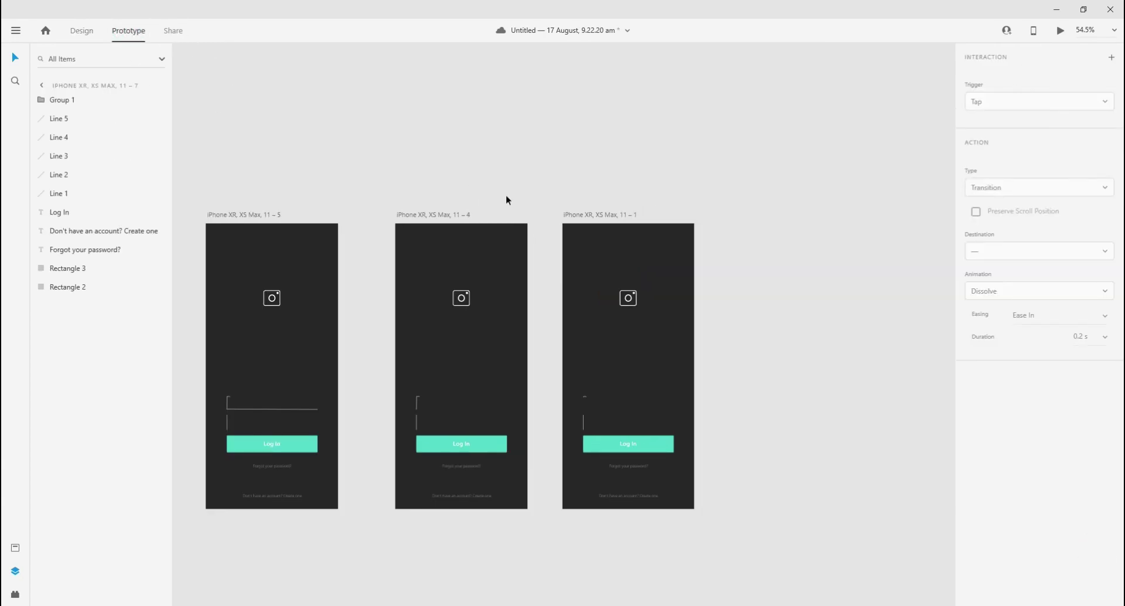
left_click(685, 354)
left_click_drag(695, 355, 467, 304)
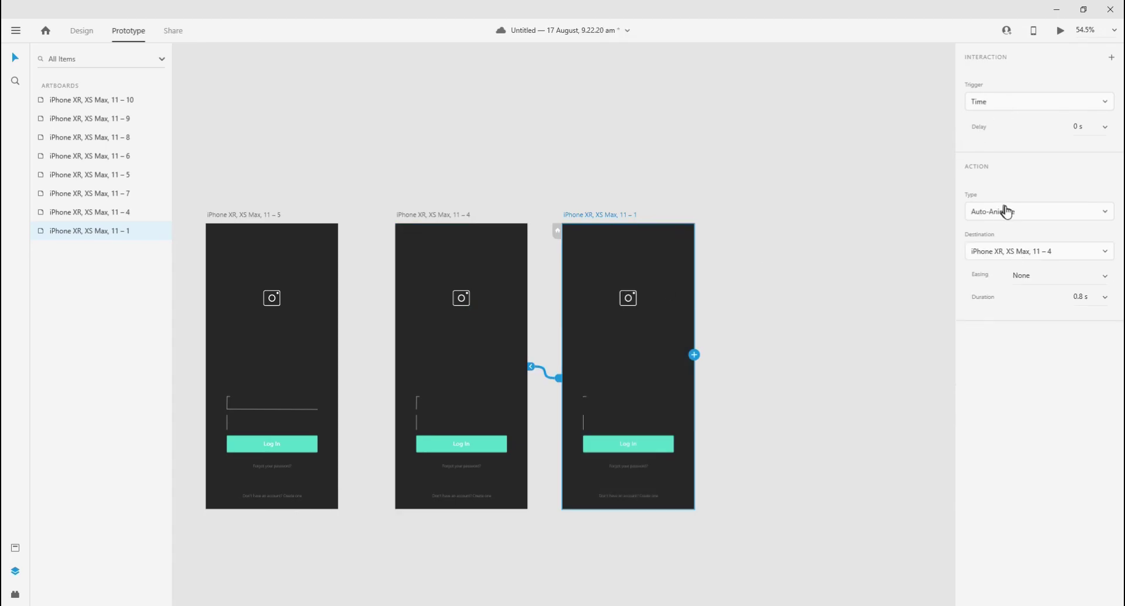
- Set the selected link's duration to 0.3 s and link artboard 11 – 4 to 11 – 5 with a 0.8 s duration
left_click(1083, 298)
left_click(547, 120)
scroll(701, 118, "left", 4)
left_click(720, 248)
left_click_drag(770, 350, 554, 346)
double_click(1081, 297)
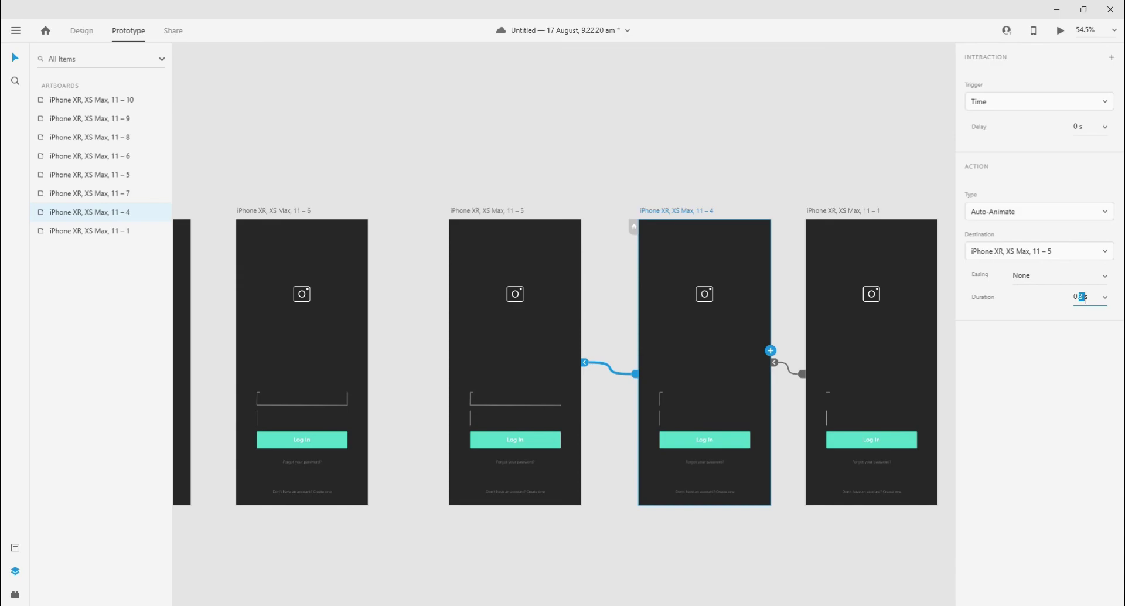
left_click(637, 156)
- Link the artboard iPhone XR, XS Max, 11 – 5 to iPhone XR, XS Max, 11 – 6 with a duration of 0.3 s
scroll(637, 156, "left", 5)
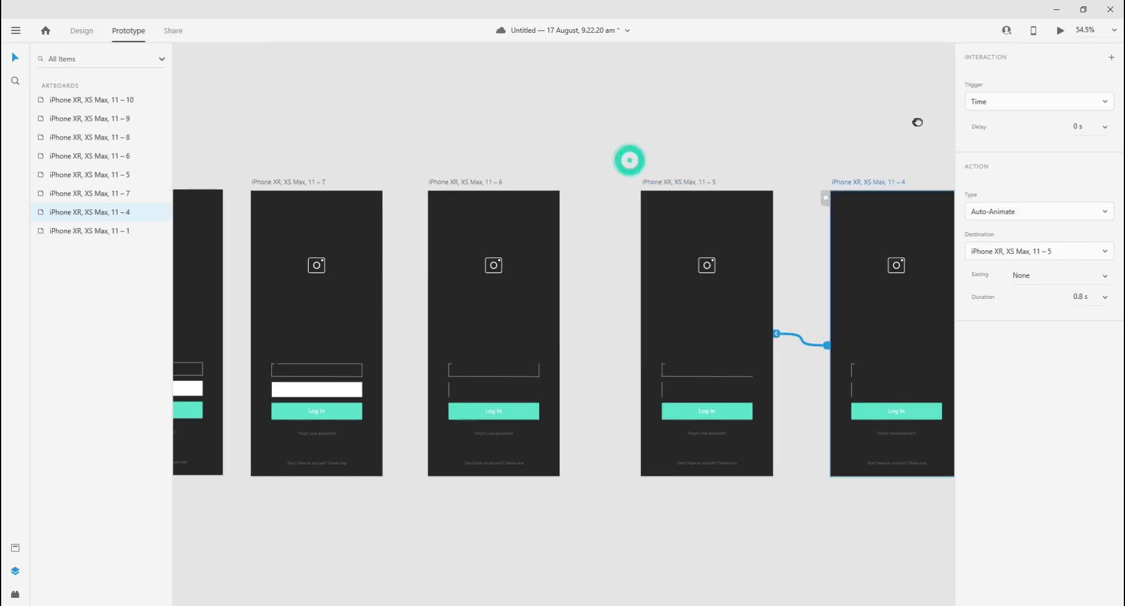
left_click(818, 184)
left_click_drag(869, 311, 631, 317)
double_click(1085, 295)
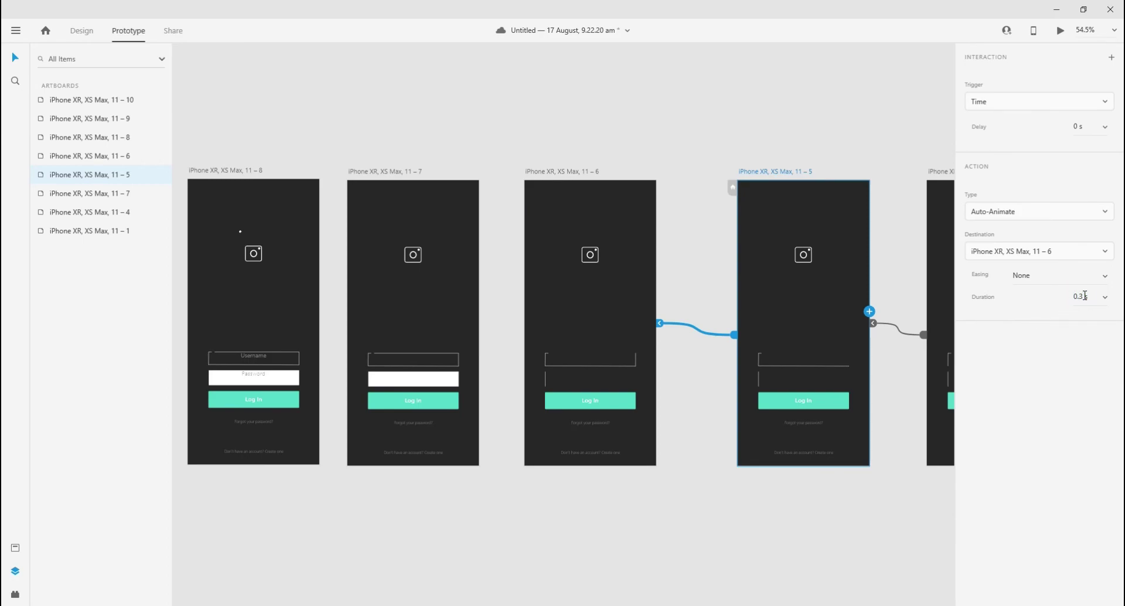
left_click(653, 128)
- Link the artboard iPhone XR, XS Max, 11 – 6 to iPhone XR, XS Max, 11 – 7 with a duration of 0.8 s
scroll(809, 116, "left", 5)
left_click(798, 184)
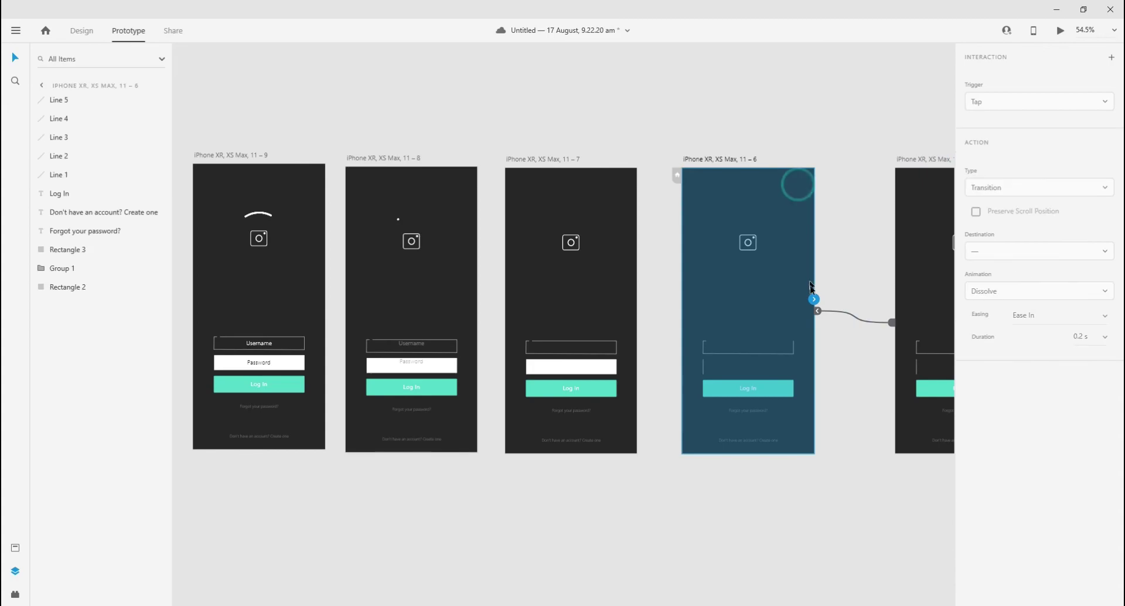
left_click_drag(813, 298, 585, 307)
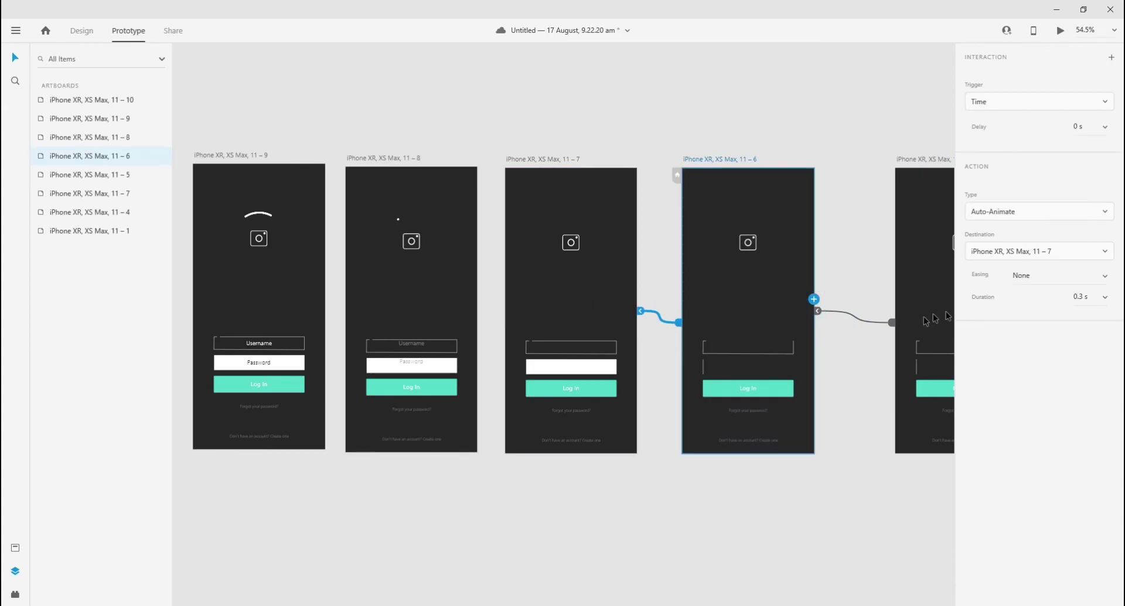
double_click(1083, 295)
left_click(539, 119)
- Link the artboard iPhone XR, XS Max, 11 – 7 to iPhone XR, XS Max, 11 – 8 with a duration of 0.3 s
scroll(720, 114, "left", 4)
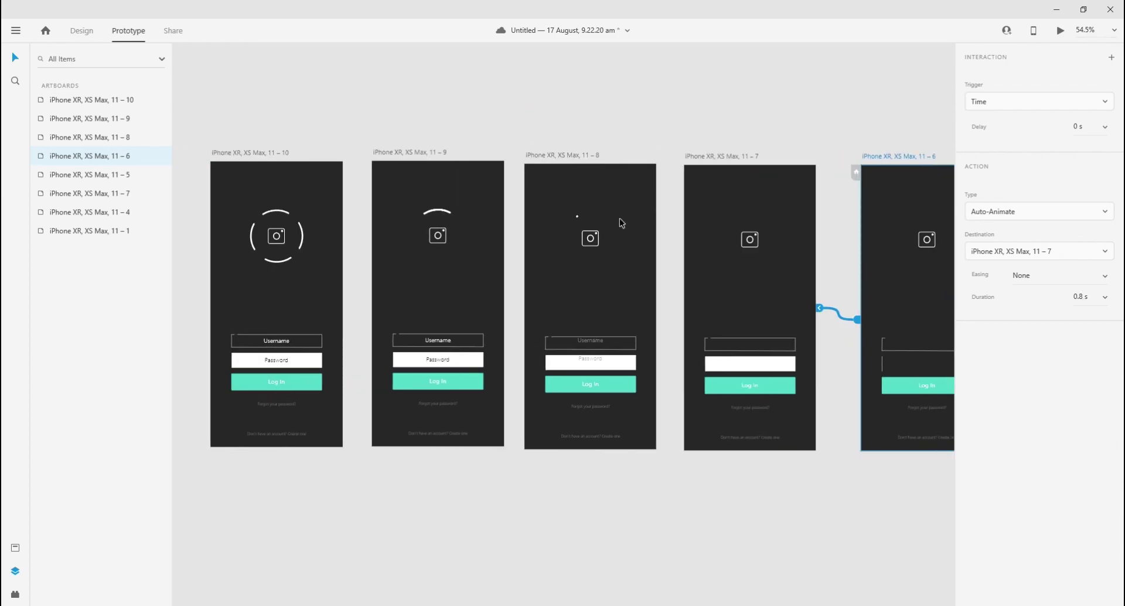
left_click(736, 215)
left_click_drag(815, 296, 617, 306)
double_click(1082, 296)
key("Return")
- Link the artboard iPhone XR, XS Max, 11 – 8 to iPhone XR, XS Max, 11 – 9 with a duration of 0.8 s
left_click_drag(562, 76, 753, 113)
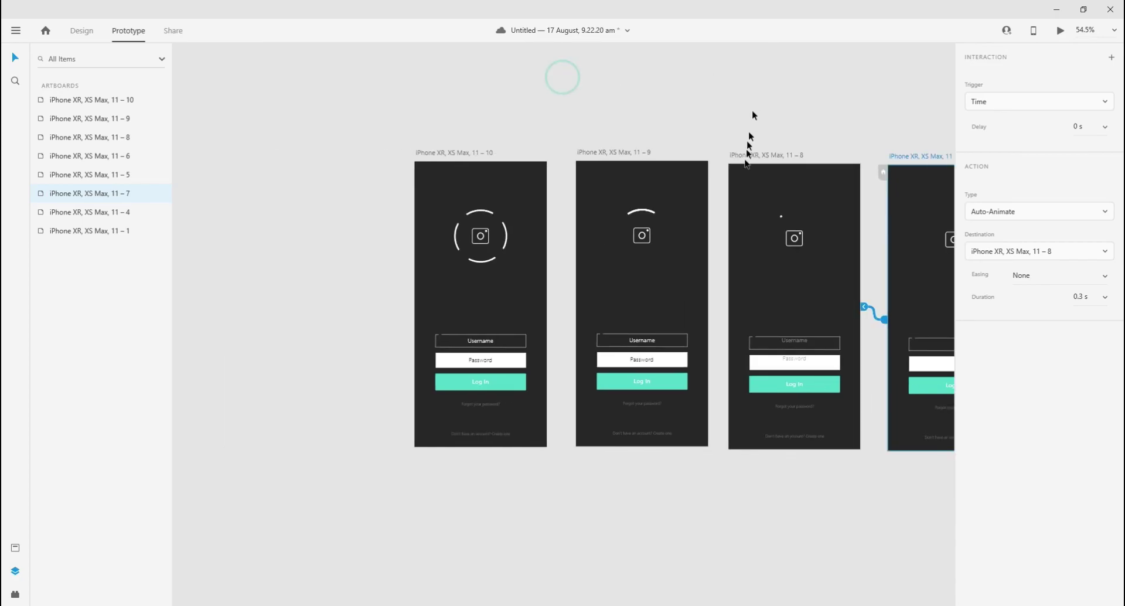
left_click(772, 212)
left_click_drag(860, 294, 653, 302)
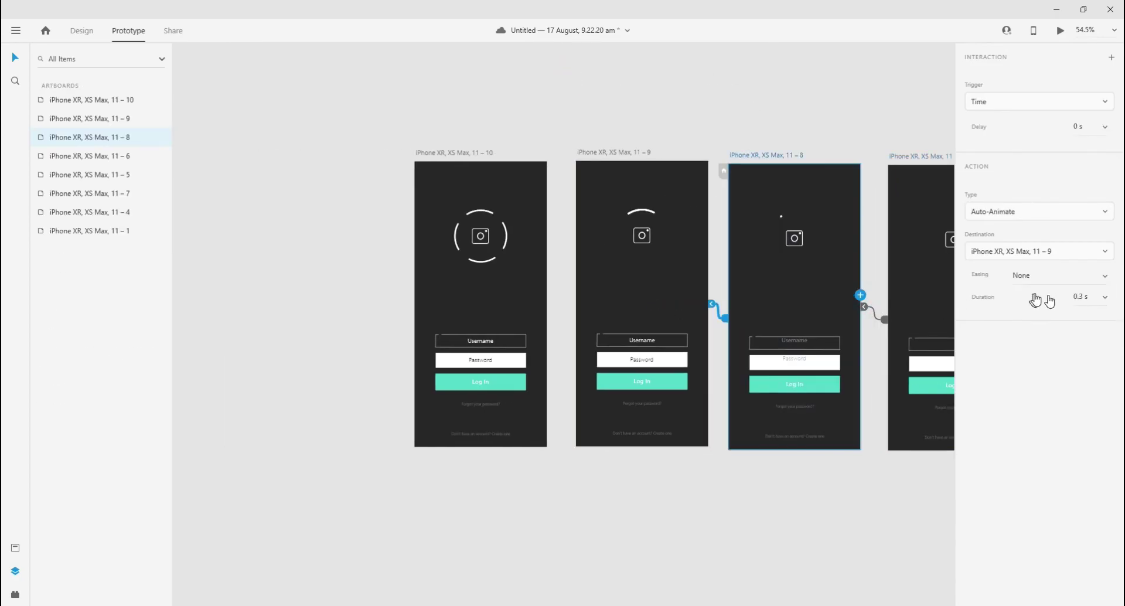
double_click(1080, 296)
type("8")
key("Return")
- Link the artboard iPhone XR, XS Max, 11 – 9 to iPhone XR, XS Max, 11 – 10 with a duration of 0.5 s
left_click_drag(615, 113, 742, 113)
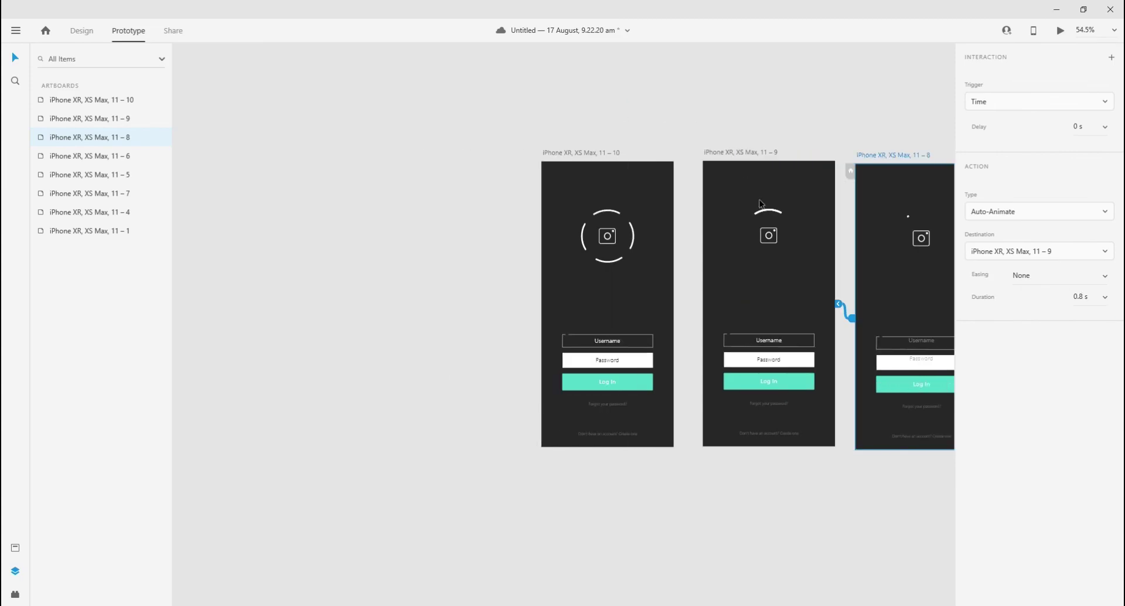
left_click(759, 203)
left_click_drag(835, 291, 650, 305)
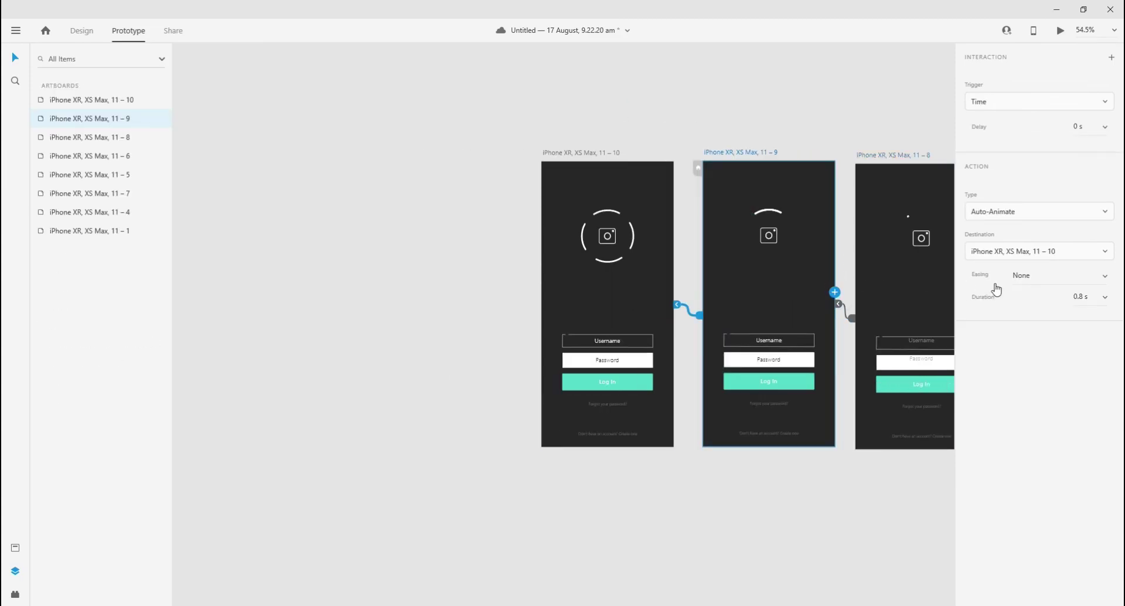
left_click(1084, 297)
double_click(1083, 296)
type("5")
- Preview the prototype animation starting from the artboard iPhone XR, XS Max, 11 – 1
left_click_drag(744, 115, 469, 114)
left_click_drag(745, 75, 427, 100)
left_click_drag(678, 98, 561, 114)
left_click_drag(840, 199, 625, 201)
left_click(638, 202)
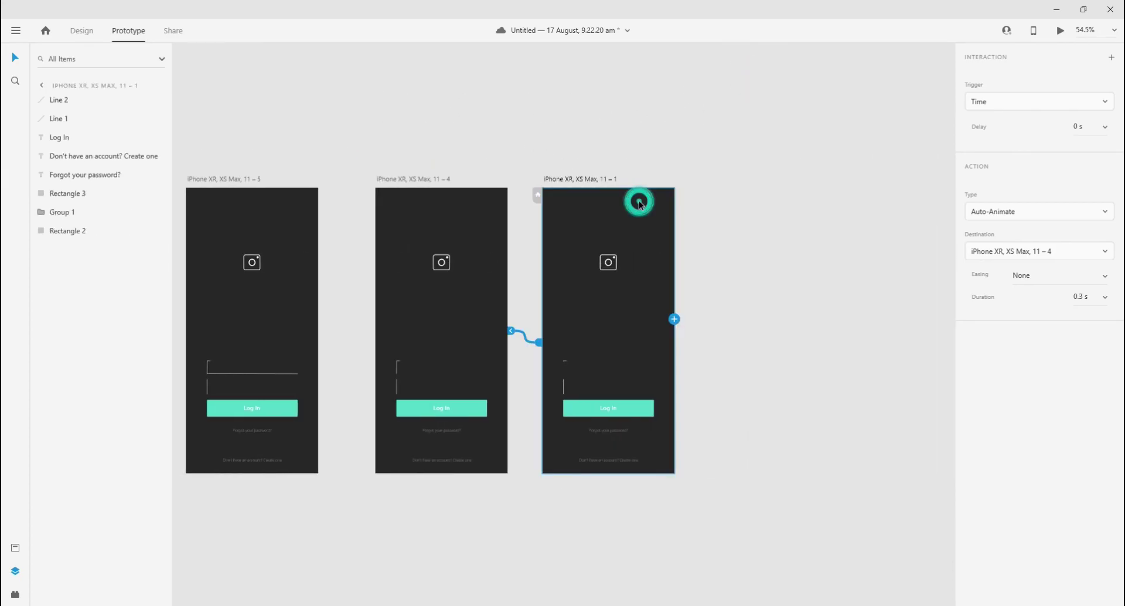
left_click(1060, 32)
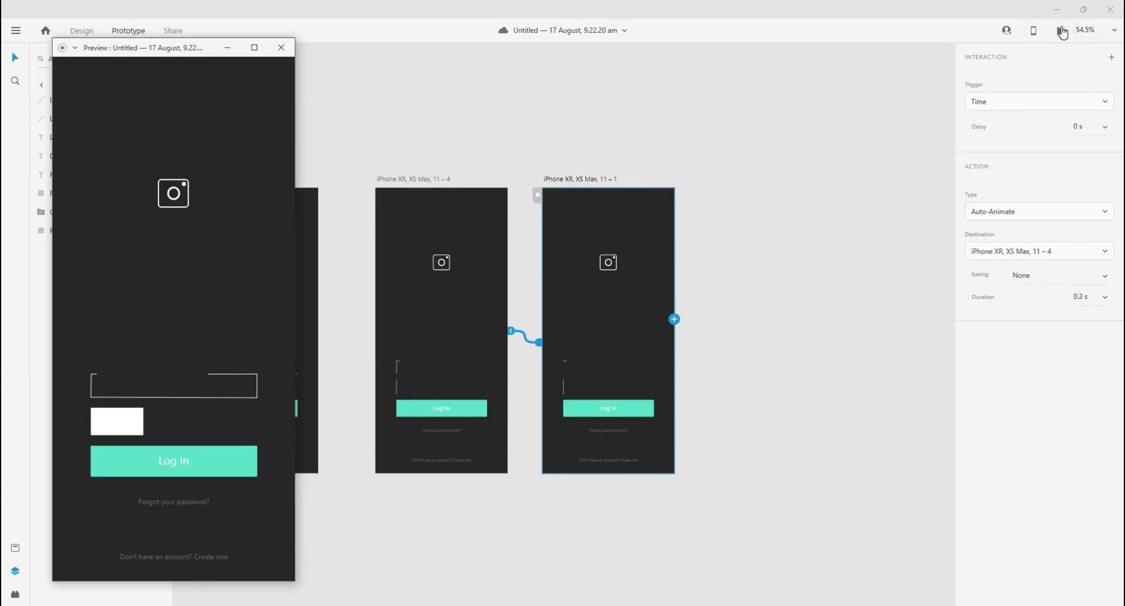